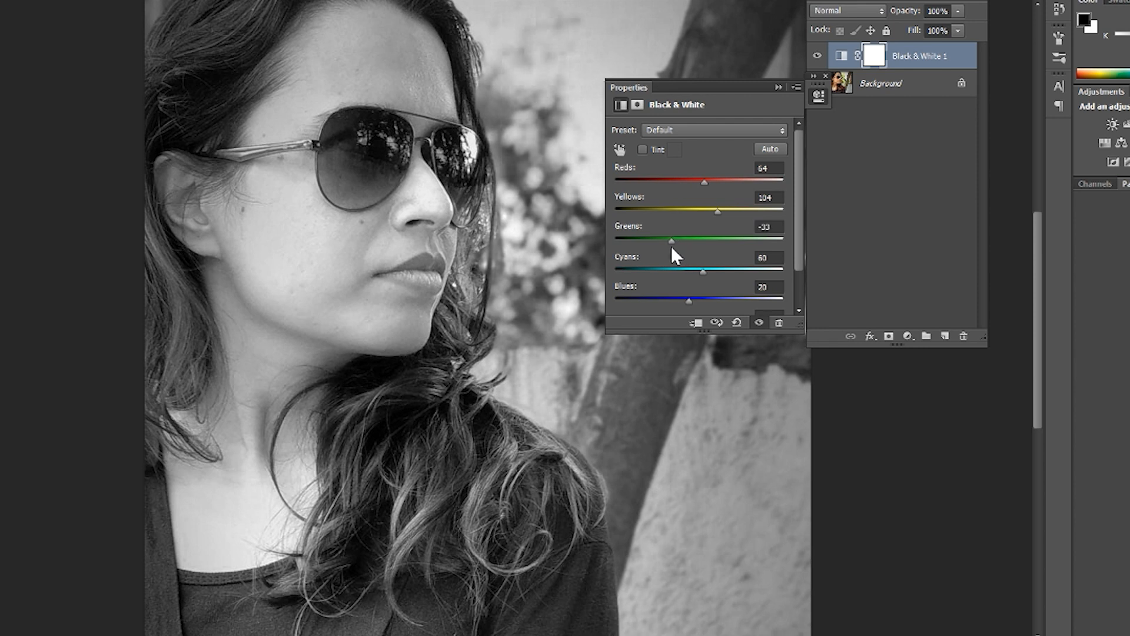
# - Set the Black & White adjustment's greens to 56, cyans to -95 and blues to -136
pyautogui.moveTo(672, 243); pyautogui.dragTo(637, 301)
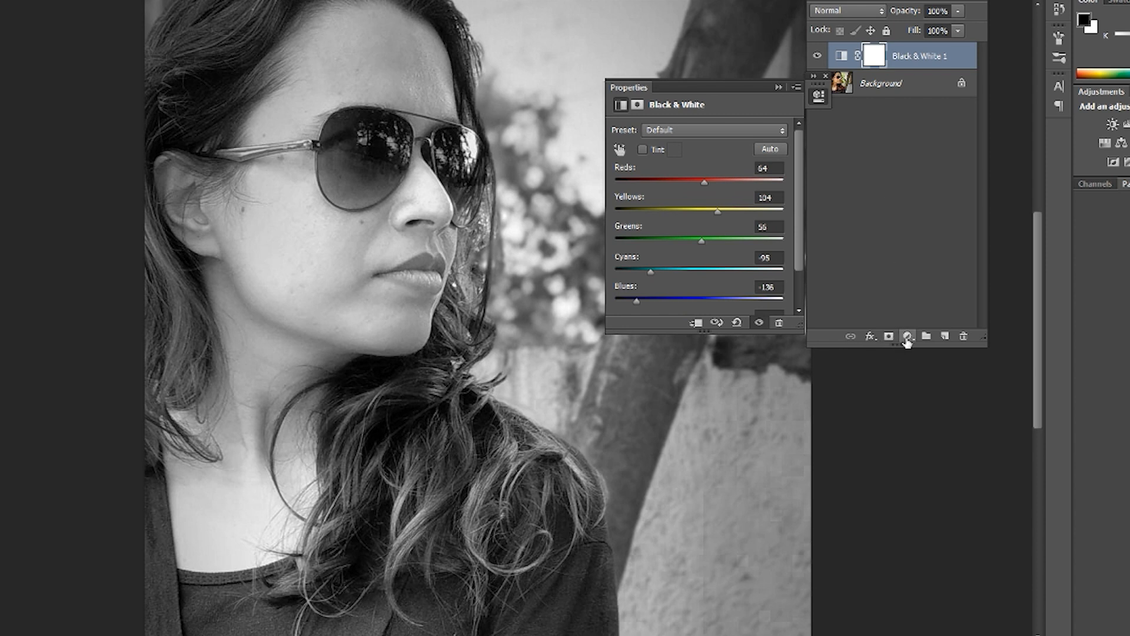
# - Add a Levels adjustment layer and boost contrast with midtones at 0.78, white input at 181 and a raised black input
pyautogui.click(907, 337)
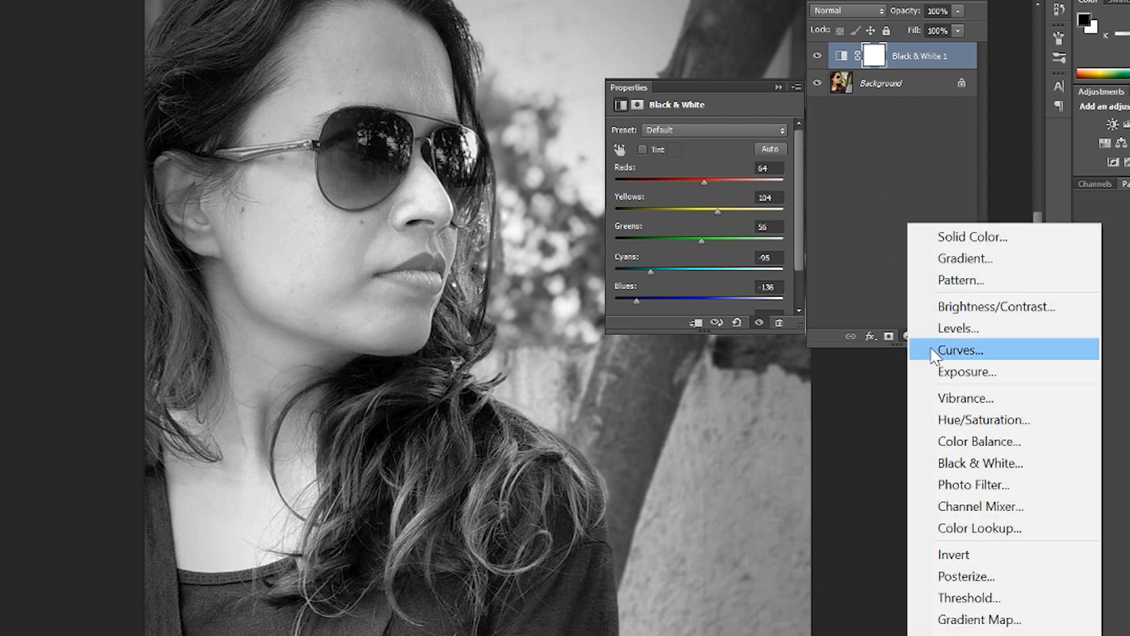
pyautogui.click(959, 329)
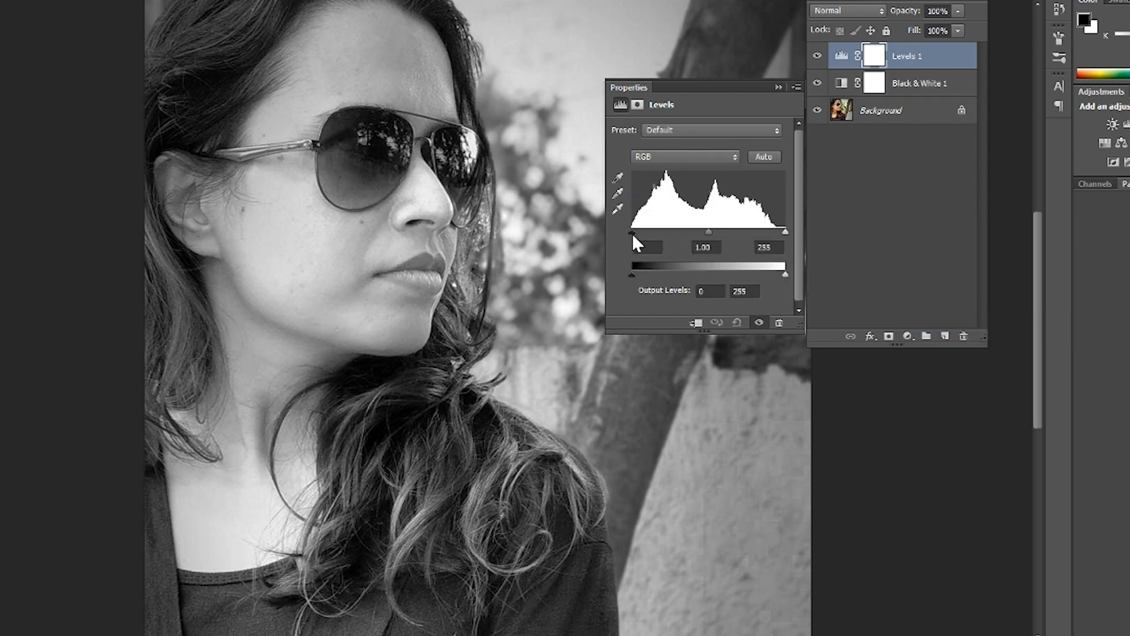
pyautogui.moveTo(631, 232); pyautogui.dragTo(693, 238)
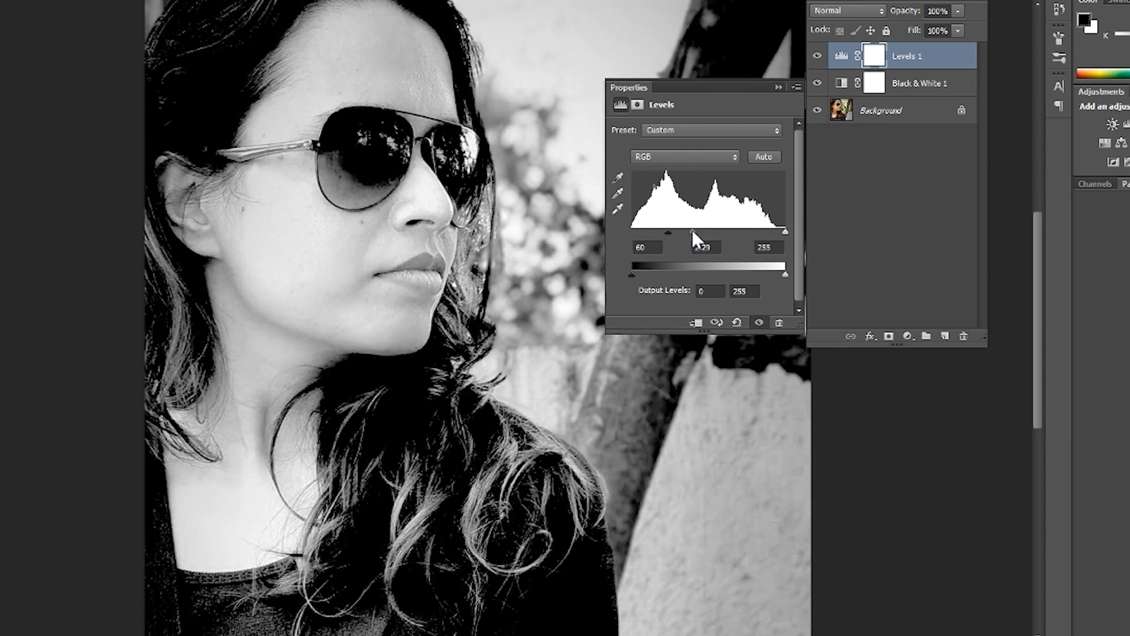
pyautogui.moveTo(785, 232); pyautogui.dragTo(737, 234)
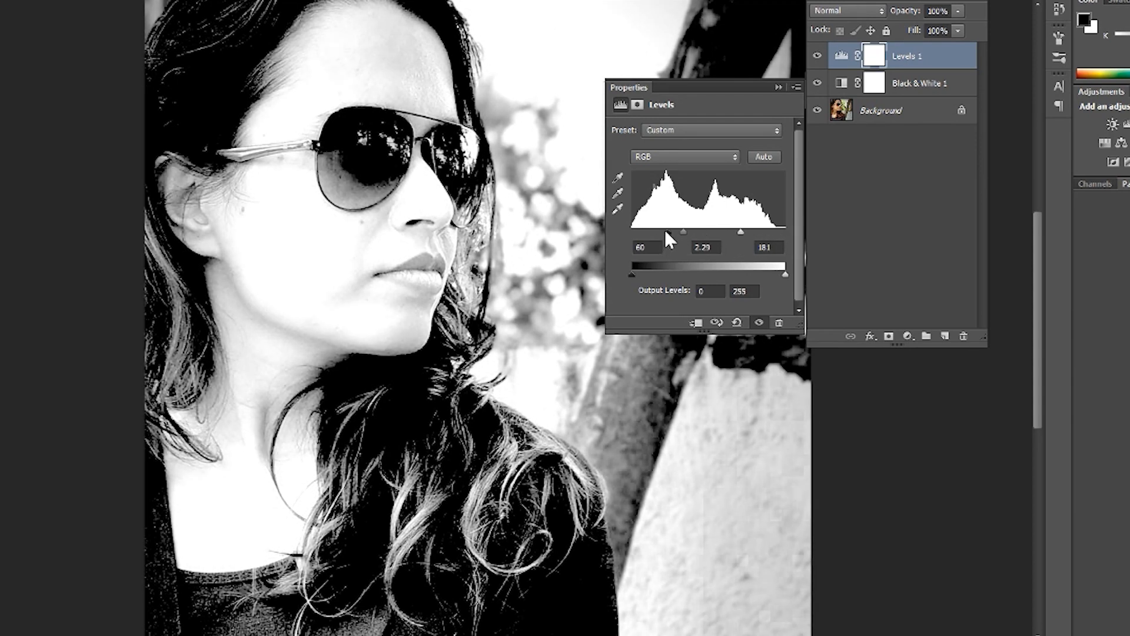
pyautogui.moveTo(667, 232)
pyautogui.mouseDown()
pyautogui.moveTo(699, 232)
pyautogui.moveTo(663, 228)
pyautogui.moveTo(685, 232)
pyautogui.mouseUp()
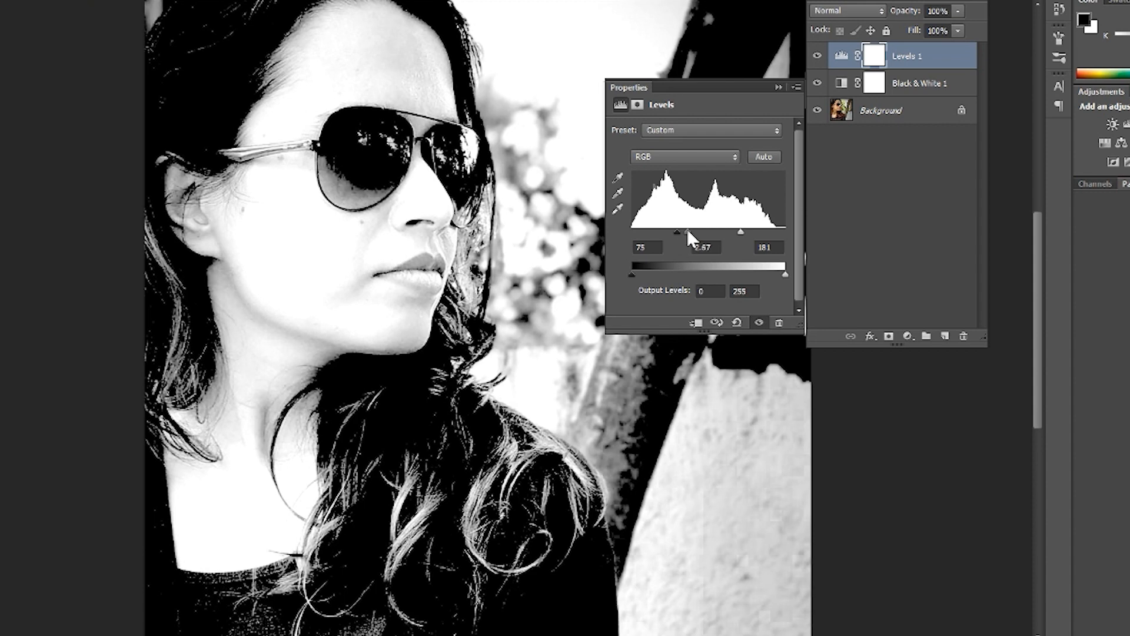
pyautogui.moveTo(687, 232); pyautogui.dragTo(714, 228)
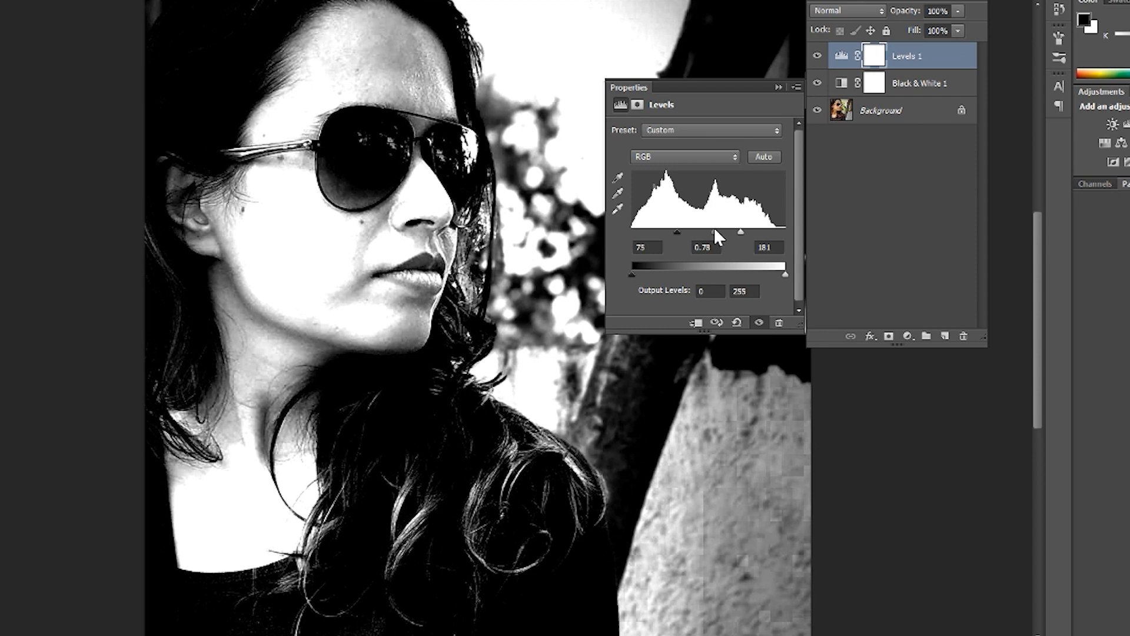
pyautogui.moveTo(678, 231); pyautogui.dragTo(710, 236)
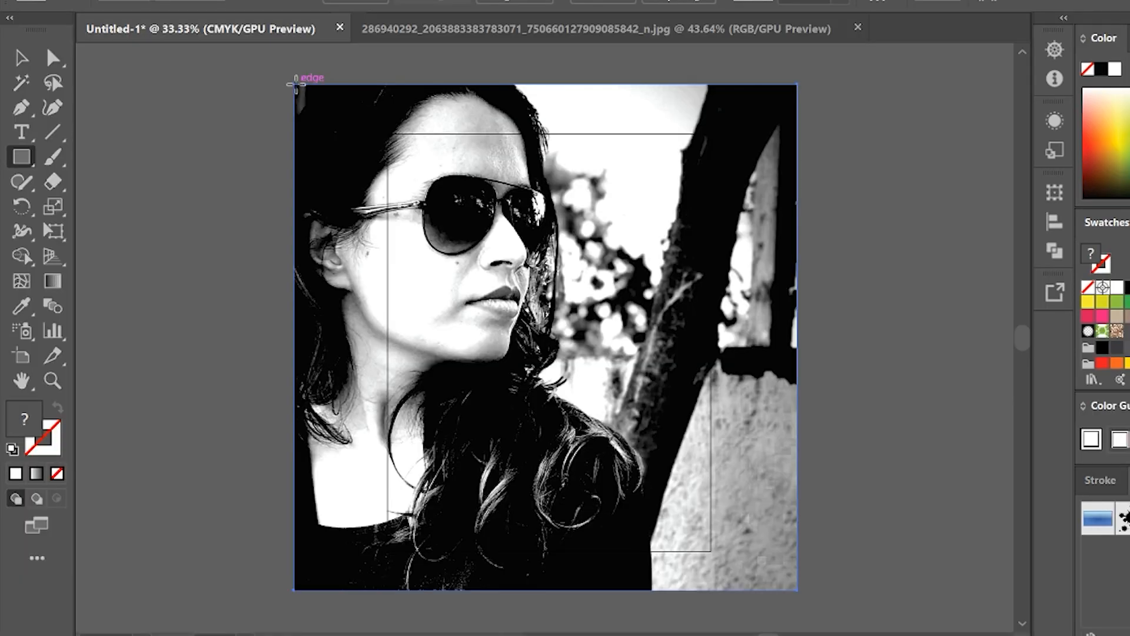
# - In Illustrator, make a clipping mask from a full-height rectangle over the woman so the photo's tree side is cropped away
pyautogui.moveTo(295, 86); pyautogui.dragTo(652, 589)
pyautogui.click(21, 58)
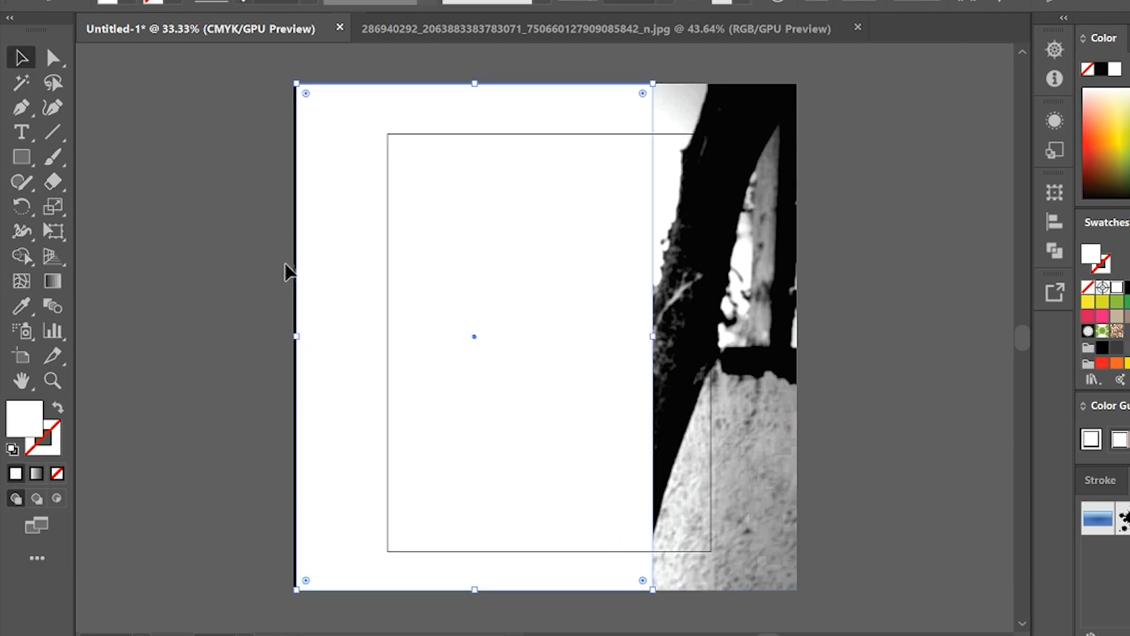
pyautogui.moveTo(238, 183); pyautogui.dragTo(387, 314)
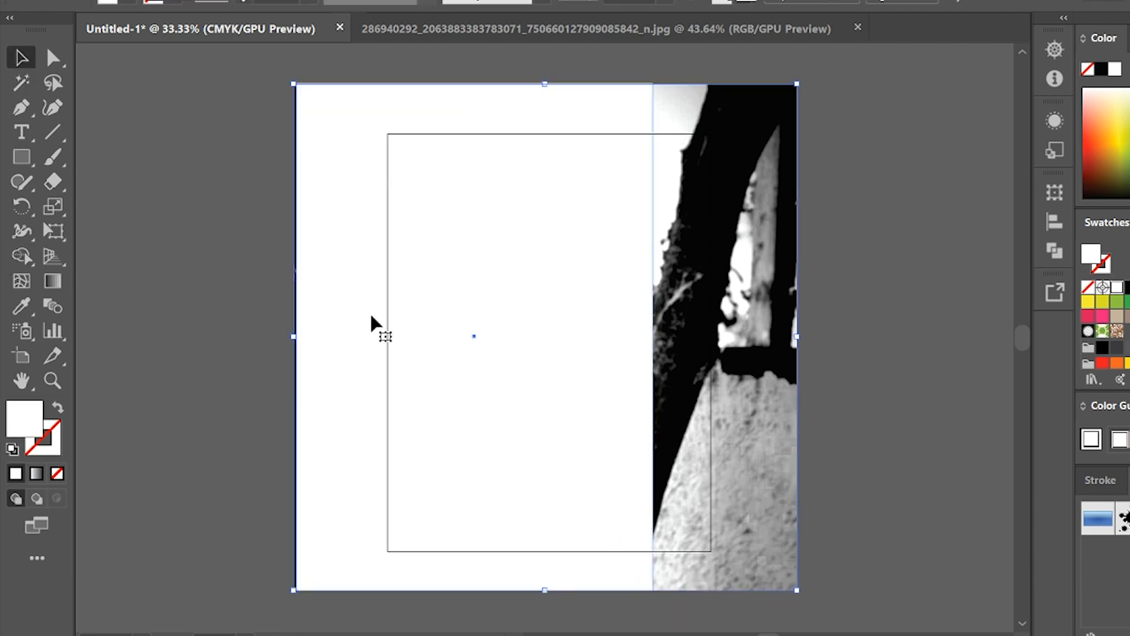
pyautogui.rightClick(322, 269)
pyautogui.click(390, 420)
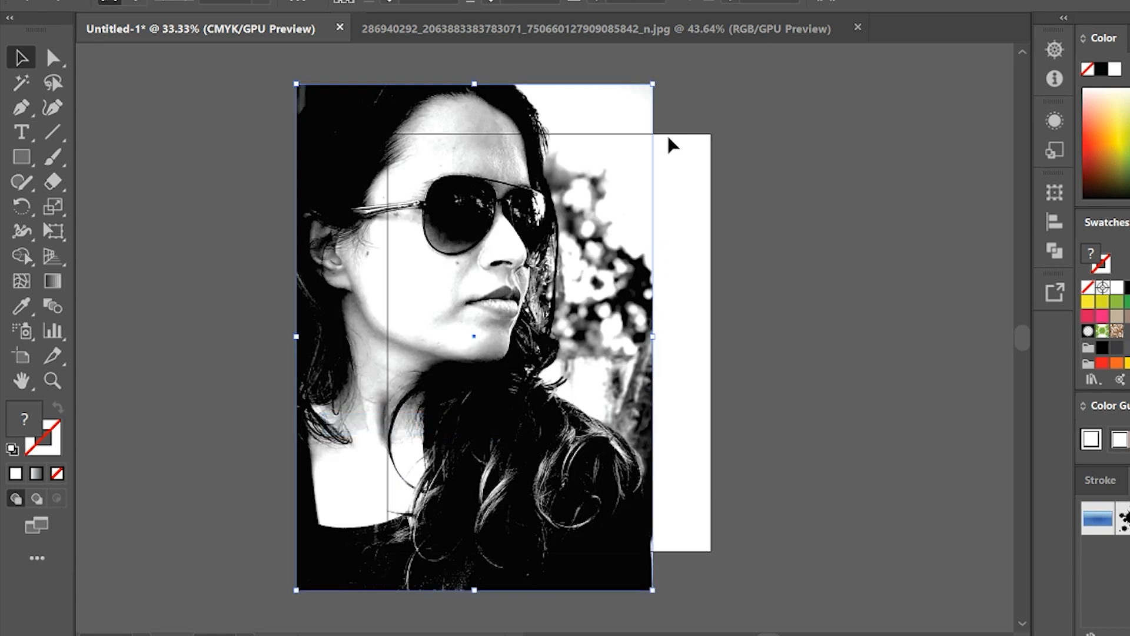
# - Scale the clipped portrait down and position it inside the artboard
pyautogui.moveTo(652, 84); pyautogui.dragTo(524, 266)
pyautogui.moveTo(460, 368); pyautogui.dragTo(626, 289)
pyautogui.moveTo(690, 186); pyautogui.dragTo(648, 246)
pyautogui.moveTo(565, 294); pyautogui.dragTo(591, 265)
pyautogui.click(739, 277)
# - Try tracing the photo inside the clip group with the Black and White Logo preset
pyautogui.hotkey('ctrl', '+')
pyautogui.hotkey('ctrl', '+')
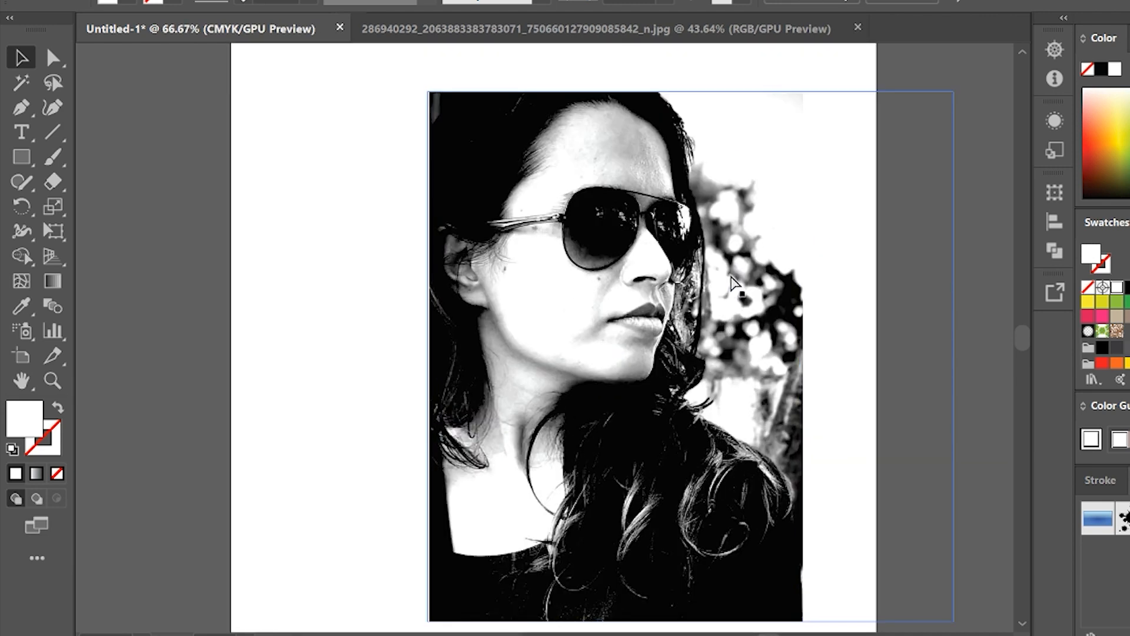
pyautogui.moveTo(697, 264); pyautogui.dragTo(681, 333)
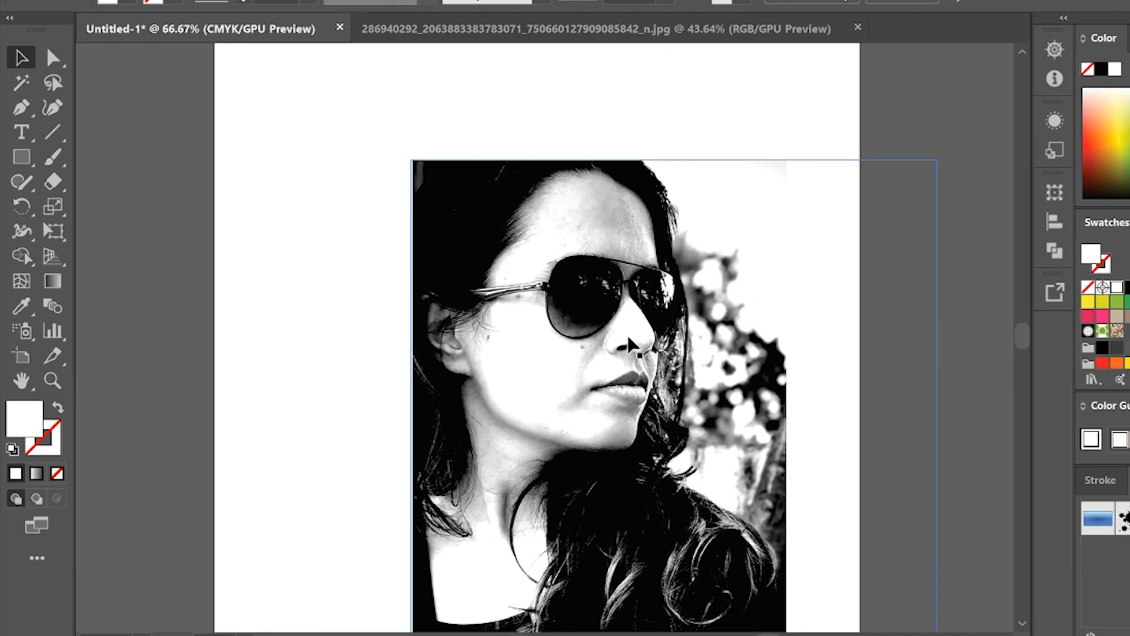
pyautogui.doubleClick(628, 339)
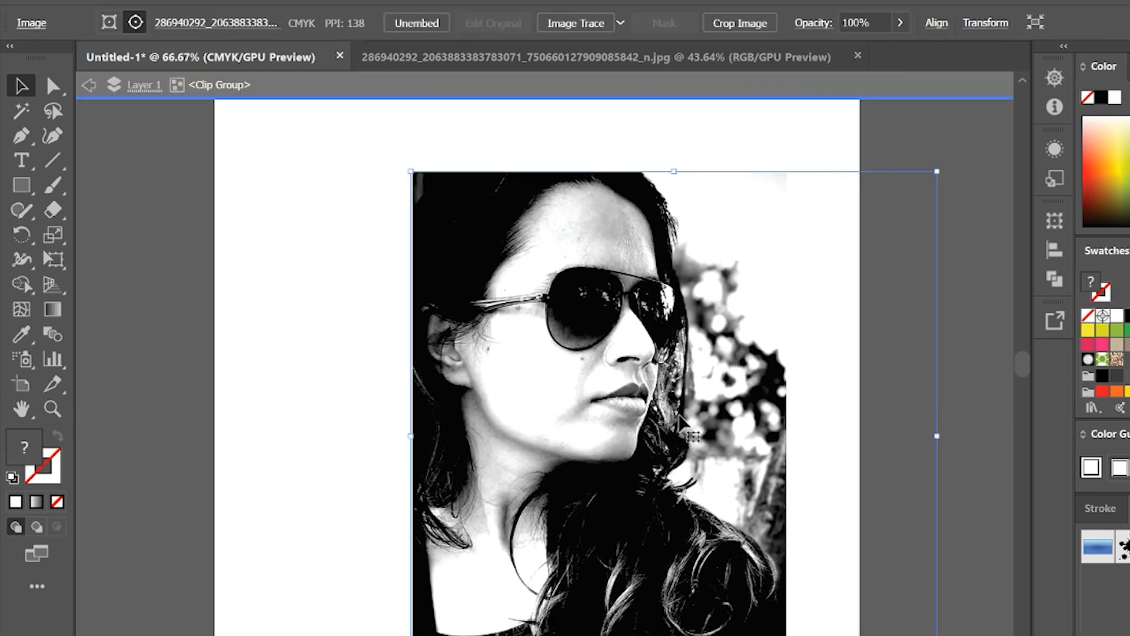
pyautogui.scroll(-2, 683, 423)
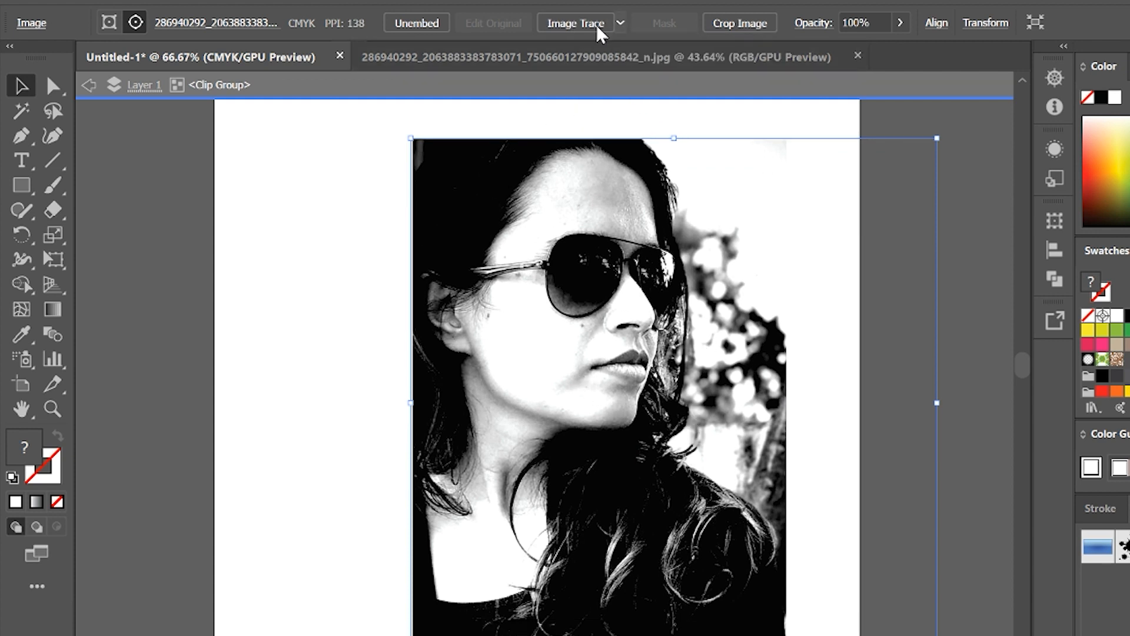
pyautogui.click(622, 26)
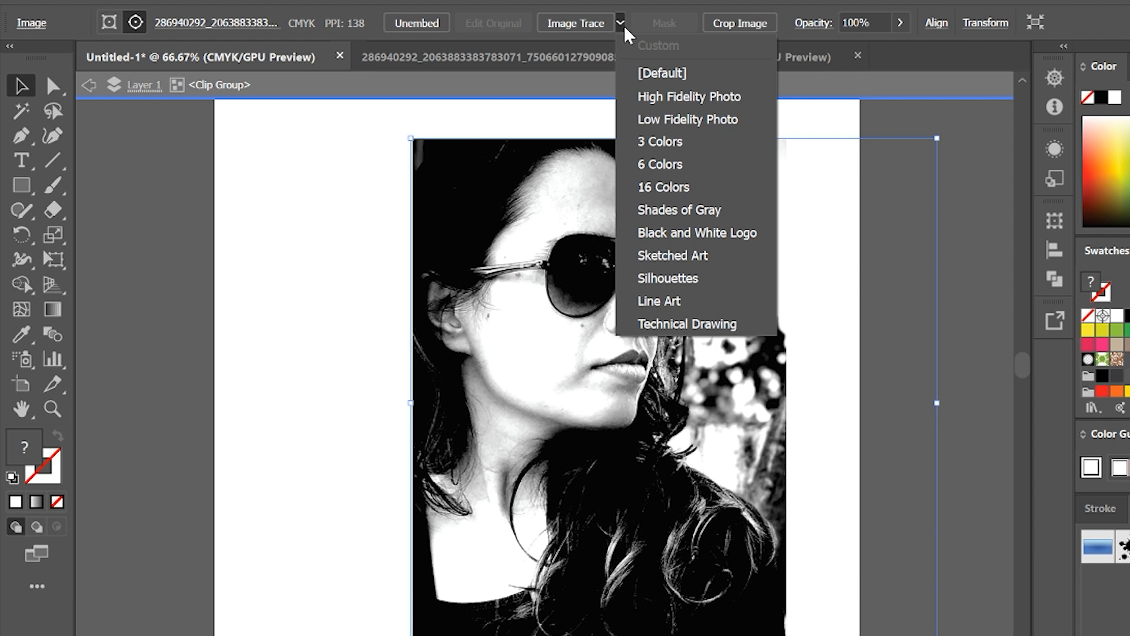
pyautogui.click(646, 234)
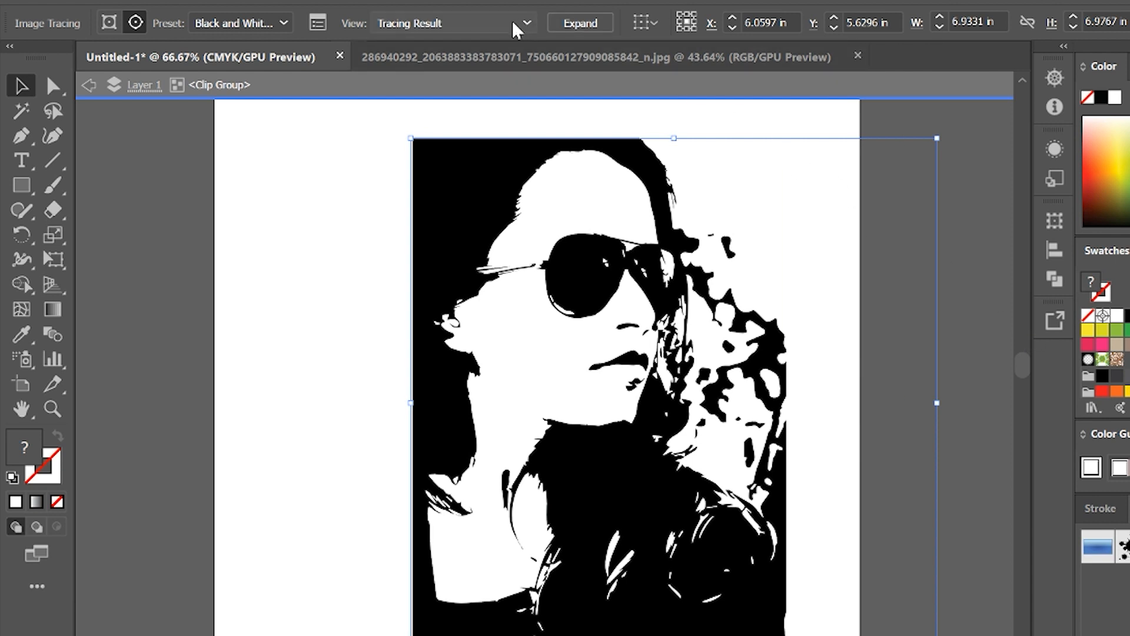
# - Try refining the image trace with paths at 69%, corners at 57% and a lower threshold
pyautogui.click(317, 23)
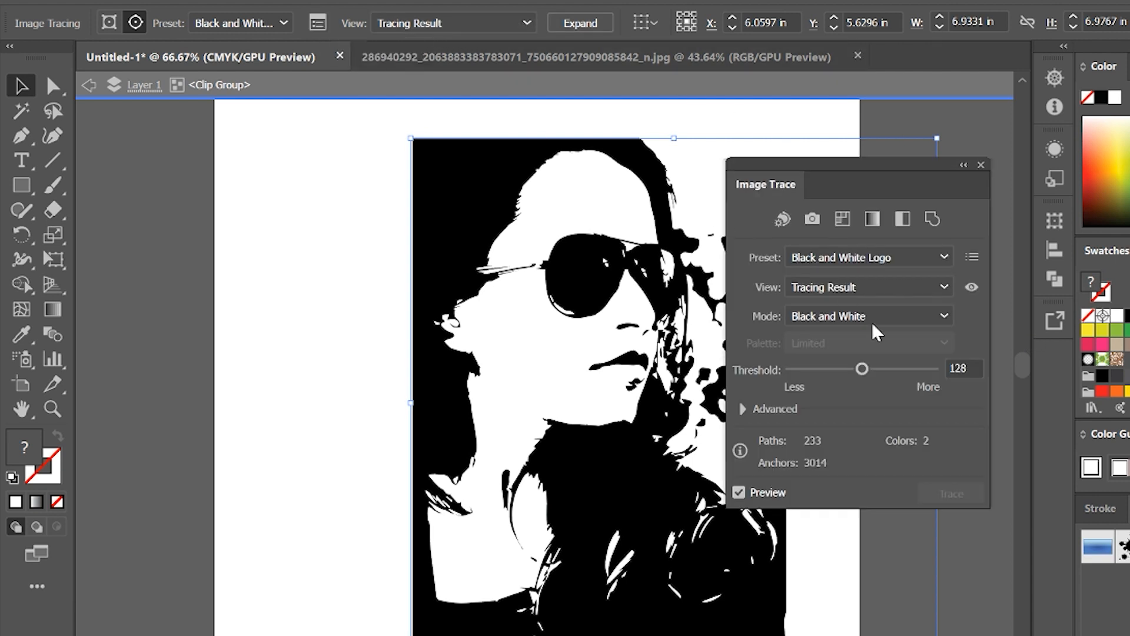
pyautogui.click(790, 409)
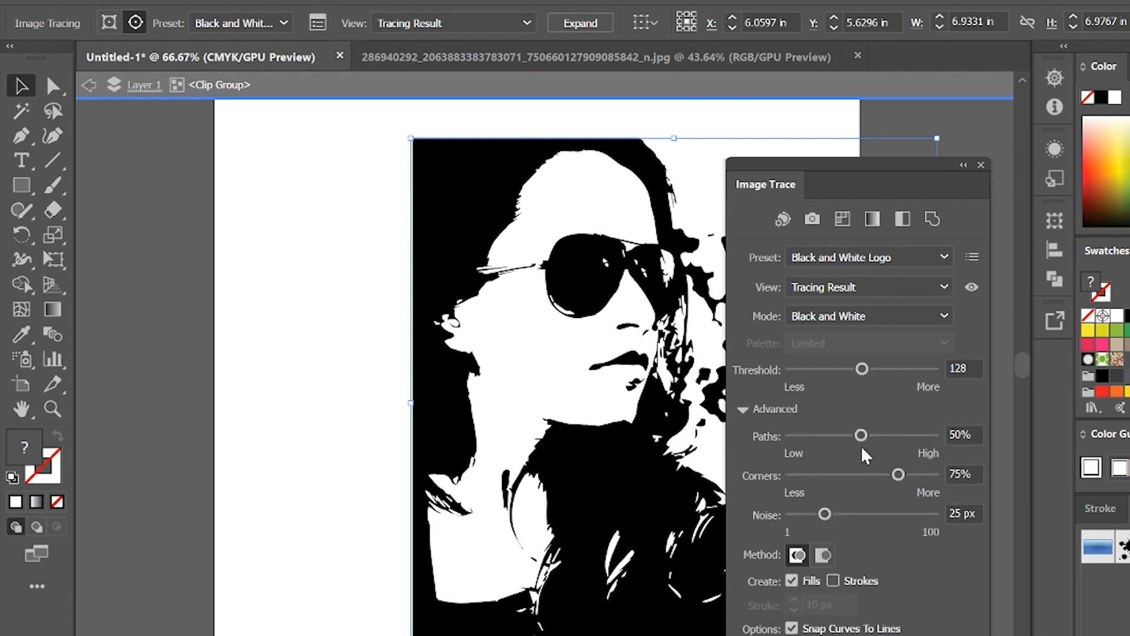
pyautogui.moveTo(861, 434); pyautogui.dragTo(824, 436)
pyautogui.click(889, 434)
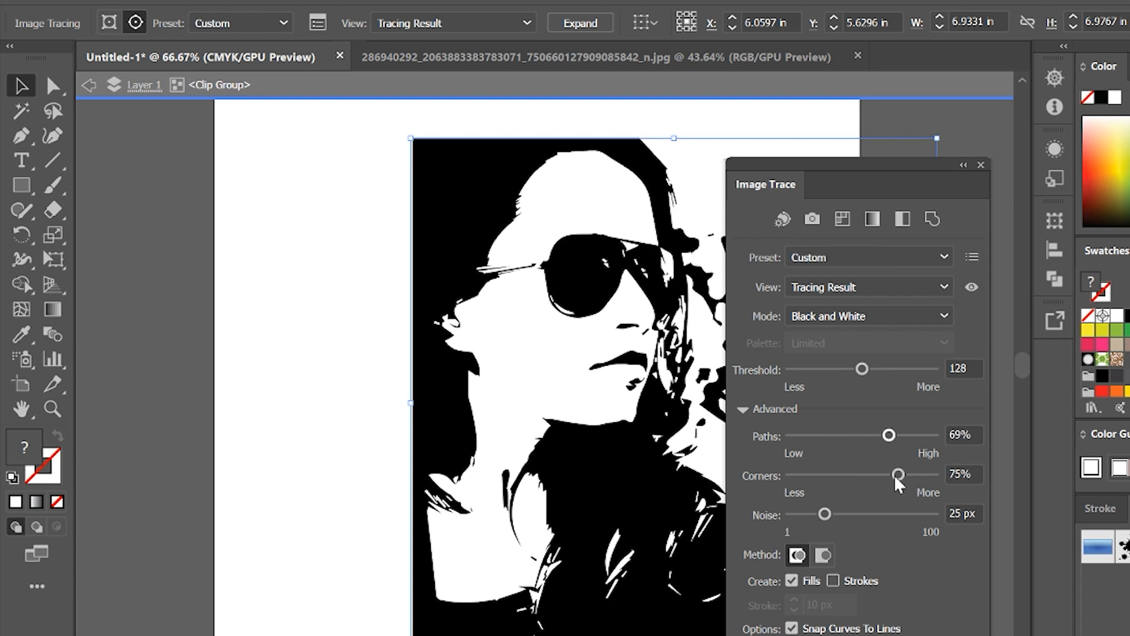
pyautogui.moveTo(899, 474)
pyautogui.mouseDown()
pyautogui.moveTo(815, 475)
pyautogui.moveTo(872, 474)
pyautogui.mouseUp()
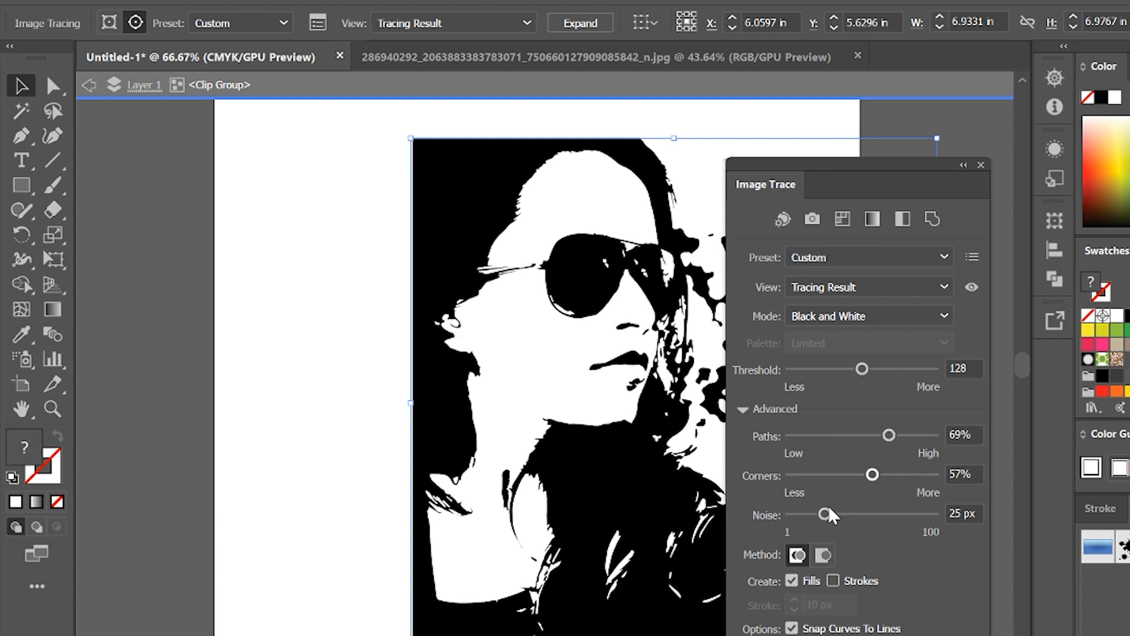
pyautogui.moveTo(862, 370)
pyautogui.mouseDown()
pyautogui.moveTo(924, 372)
pyautogui.moveTo(806, 379)
pyautogui.moveTo(825, 379)
pyautogui.mouseUp()
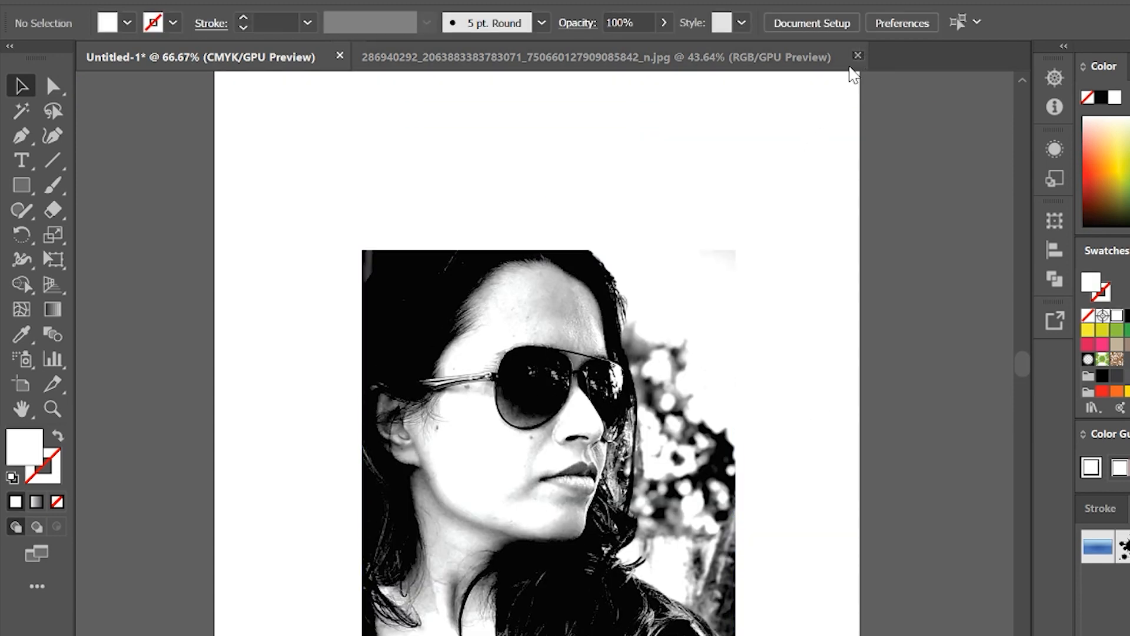
# - Close the separate JPG document, keeping the artboard with the clipped portrait open
pyautogui.click(857, 56)
pyautogui.scroll(-10, 720, 518)
pyautogui.scroll(5, 707, 514)
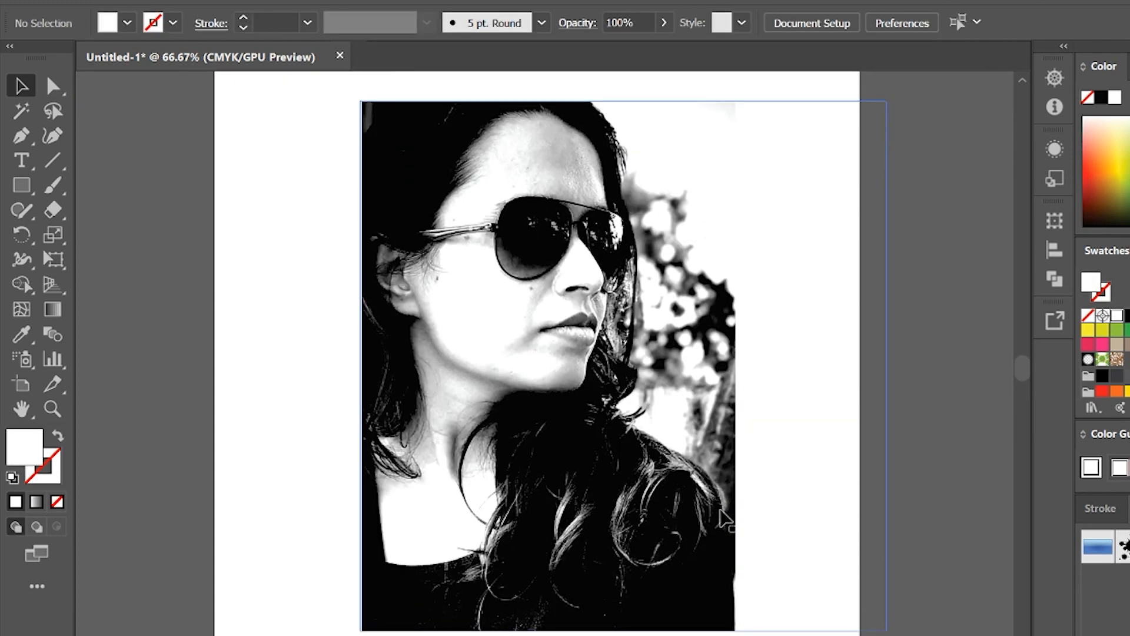
pyautogui.moveTo(613, 358); pyautogui.dragTo(623, 355)
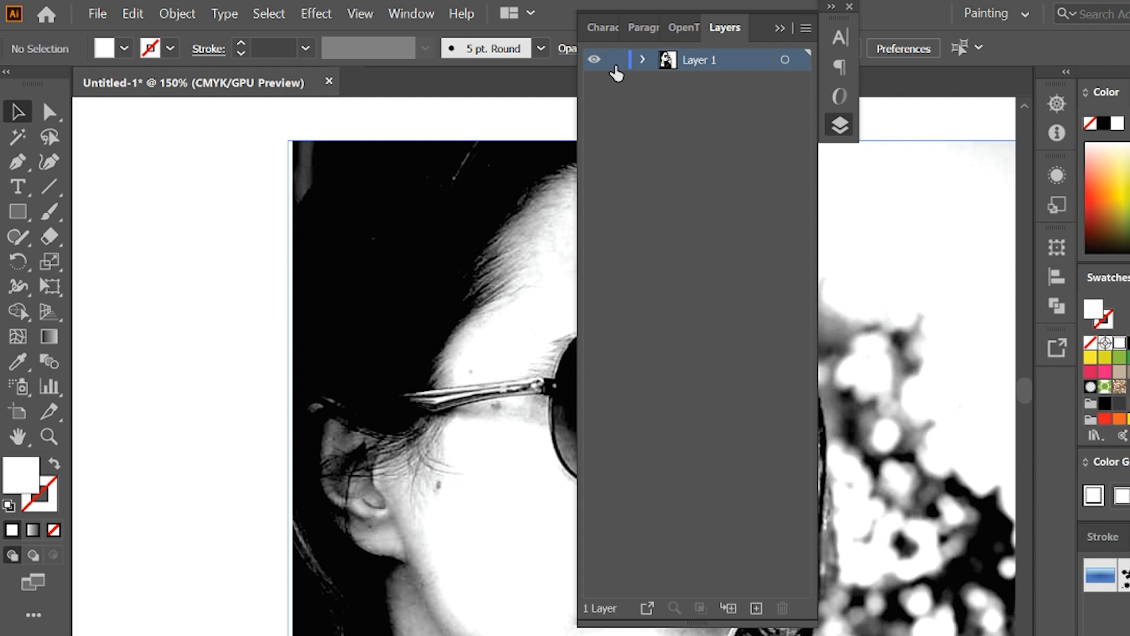
# - Dim the images on Layer 1 to 50% and lock the layer
pyautogui.doubleClick(736, 63)
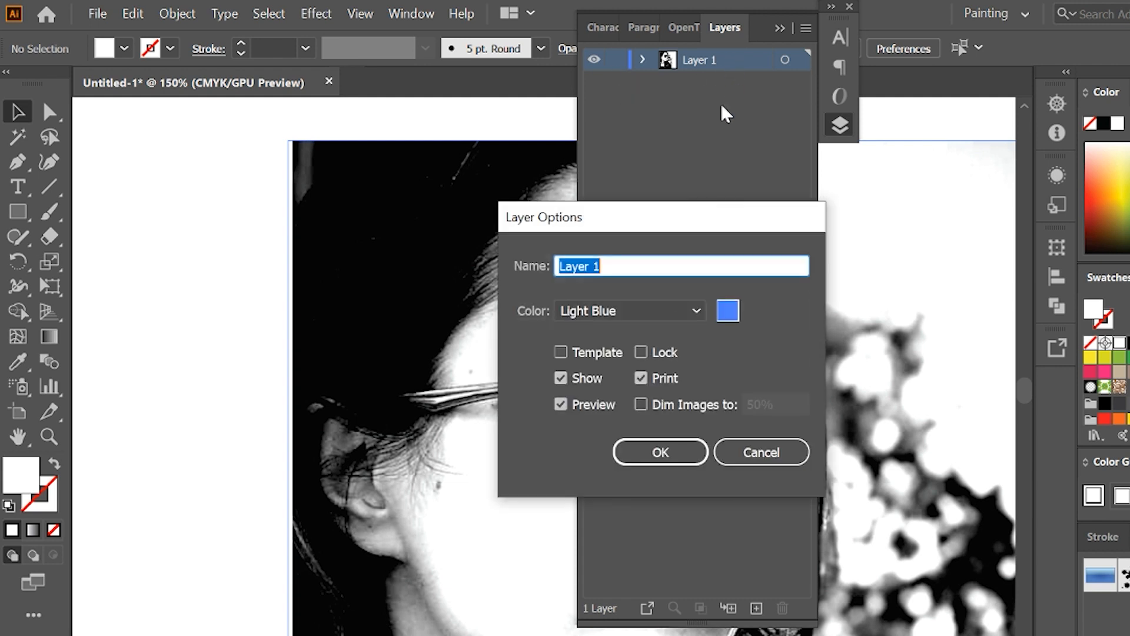
pyautogui.click(637, 400)
pyautogui.click(662, 453)
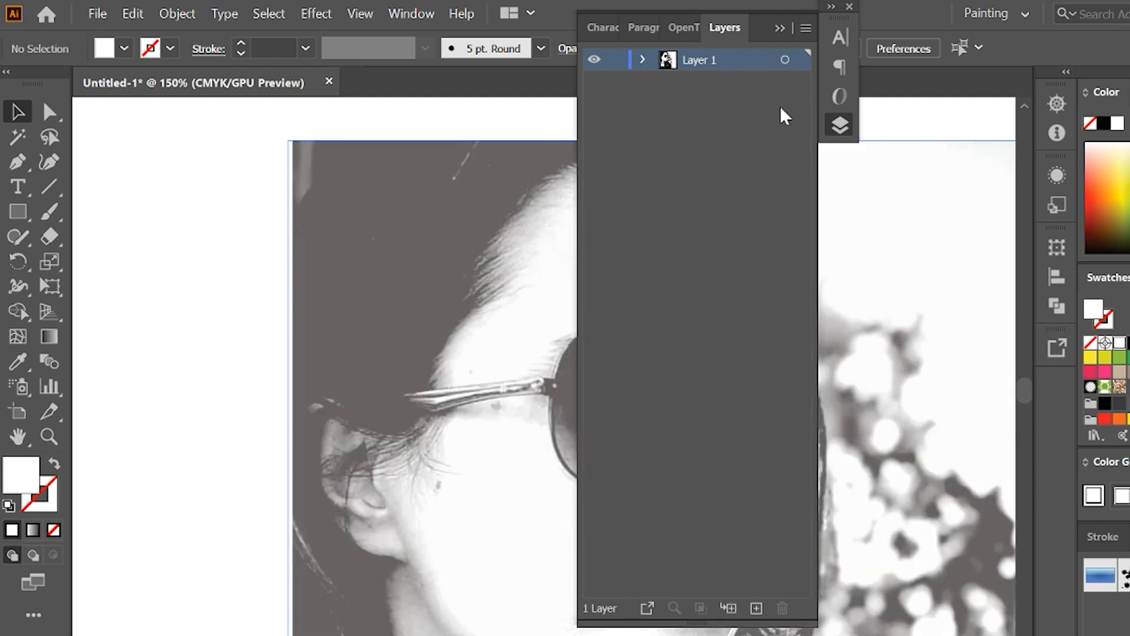
pyautogui.click(615, 61)
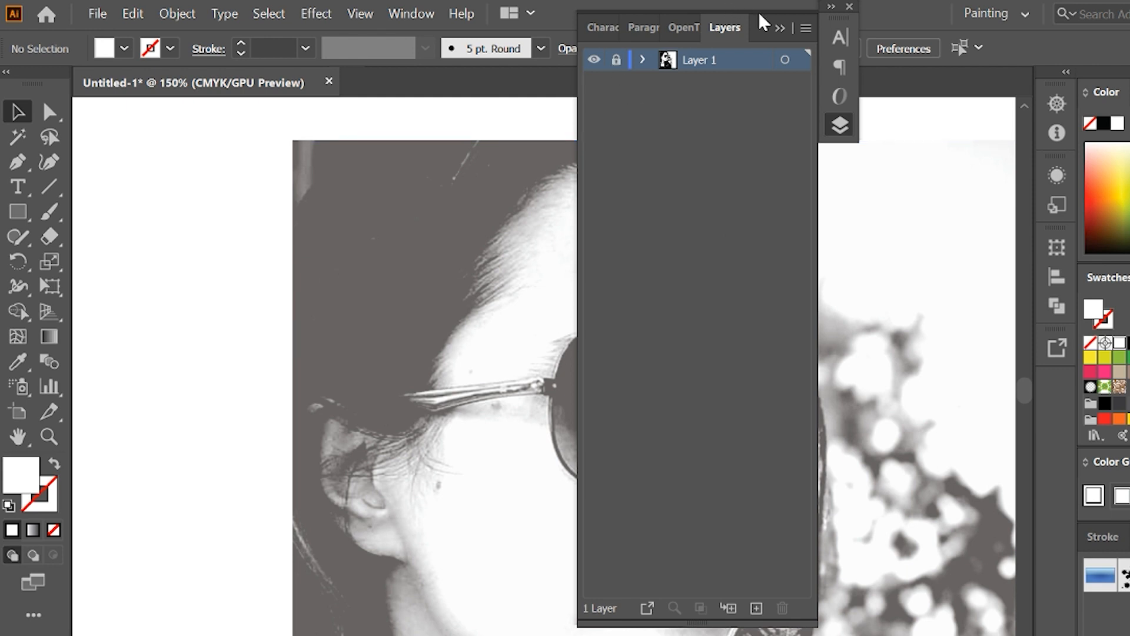
# - Create a new layer above the locked photo layer, and shrink and move the layer list clear of the portrait
pyautogui.moveTo(763, 22); pyautogui.dragTo(1027, 46)
pyautogui.click(988, 628)
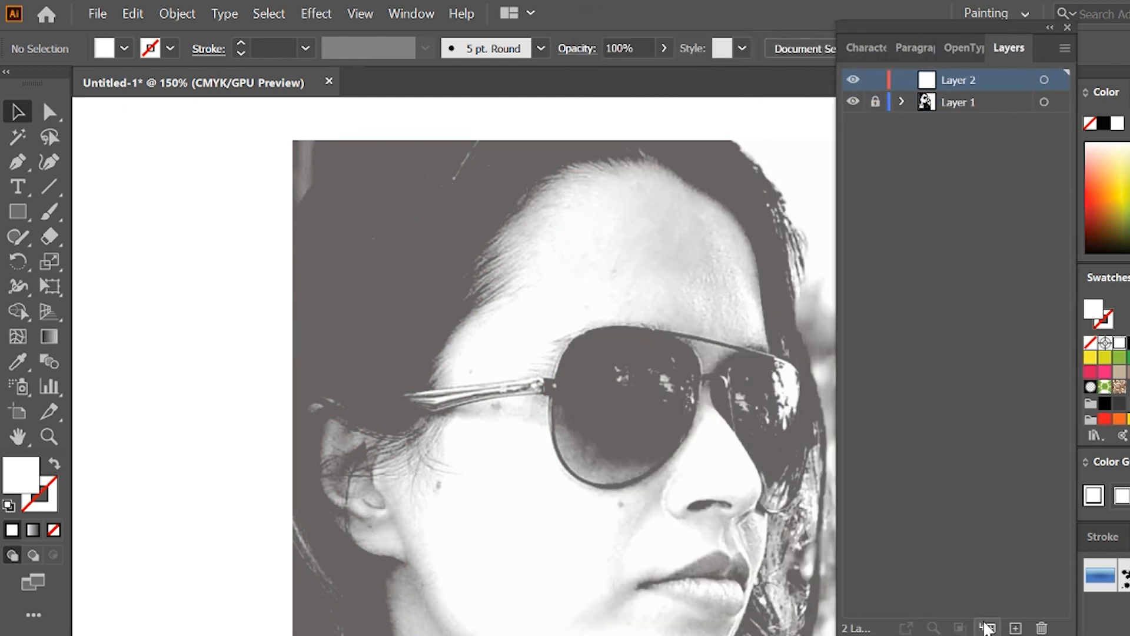
pyautogui.moveTo(977, 634); pyautogui.dragTo(996, 327)
pyautogui.moveTo(927, 27); pyautogui.dragTo(1061, 68)
# - Set up the Pen tool with no fill and a 1 pt black stroke for tracing the face
pyautogui.scroll(3, 630, 302)
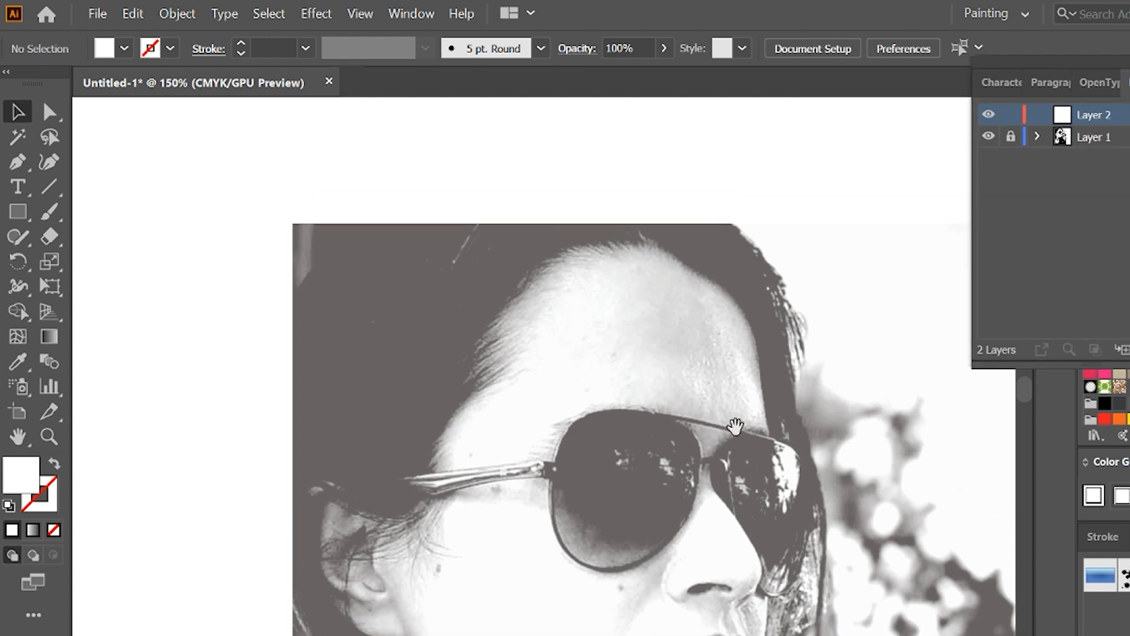
pyautogui.moveTo(627, 564); pyautogui.dragTo(604, 481)
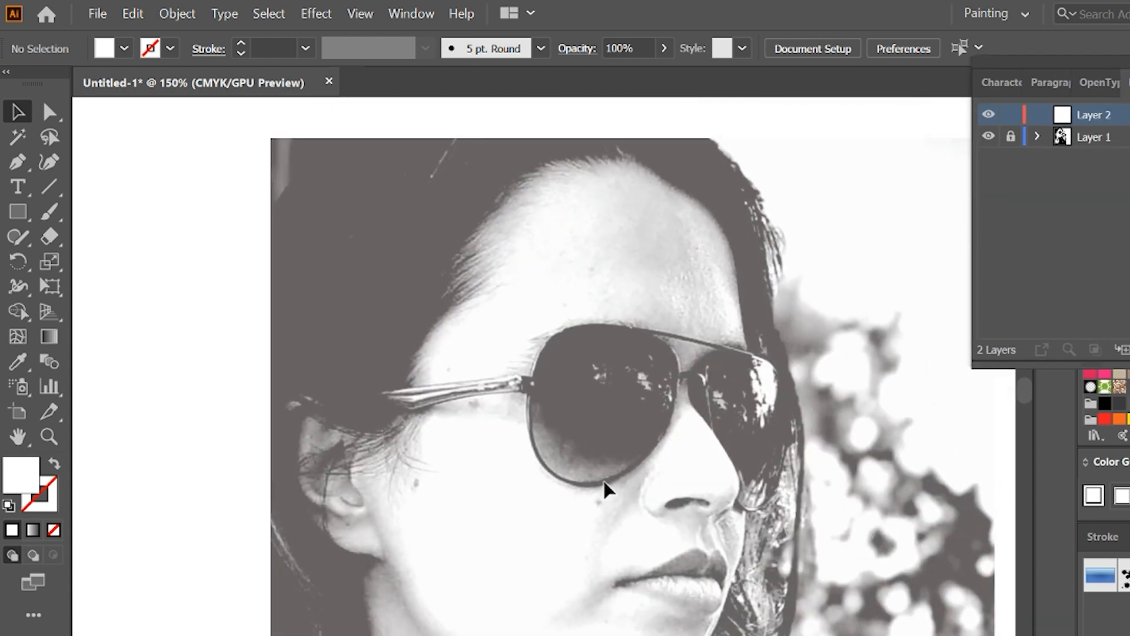
pyautogui.hotkey('ctrl', '+')
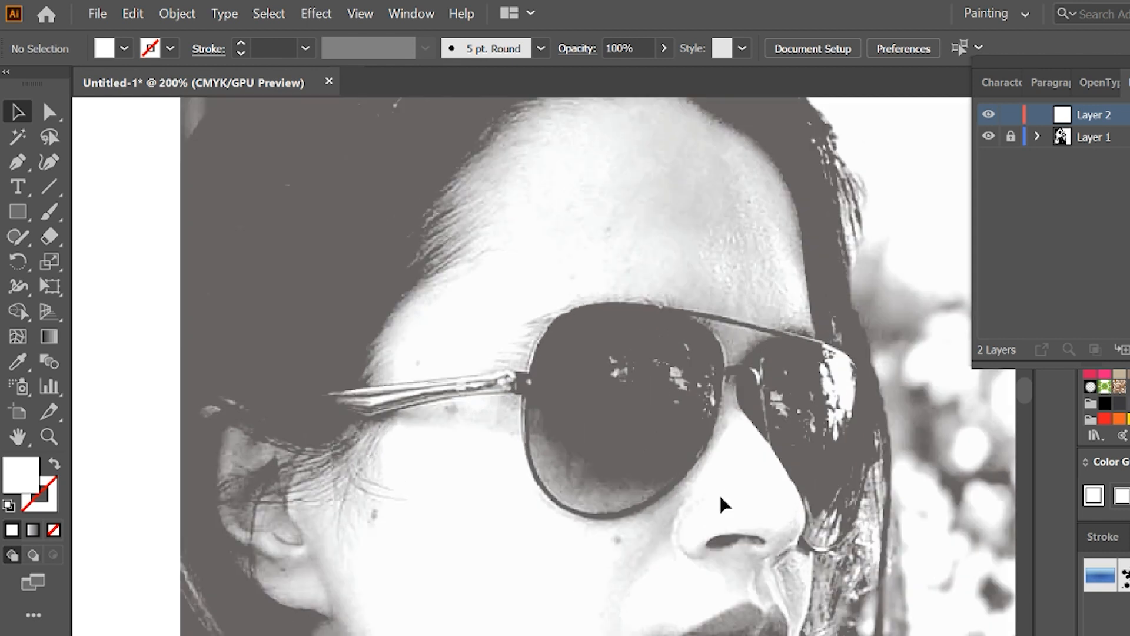
pyautogui.moveTo(752, 553); pyautogui.dragTo(673, 473)
pyautogui.moveTo(726, 514); pyautogui.dragTo(723, 480)
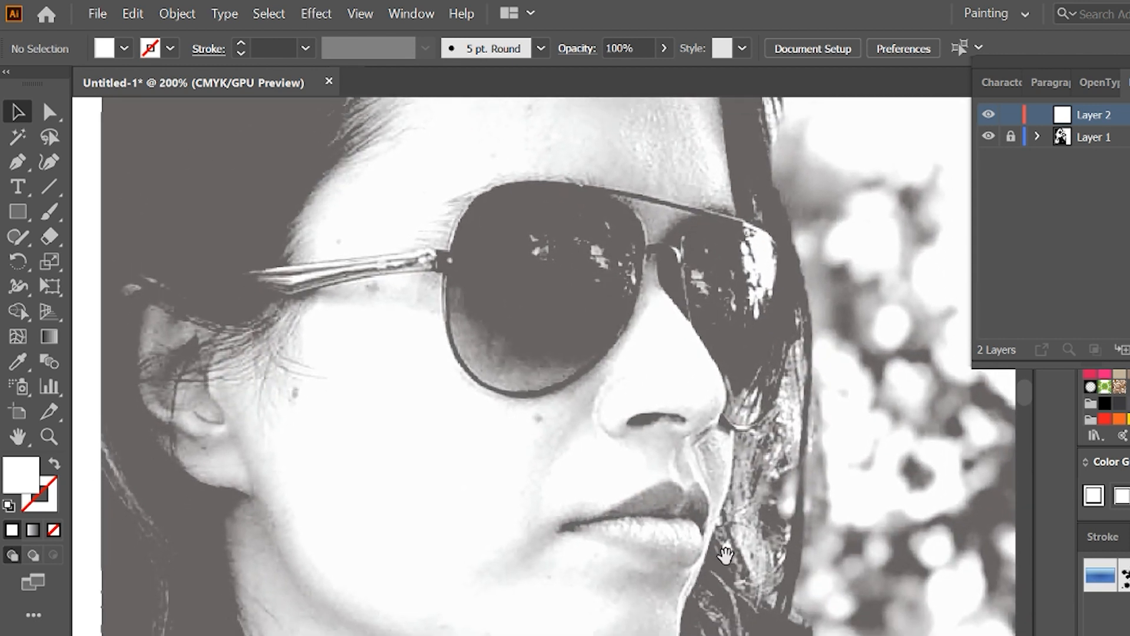
pyautogui.click(17, 161)
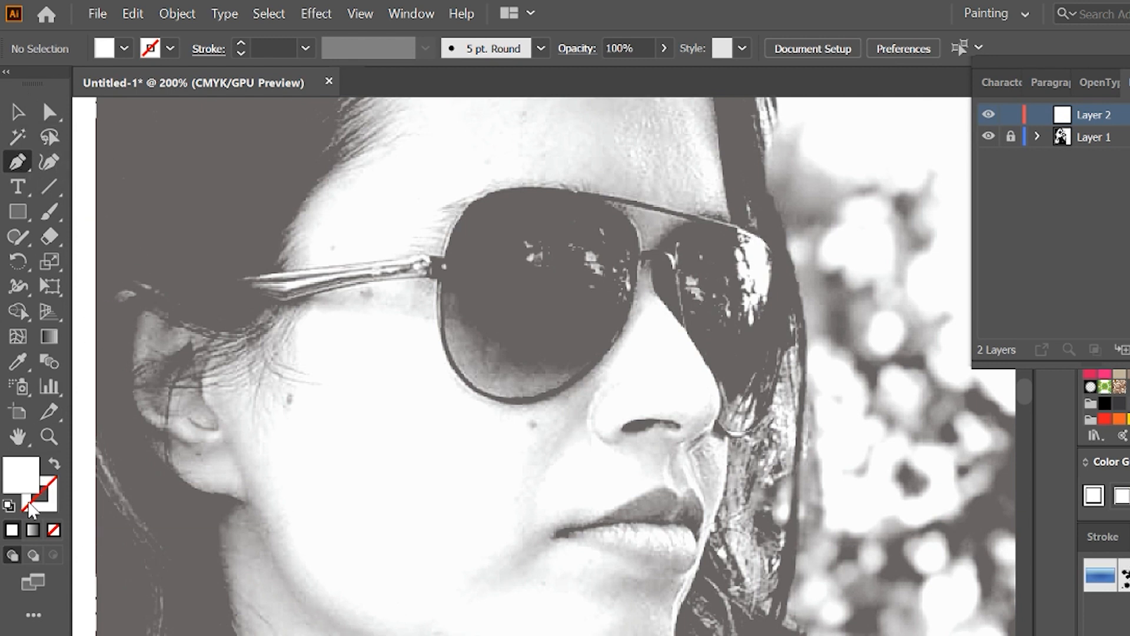
pyautogui.click(9, 505)
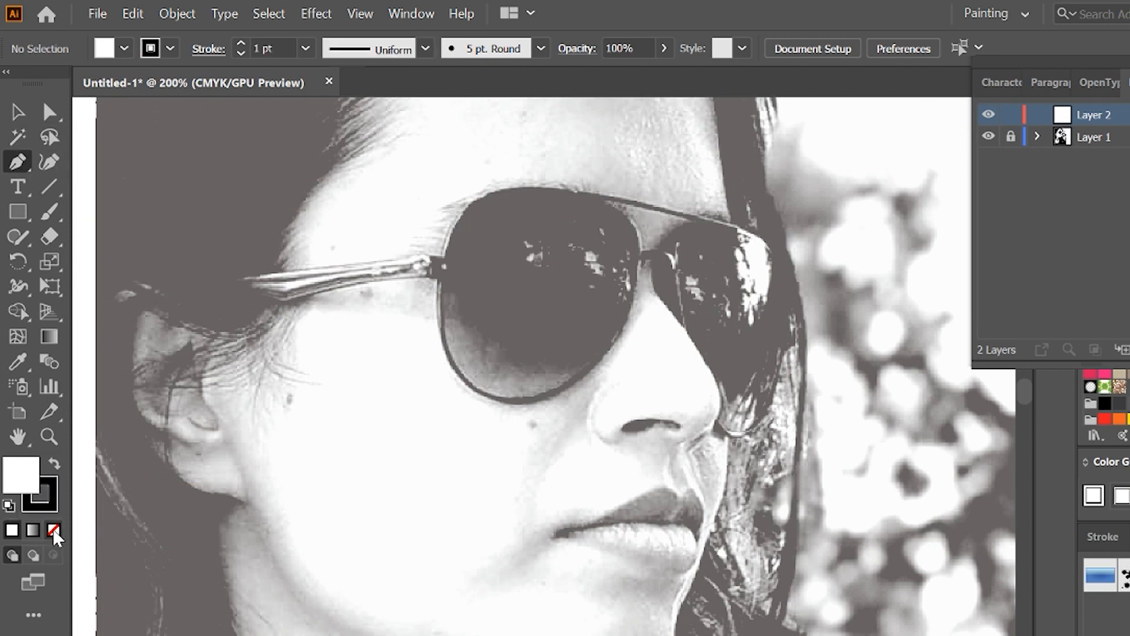
pyautogui.click(53, 531)
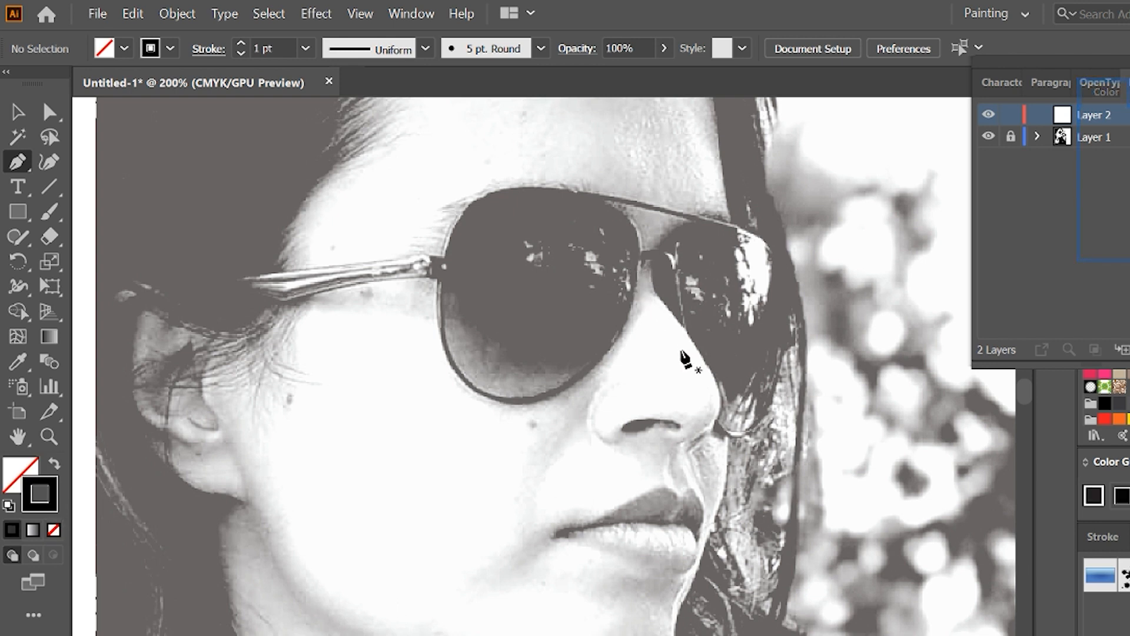
# - Set up the Pencil tool with a solid black fill and no stroke for drawing filled shadow shapes
pyautogui.moveTo(711, 445); pyautogui.dragTo(693, 580)
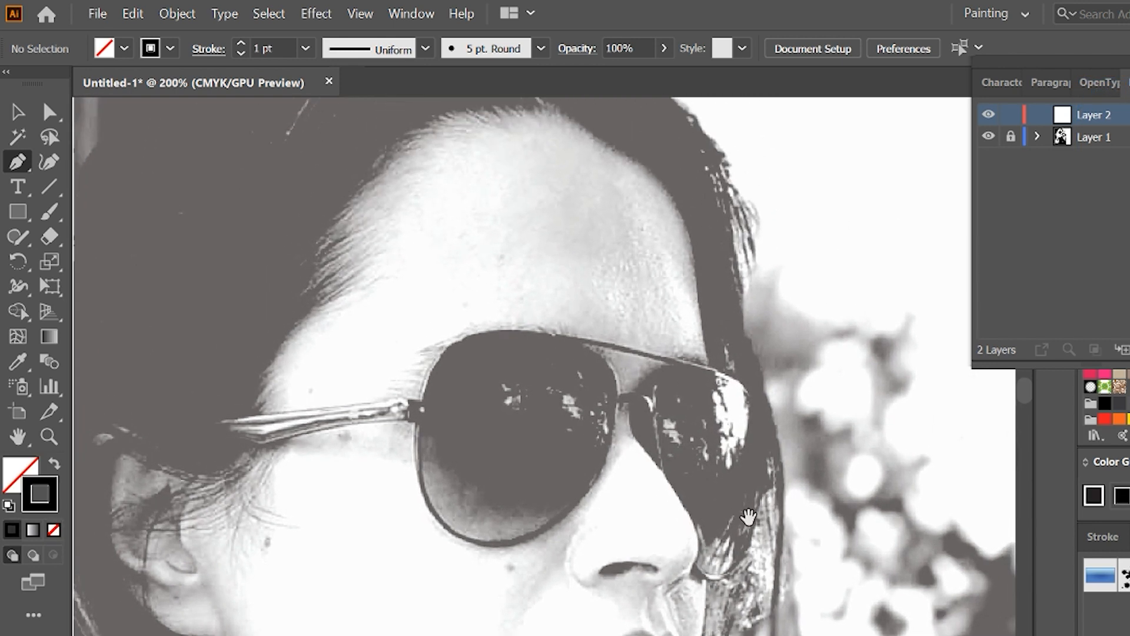
pyautogui.moveTo(741, 518); pyautogui.dragTo(774, 473)
pyautogui.click(111, 247)
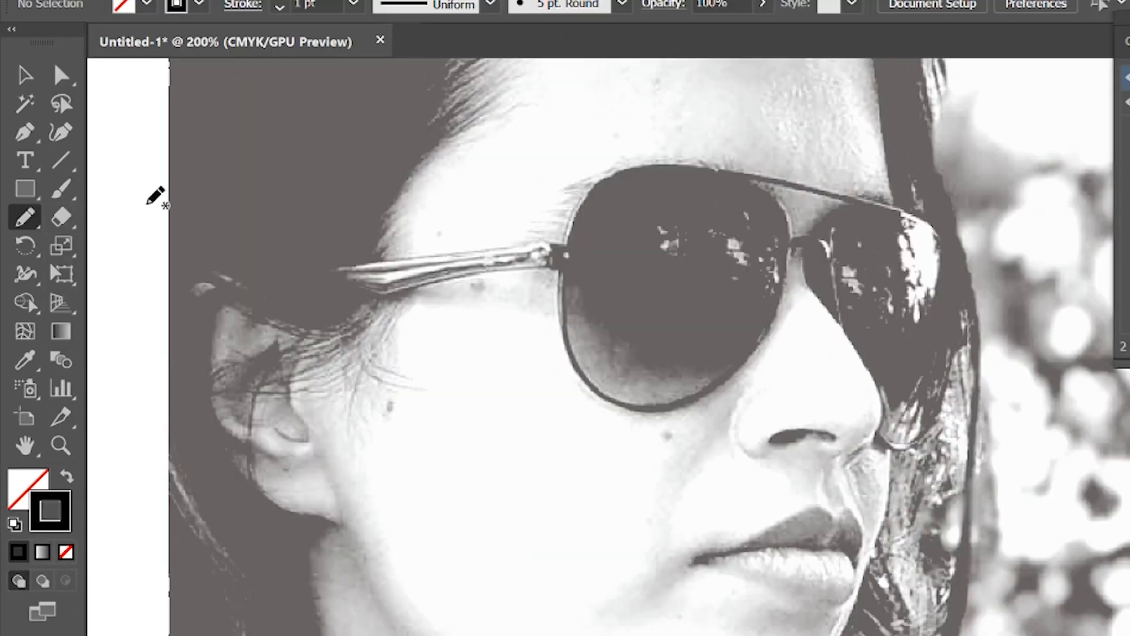
pyautogui.moveTo(828, 485); pyautogui.dragTo(736, 472)
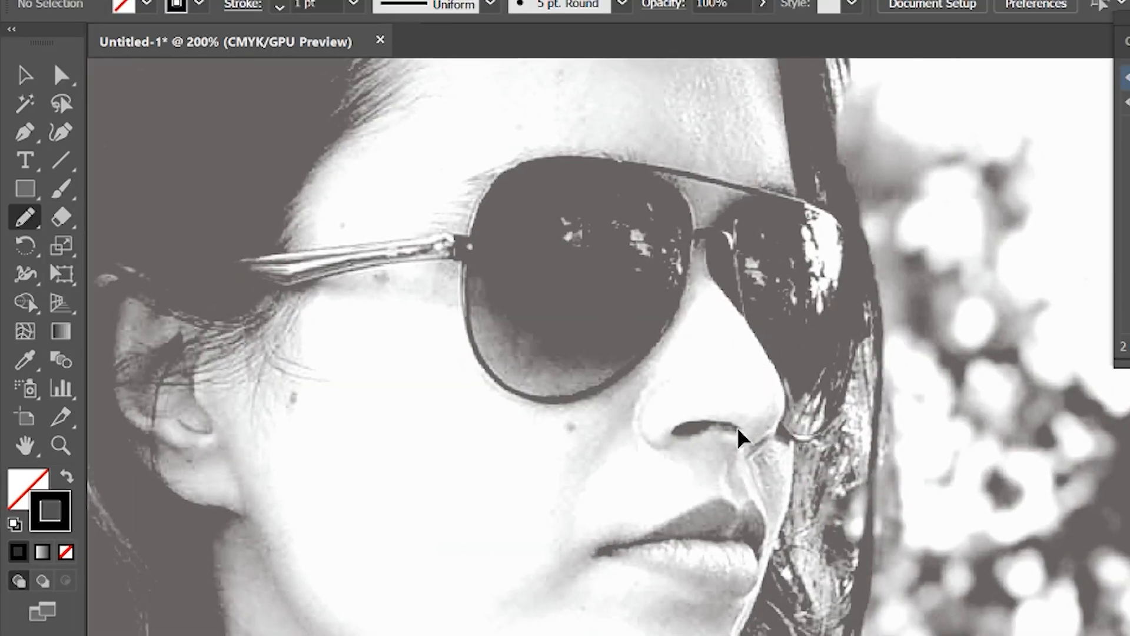
pyautogui.scroll(2, 741, 434)
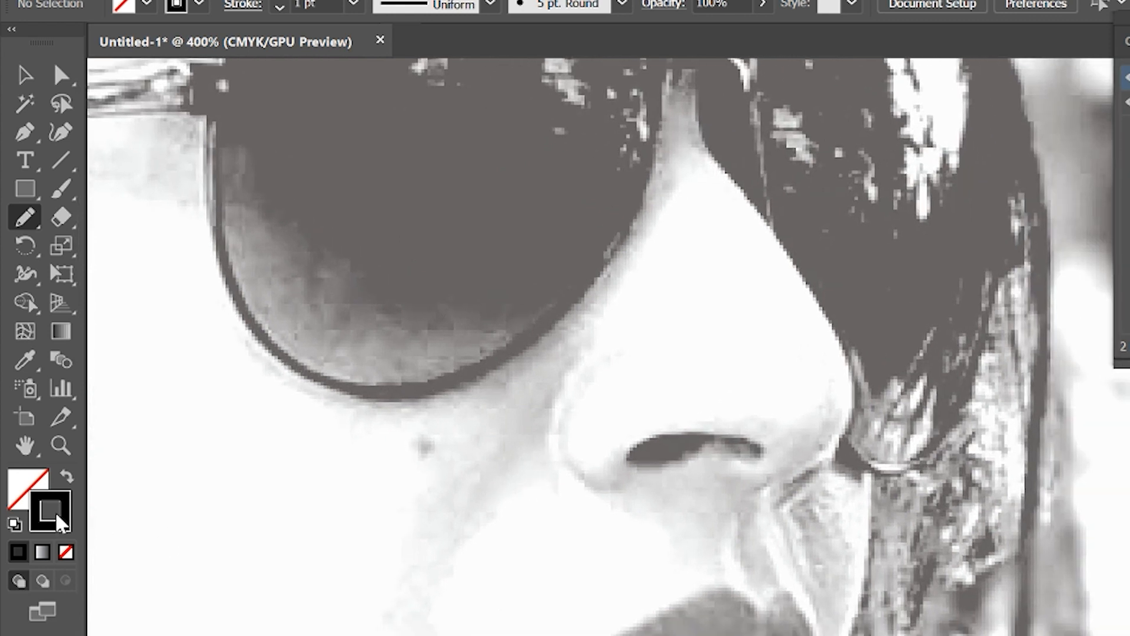
pyautogui.click(18, 552)
pyautogui.click(66, 552)
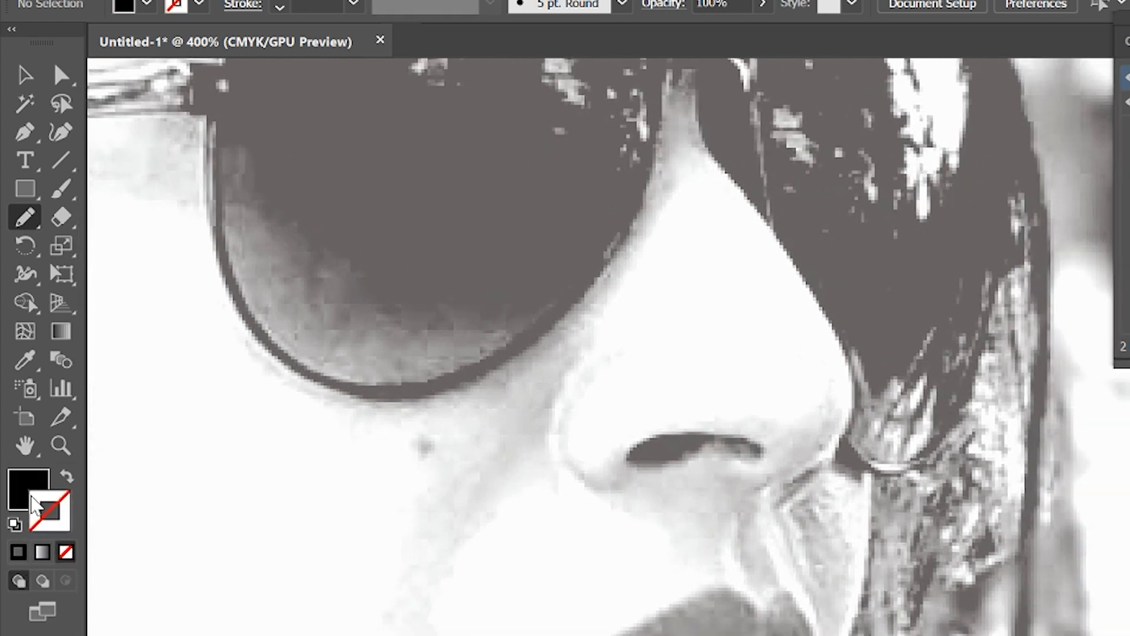
pyautogui.click(21, 500)
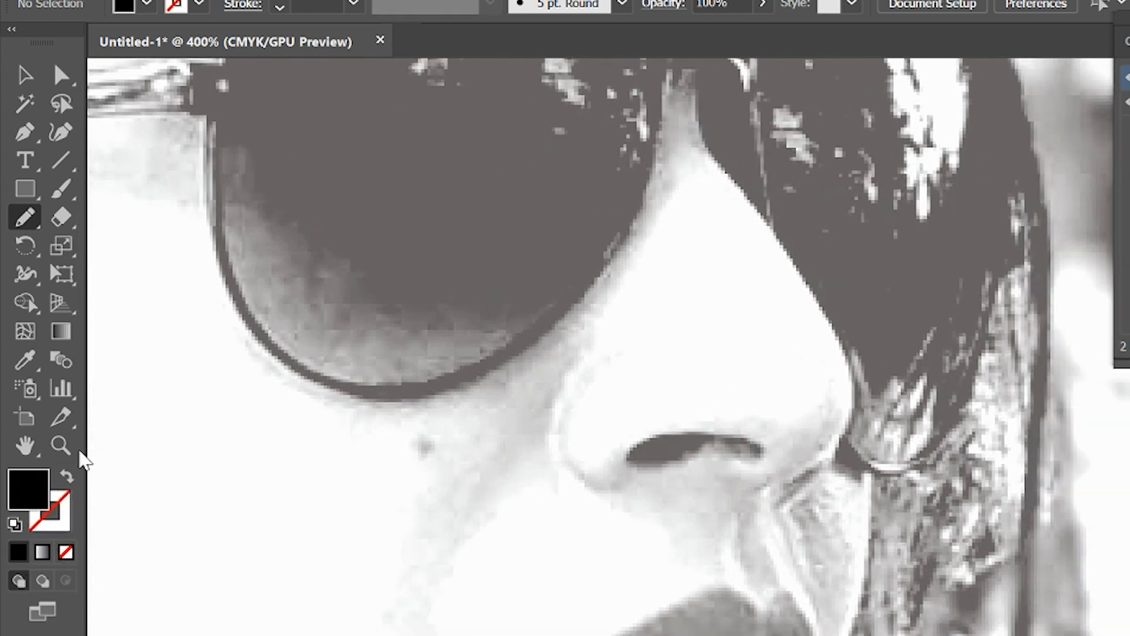
pyautogui.doubleClick(21, 503)
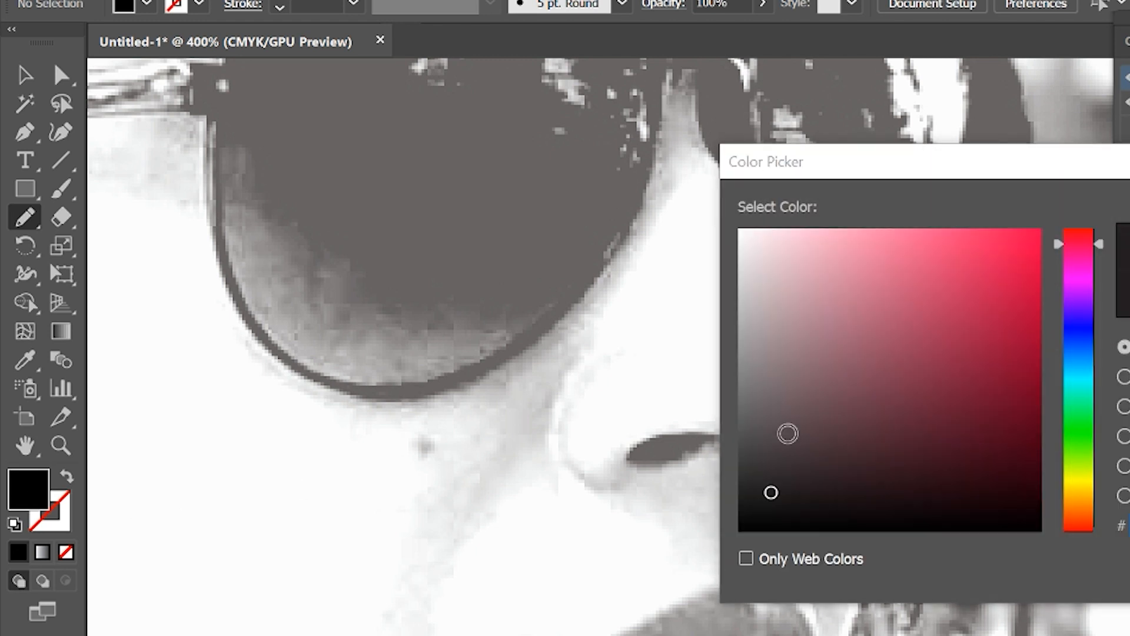
pyautogui.press('Return')
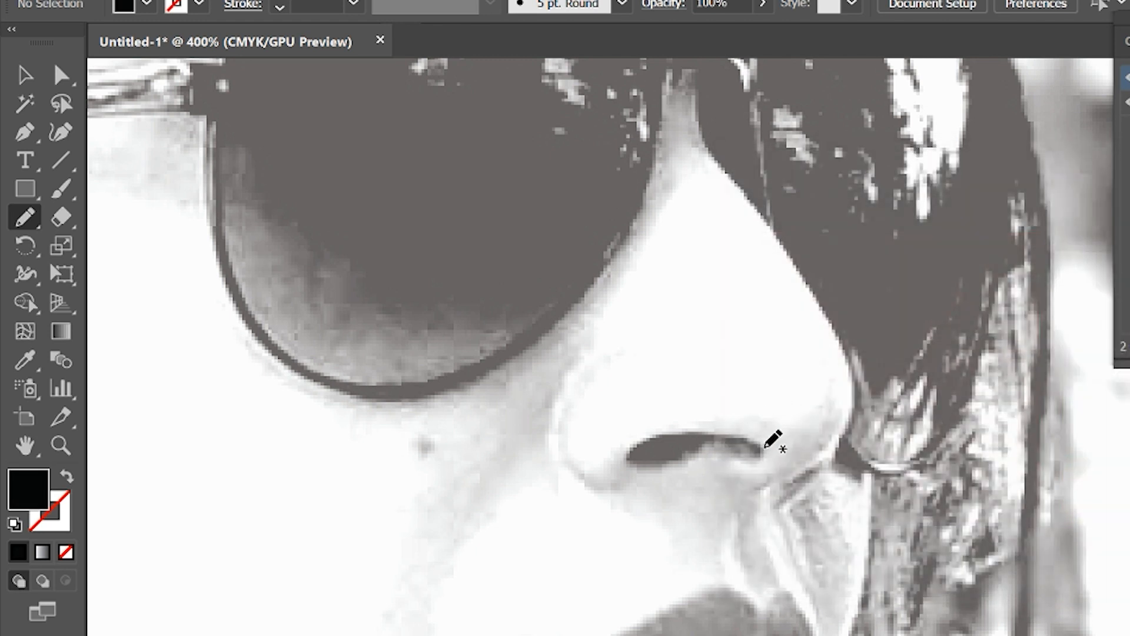
# - Draw the dark nostril shape freehand with the Pencil tool and deselect it
pyautogui.moveTo(763, 452)
pyautogui.mouseDown()
pyautogui.moveTo(733, 438)
pyautogui.moveTo(677, 436)
pyautogui.moveTo(630, 461)
pyautogui.moveTo(669, 462)
pyautogui.moveTo(718, 440)
pyautogui.moveTo(773, 441)
pyautogui.mouseUp()
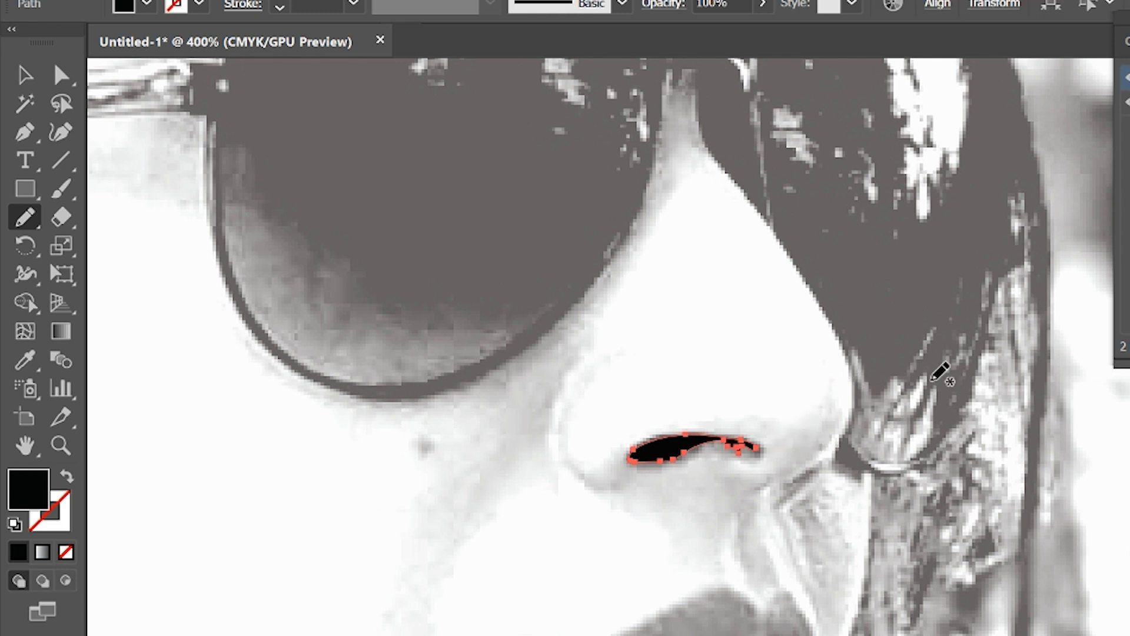
pyautogui.moveTo(901, 477); pyautogui.dragTo(861, 345)
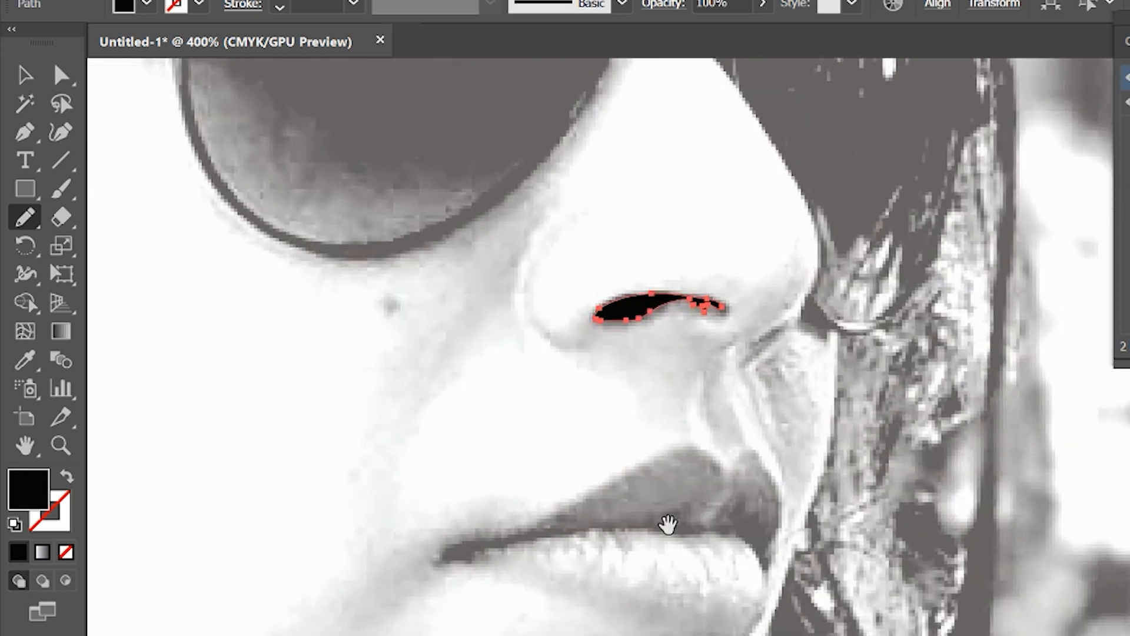
pyautogui.moveTo(769, 569)
pyautogui.mouseDown()
pyautogui.moveTo(772, 526)
pyautogui.moveTo(743, 505)
pyautogui.moveTo(707, 523)
pyautogui.moveTo(686, 513)
pyautogui.moveTo(463, 543)
pyautogui.moveTo(441, 560)
pyautogui.moveTo(606, 529)
pyautogui.moveTo(703, 532)
pyautogui.moveTo(770, 569)
pyautogui.mouseUp()
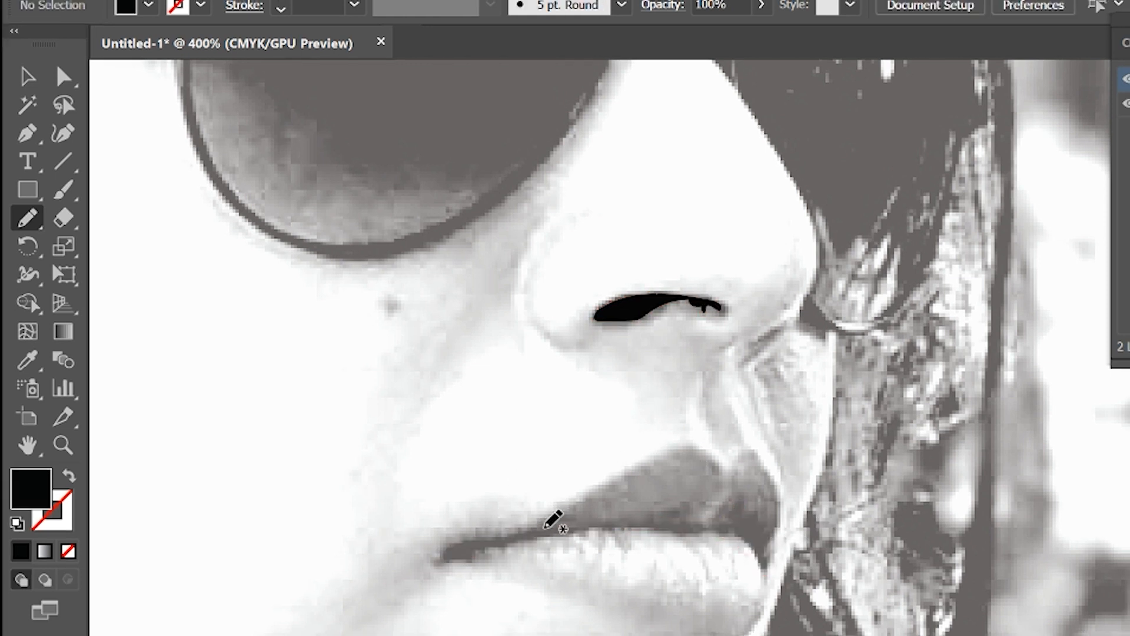
# - Draw the dark line between the lips as two overlapping black Pencil shapes, from the mouth corner to the far side
pyautogui.moveTo(544, 528)
pyautogui.mouseDown()
pyautogui.moveTo(465, 539)
pyautogui.moveTo(443, 556)
pyautogui.moveTo(580, 529)
pyautogui.mouseUp()
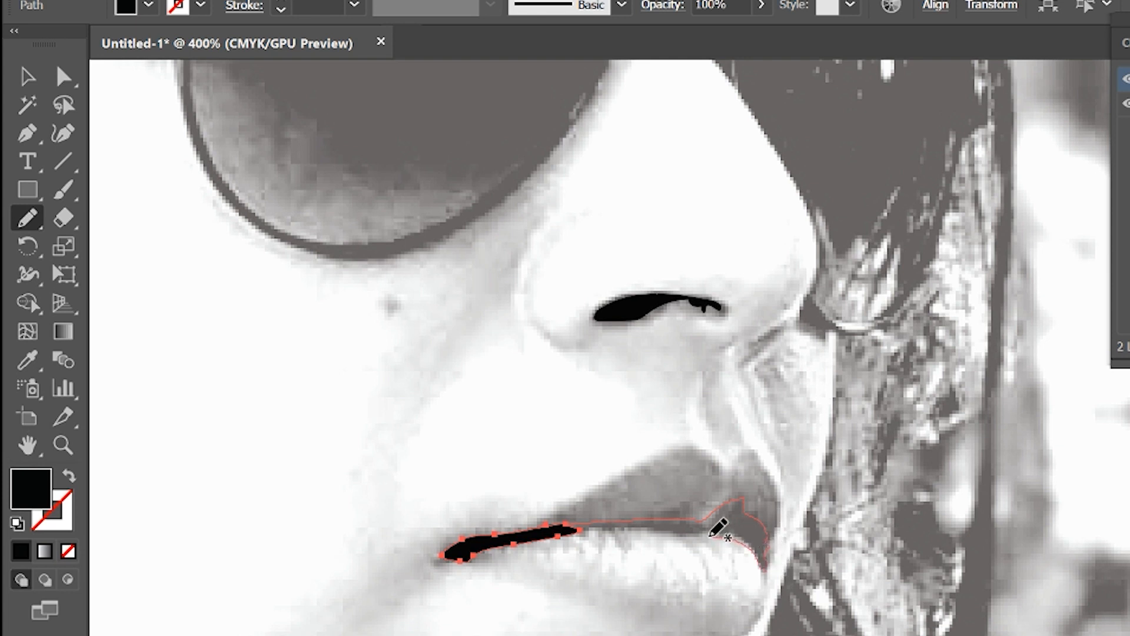
pyautogui.moveTo(614, 520); pyautogui.dragTo(513, 534)
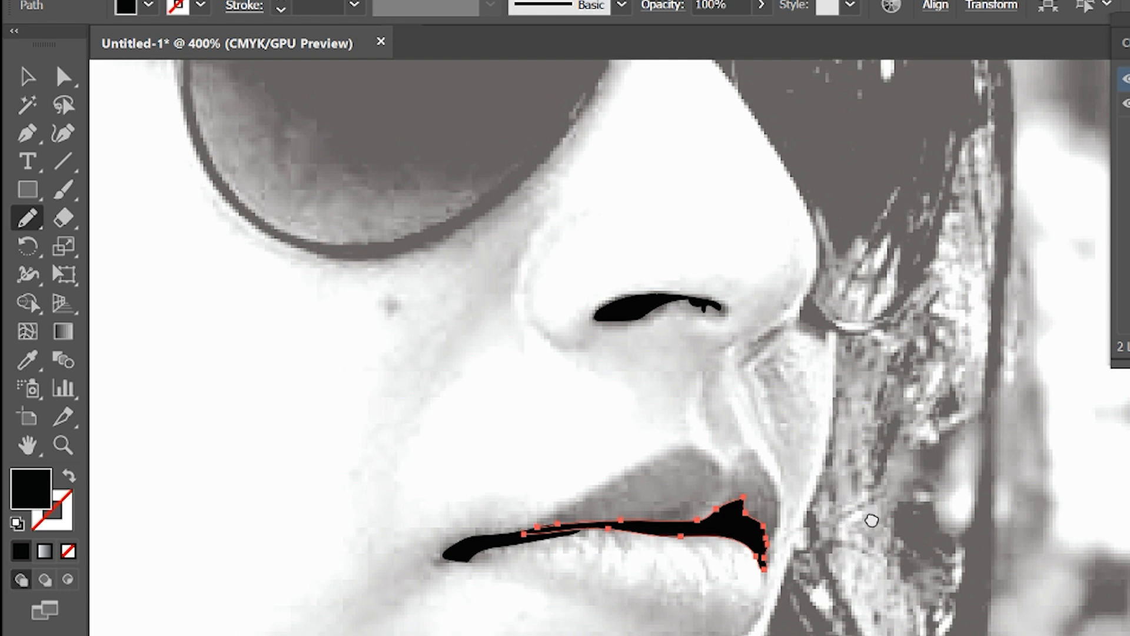
pyautogui.moveTo(870, 517); pyautogui.dragTo(891, 494)
pyautogui.press('v')
pyautogui.click(1008, 580)
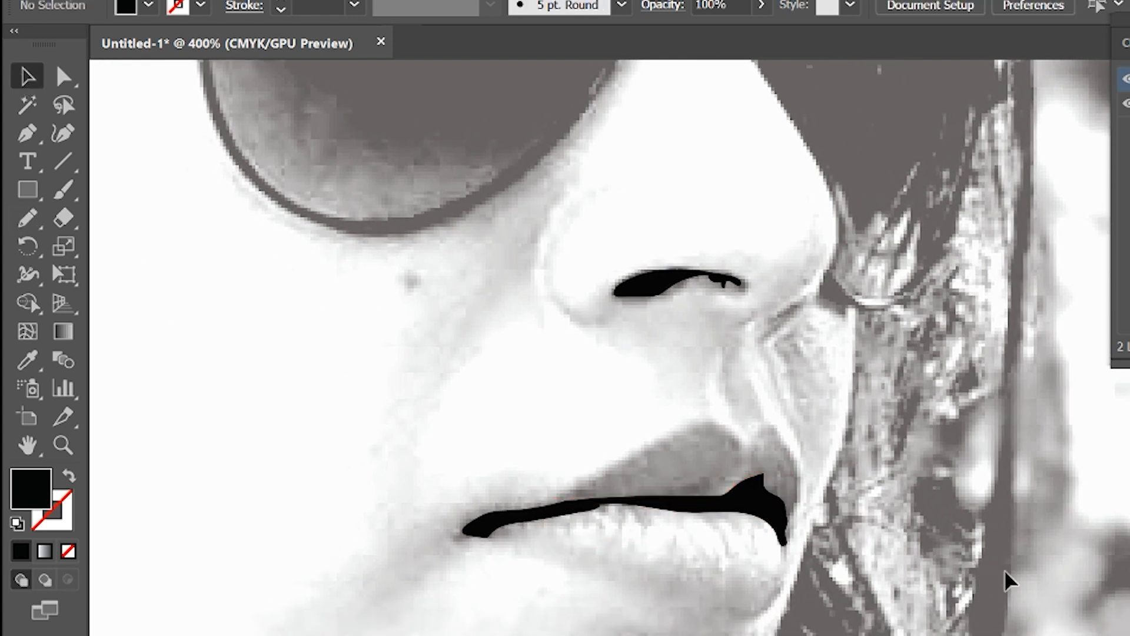
# - Draw black Pencil shapes for the shadow at the lips' far corner and the thin curve along the lower lip's edge
pyautogui.moveTo(980, 530); pyautogui.dragTo(922, 568)
pyautogui.click(27, 218)
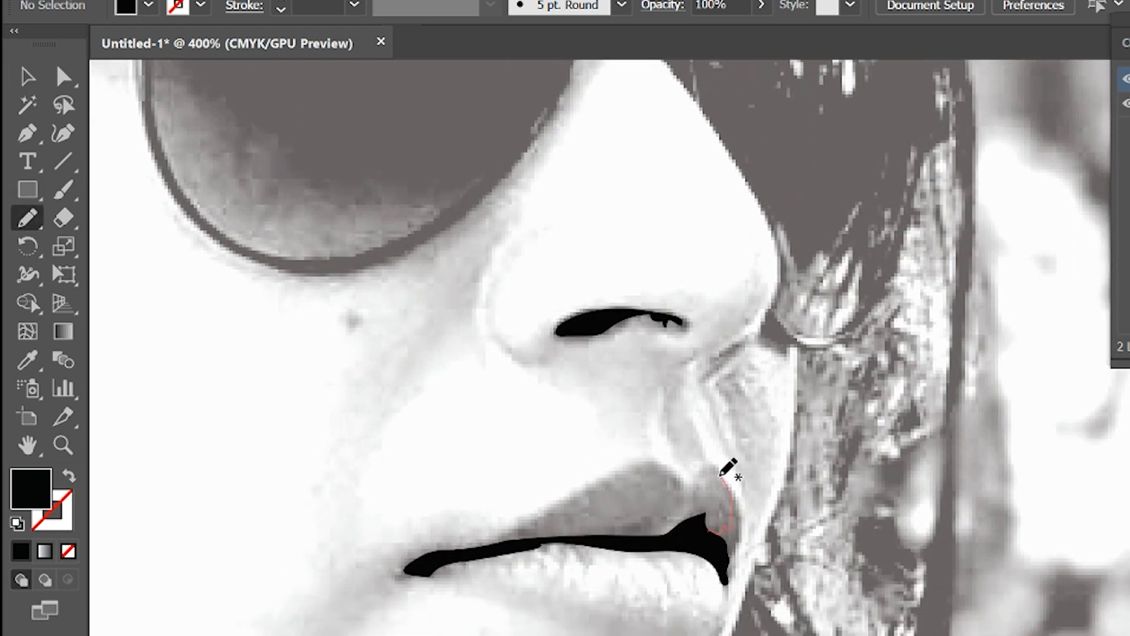
pyautogui.moveTo(739, 562); pyautogui.dragTo(740, 566)
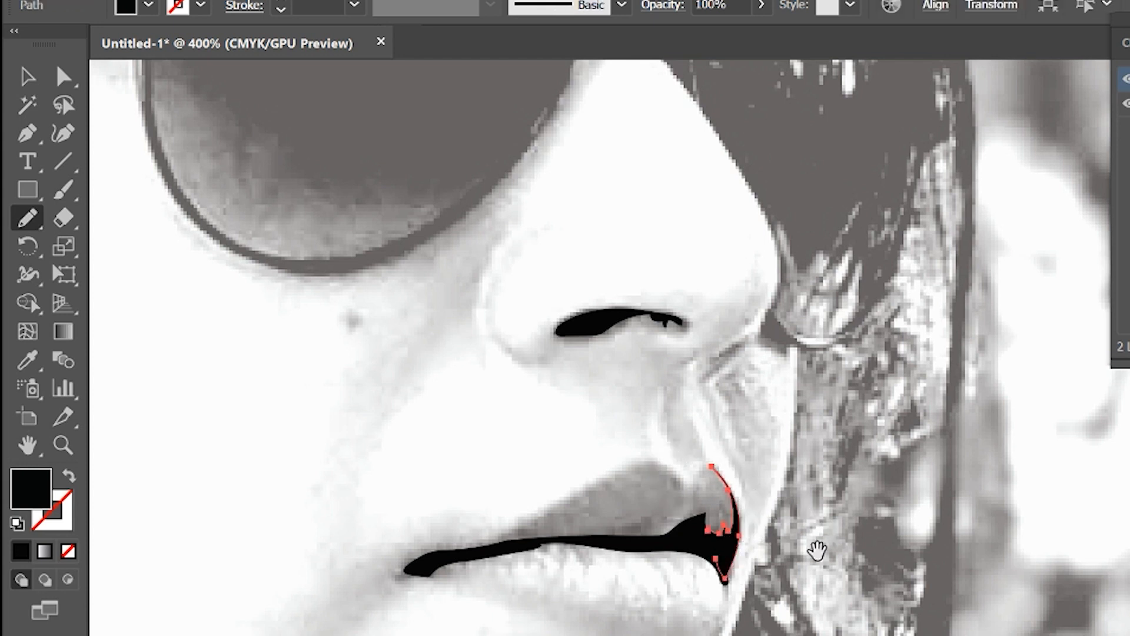
pyautogui.moveTo(817, 550); pyautogui.dragTo(835, 437)
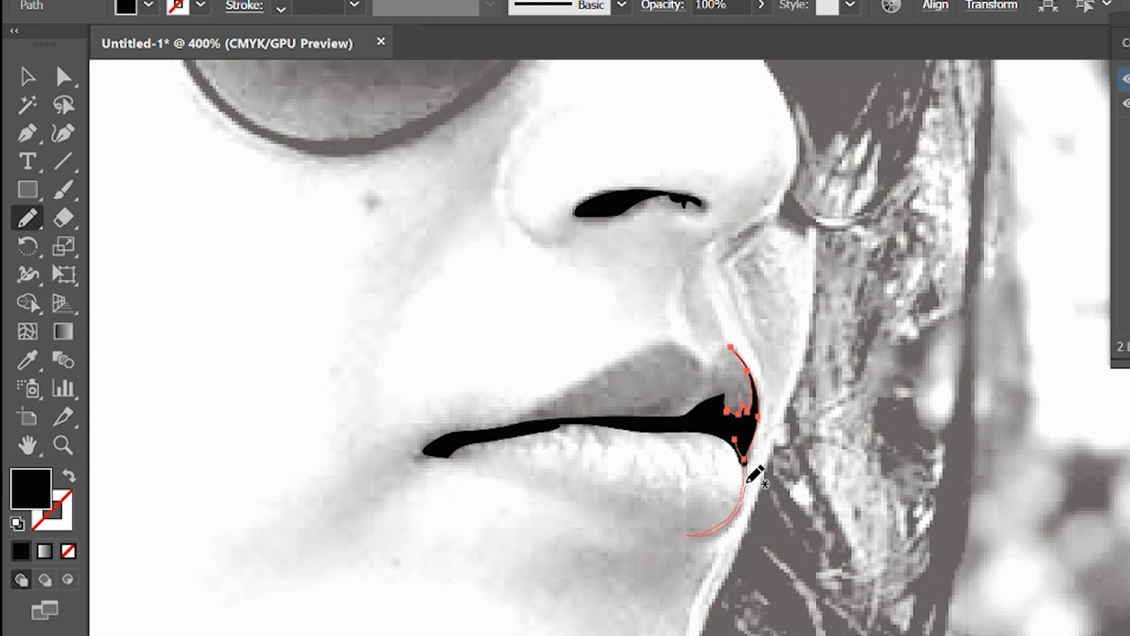
pyautogui.moveTo(839, 453); pyautogui.dragTo(832, 542)
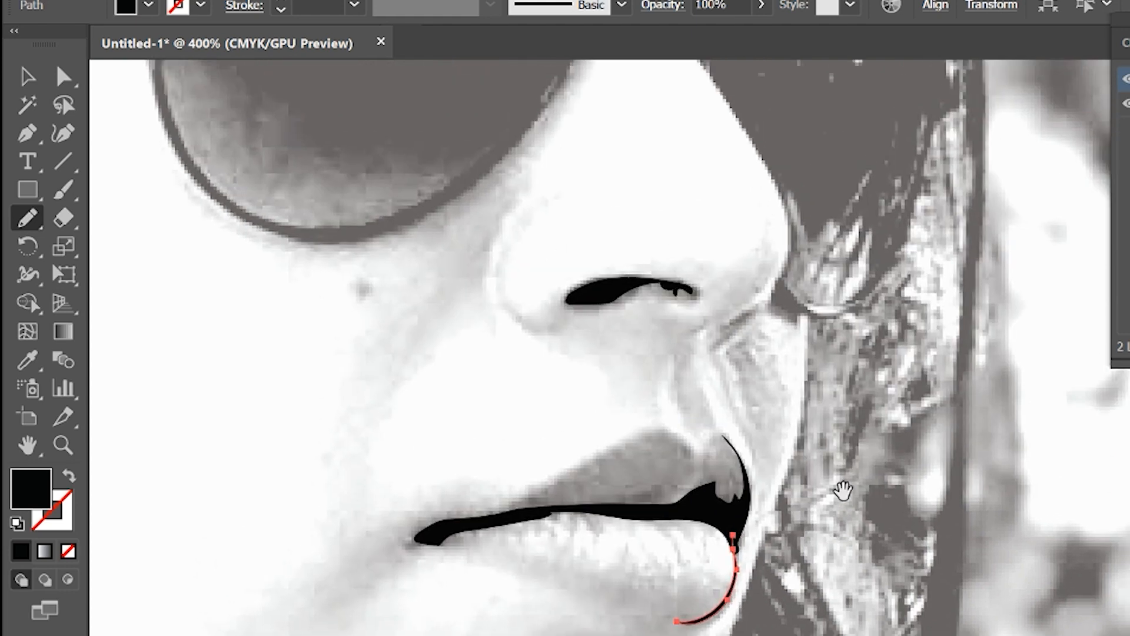
# - Trace the near sunglasses lens, including its small hinge block, as a closed Pen tool outline
pyautogui.moveTo(826, 478); pyautogui.dragTo(977, 232)
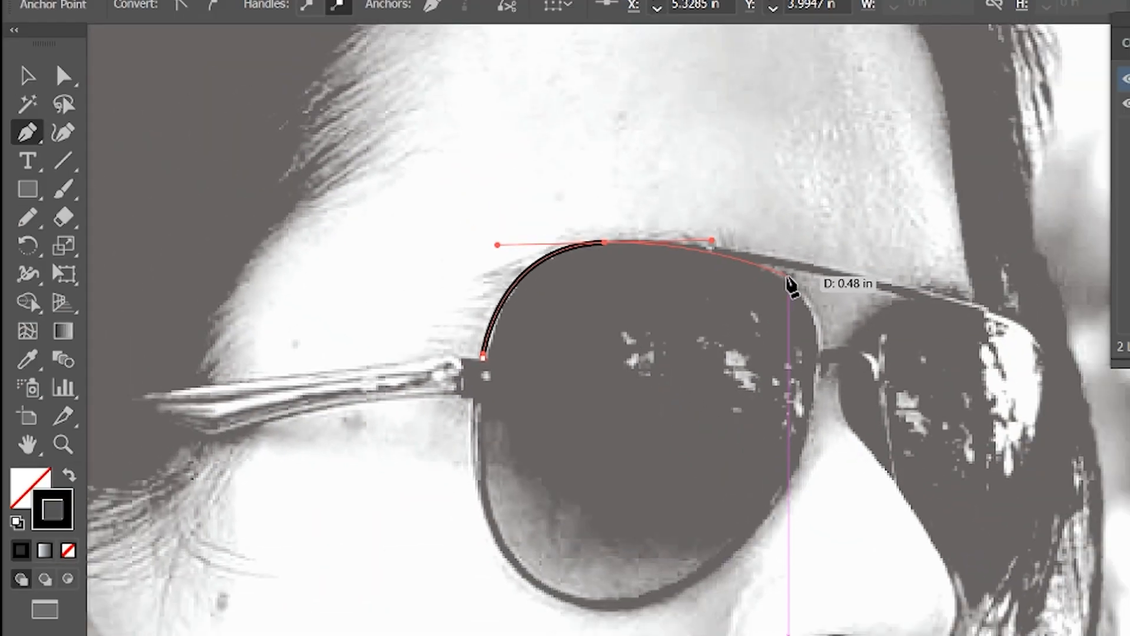
pyautogui.moveTo(790, 278); pyautogui.dragTo(773, 517)
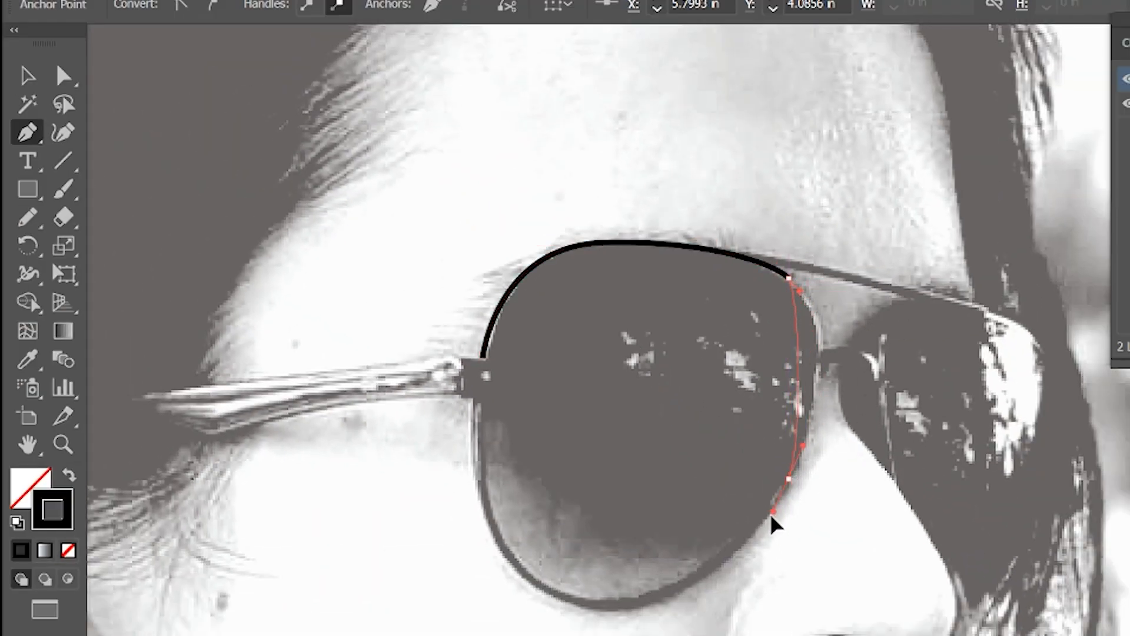
pyautogui.moveTo(722, 613); pyautogui.dragTo(723, 610)
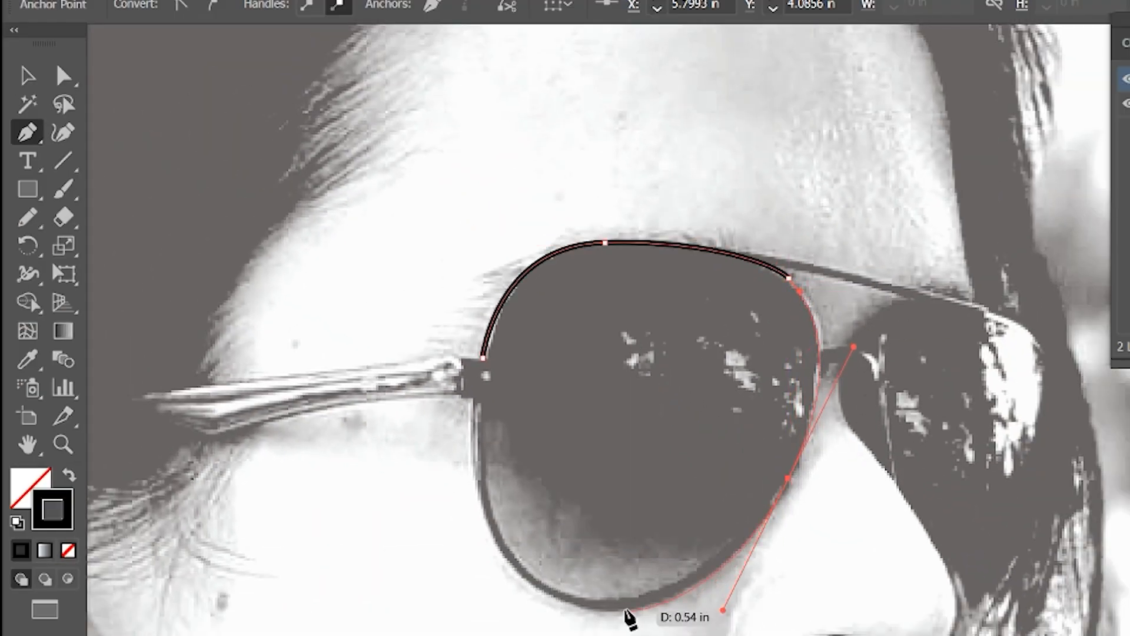
pyautogui.moveTo(612, 612); pyautogui.dragTo(597, 612)
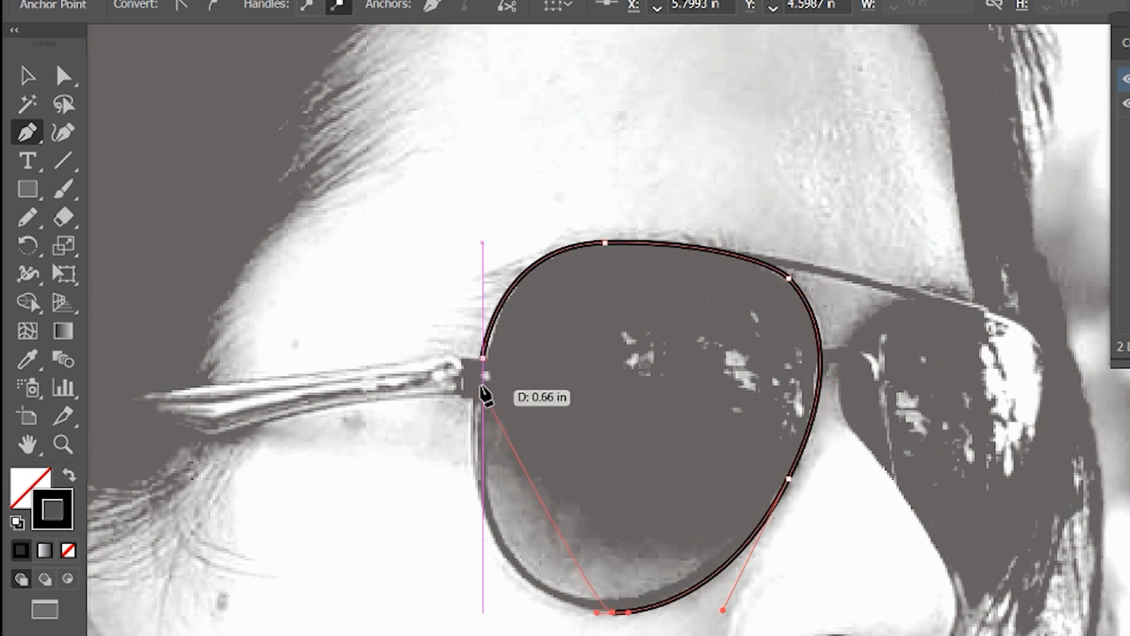
pyautogui.moveTo(474, 405); pyautogui.dragTo(493, 207)
pyautogui.moveTo(475, 406); pyautogui.dragTo(468, 401)
pyautogui.click(460, 394)
pyautogui.click(460, 358)
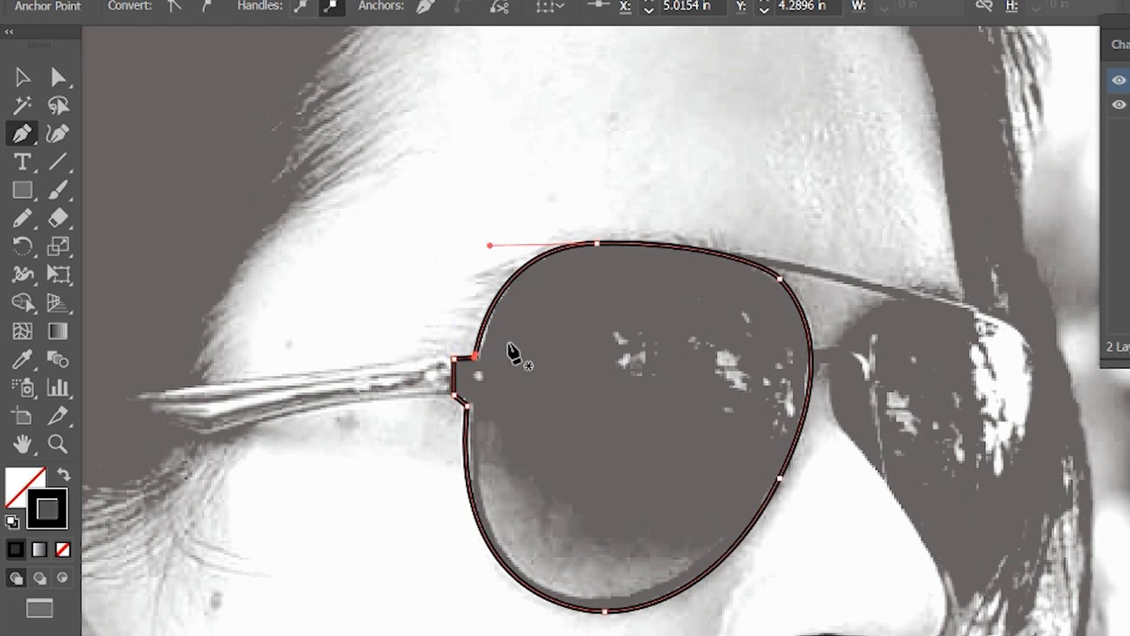
# - Fill the traced near lens with pure black and remove its stroke
pyautogui.press('v')
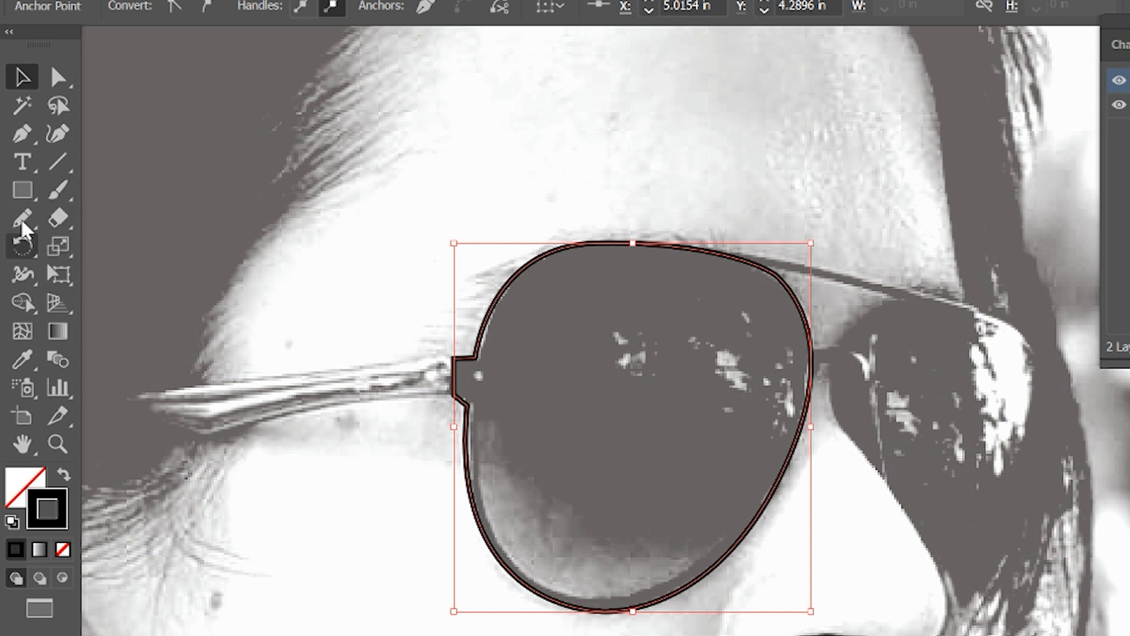
pyautogui.click(29, 356)
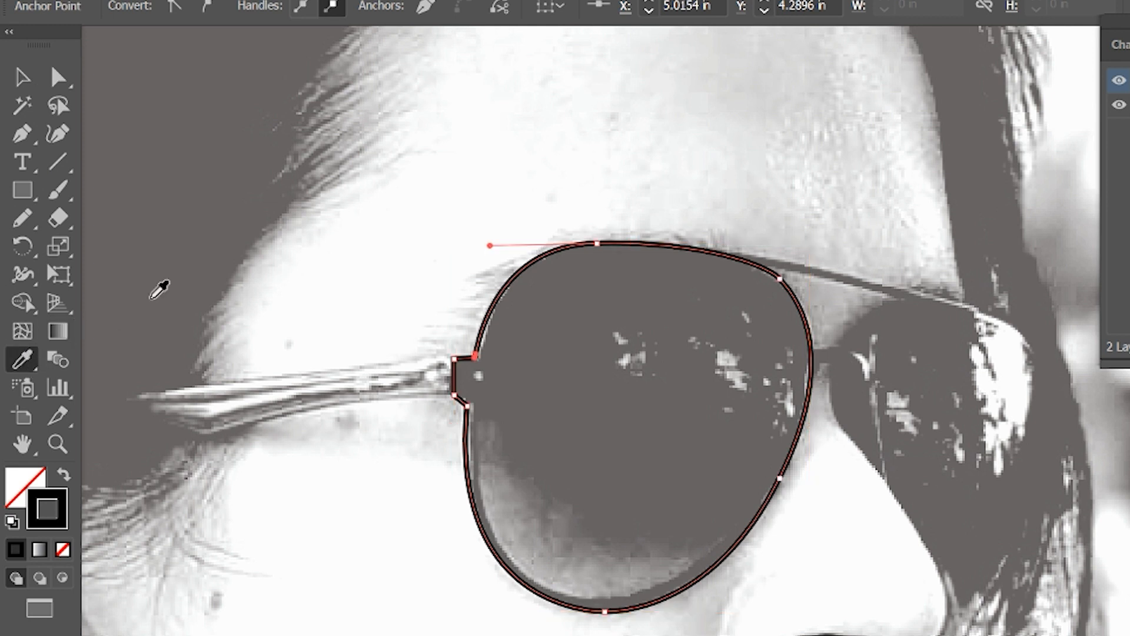
pyautogui.click(16, 549)
pyautogui.click(43, 510)
pyautogui.press('/')
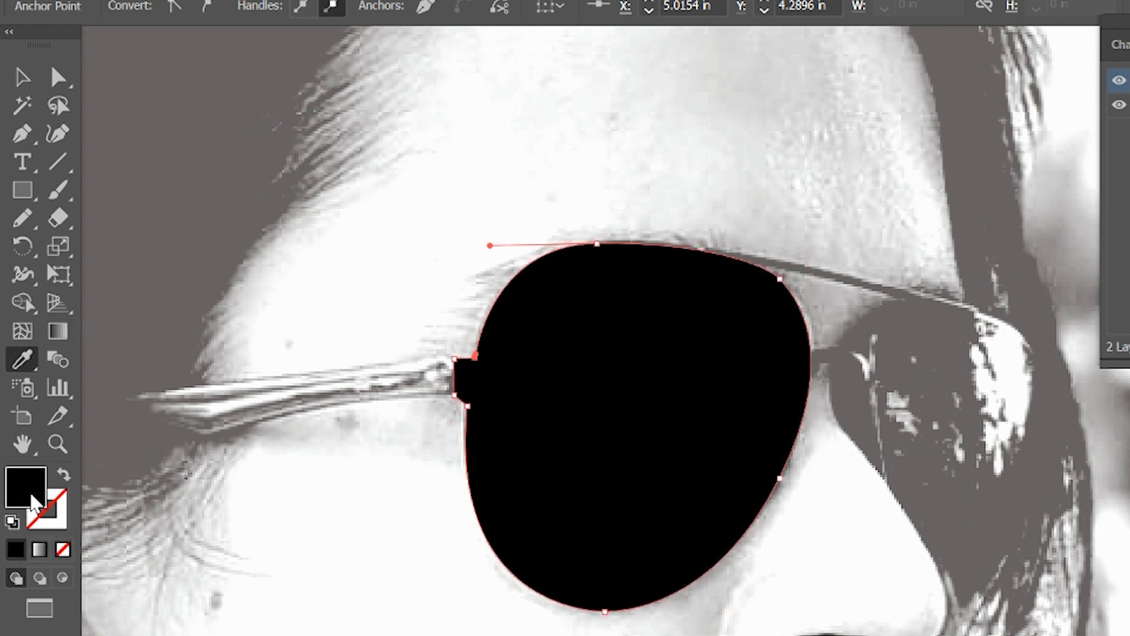
pyautogui.doubleClick(32, 498)
pyautogui.write('b')
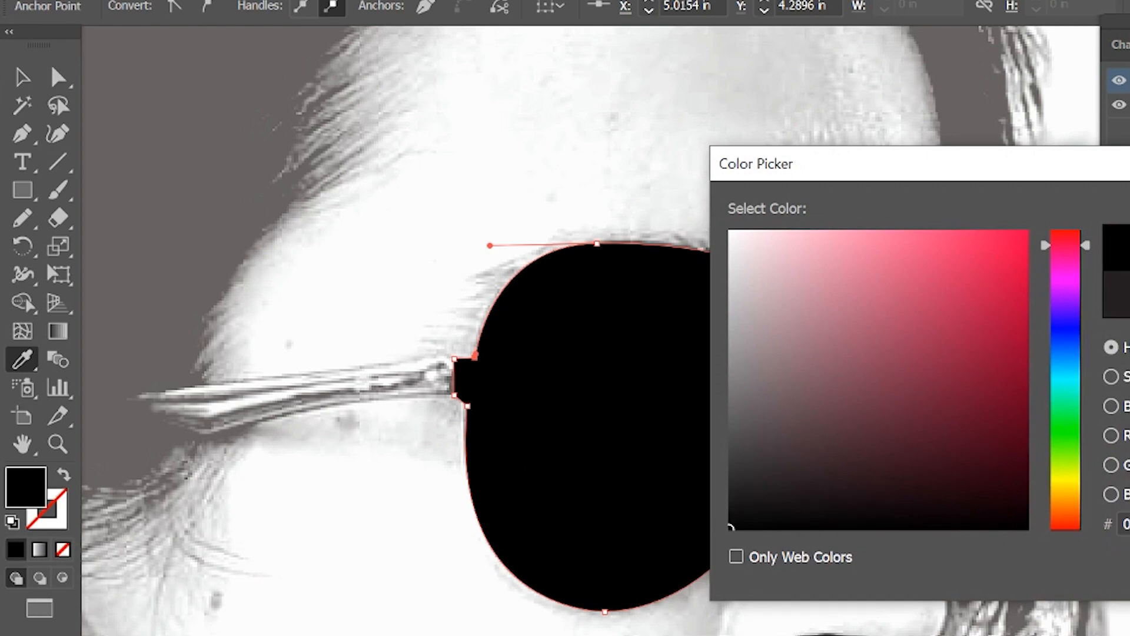
pyautogui.press('Return')
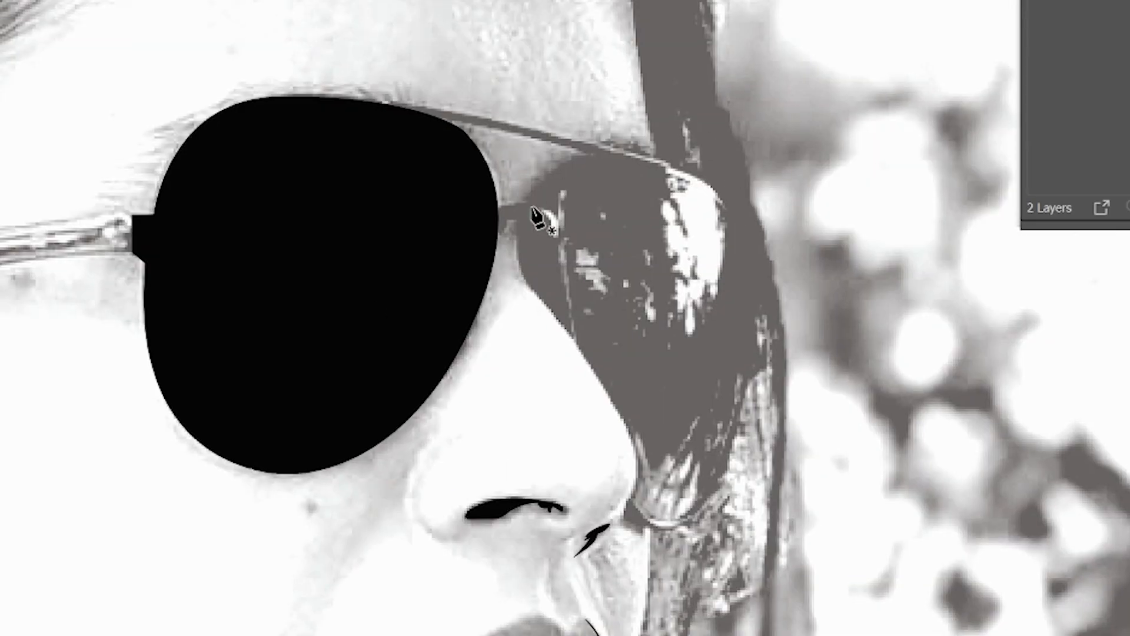
# - Trace the far sunglasses lens and the nose bridge with the Pen tool as one black-filled shape
pyautogui.moveTo(498, 241); pyautogui.dragTo(519, 221)
pyautogui.moveTo(518, 261); pyautogui.dragTo(519, 266)
pyautogui.moveTo(563, 326); pyautogui.dragTo(598, 359)
pyautogui.moveTo(632, 436); pyautogui.dragTo(634, 445)
pyautogui.moveTo(631, 492); pyautogui.dragTo(619, 515)
pyautogui.click(631, 492)
pyautogui.click(624, 519)
pyautogui.click(642, 532)
pyautogui.click(652, 524)
pyautogui.moveTo(725, 490); pyautogui.dragTo(758, 439)
pyautogui.moveTo(782, 322); pyautogui.dragTo(780, 286)
pyautogui.moveTo(701, 178); pyautogui.dragTo(647, 152)
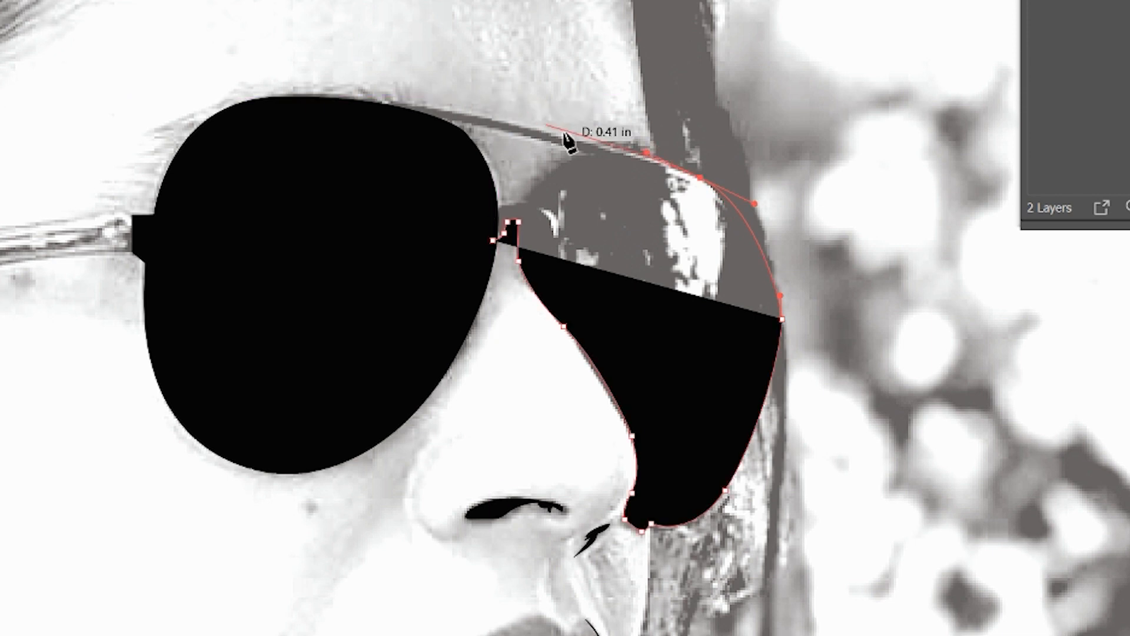
pyautogui.moveTo(574, 157); pyautogui.dragTo(607, 162)
pyautogui.click(523, 204)
pyautogui.click(498, 208)
# - Draw the thin top bar of the frame connecting the two lenses as a closed black shape, and deselect it
pyautogui.click(378, 110)
pyautogui.click(442, 119)
pyautogui.click(612, 149)
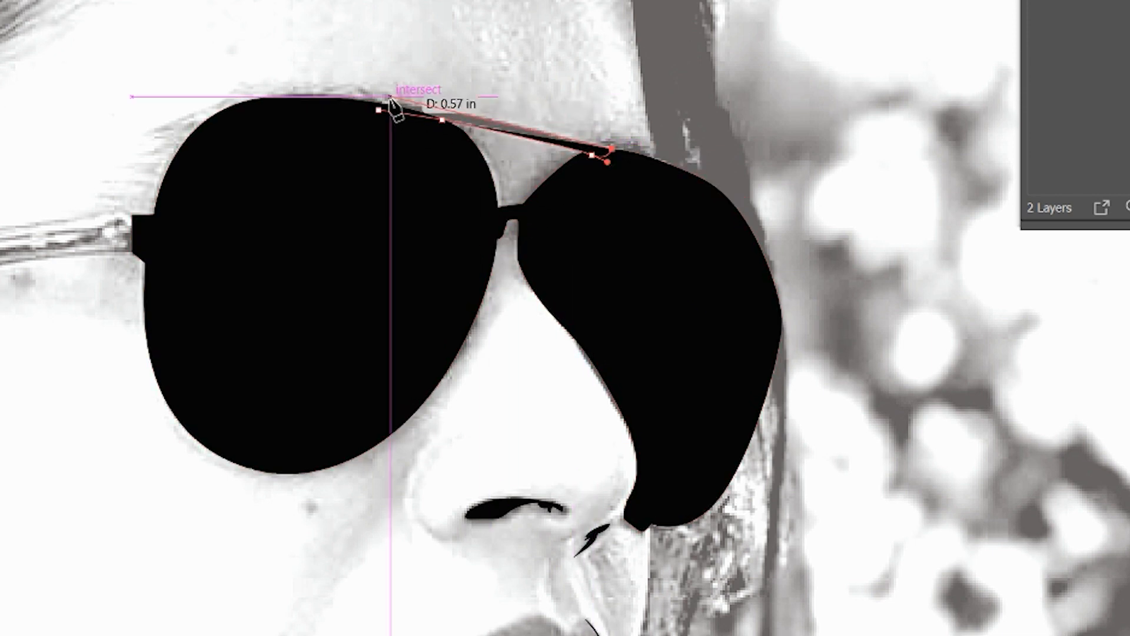
pyautogui.moveTo(481, 115); pyautogui.dragTo(439, 108)
pyautogui.click(358, 100)
pyautogui.click(379, 111)
pyautogui.press('v')
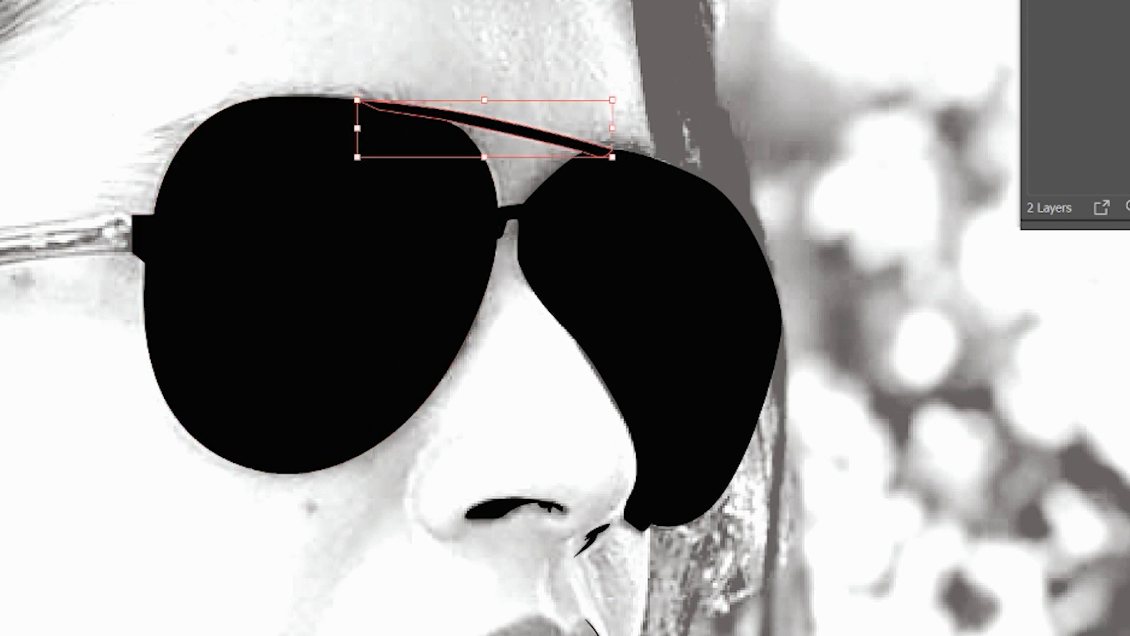
pyautogui.click(830, 282)
# - Trace the dark lower part of the sunglasses' temple arm with the Pen tool, from the hinge to its tip and back
pyautogui.moveTo(598, 630); pyautogui.dragTo(814, 409)
pyautogui.moveTo(533, 262); pyautogui.dragTo(770, 350)
pyautogui.click(535, 211)
pyautogui.click(530, 216)
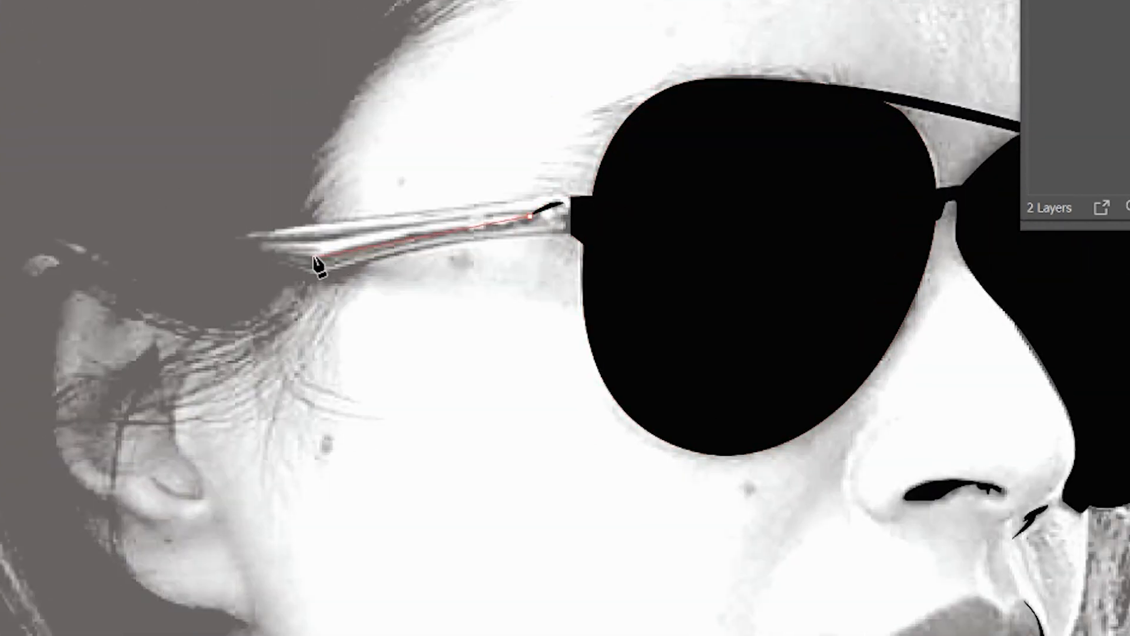
pyautogui.click(315, 258)
pyautogui.click(265, 252)
pyautogui.click(304, 271)
pyautogui.click(319, 270)
pyautogui.click(404, 253)
pyautogui.click(488, 240)
pyautogui.click(574, 237)
pyautogui.click(568, 229)
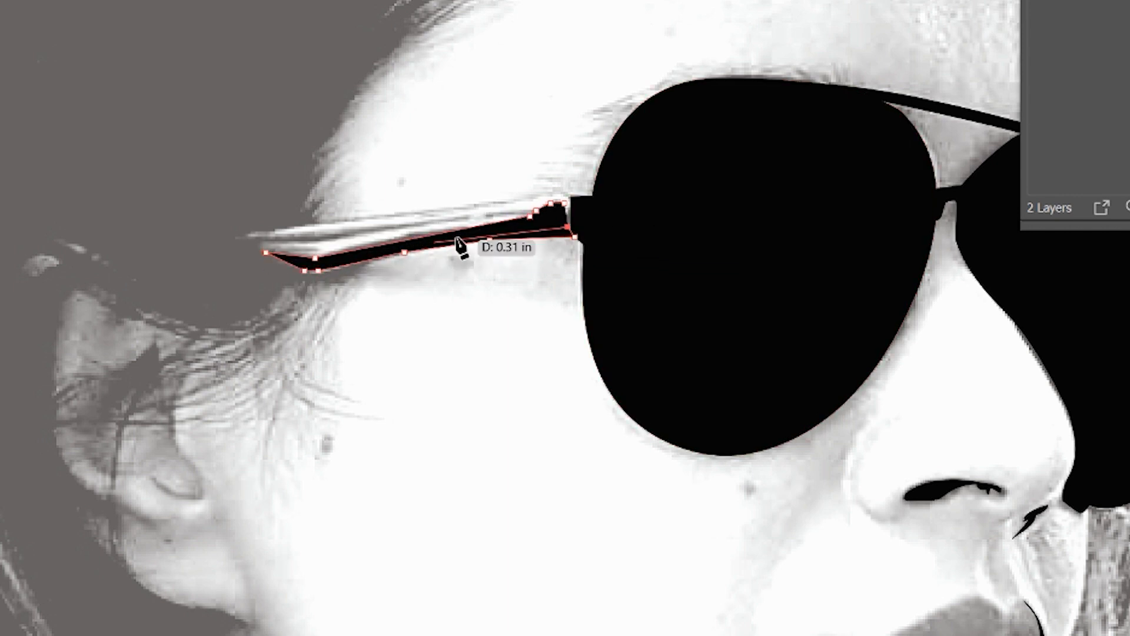
# - Continue the temple arm path around the light gap inside it and close the shape near the hinge
pyautogui.click(463, 237)
pyautogui.click(328, 263)
pyautogui.click(476, 230)
pyautogui.click(533, 221)
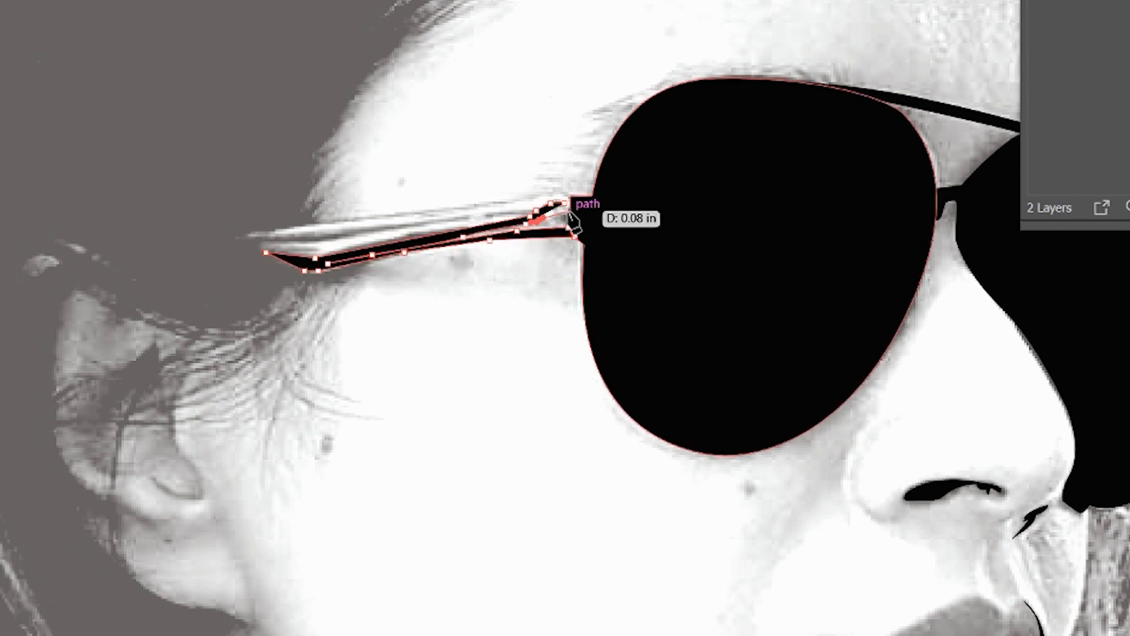
pyautogui.click(563, 219)
pyautogui.click(564, 204)
# - Add a small black Pen tool shape at the hinge joining the temple arm to the lens
pyautogui.click(579, 207)
pyautogui.click(564, 211)
pyautogui.click(563, 219)
pyautogui.click(569, 233)
pyautogui.click(580, 234)
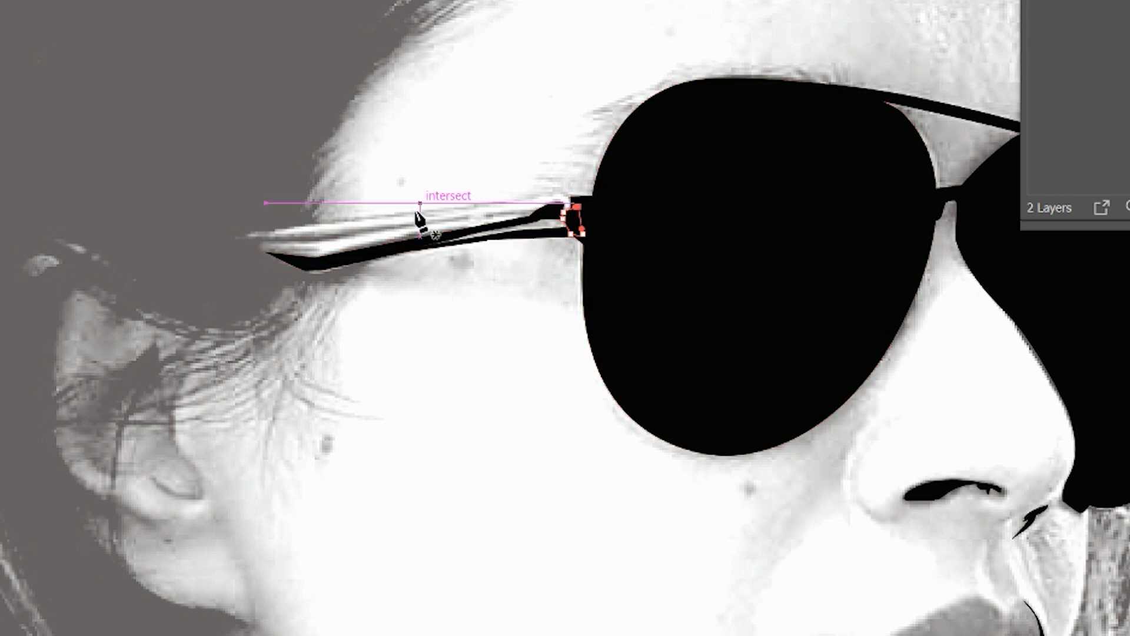
# - Trace the narrow dark strip along the upper part of the temple arm with the Pen tool, ending around its tip
pyautogui.moveTo(372, 234); pyautogui.dragTo(396, 232)
pyautogui.click(536, 210)
pyautogui.click(293, 237)
pyautogui.moveTo(238, 238); pyautogui.dragTo(234, 239)
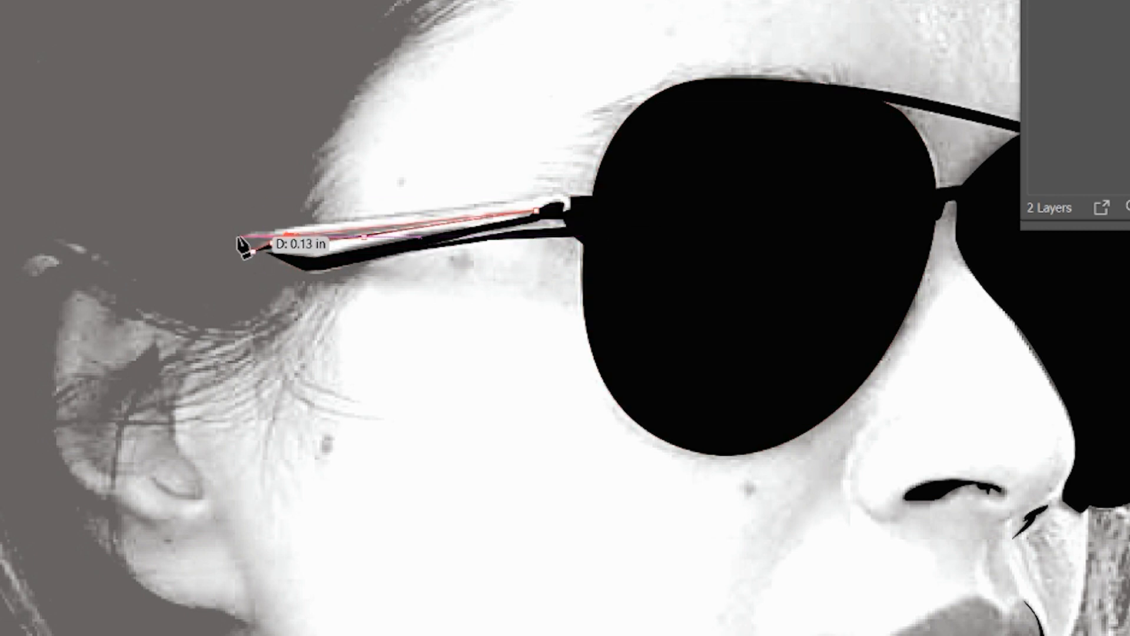
pyautogui.click(253, 250)
# - Draw the thin black top edge of the temple arm between its tip and the hinge, close the shape and deselect it
pyautogui.click(570, 196)
pyautogui.click(238, 231)
pyautogui.click(245, 236)
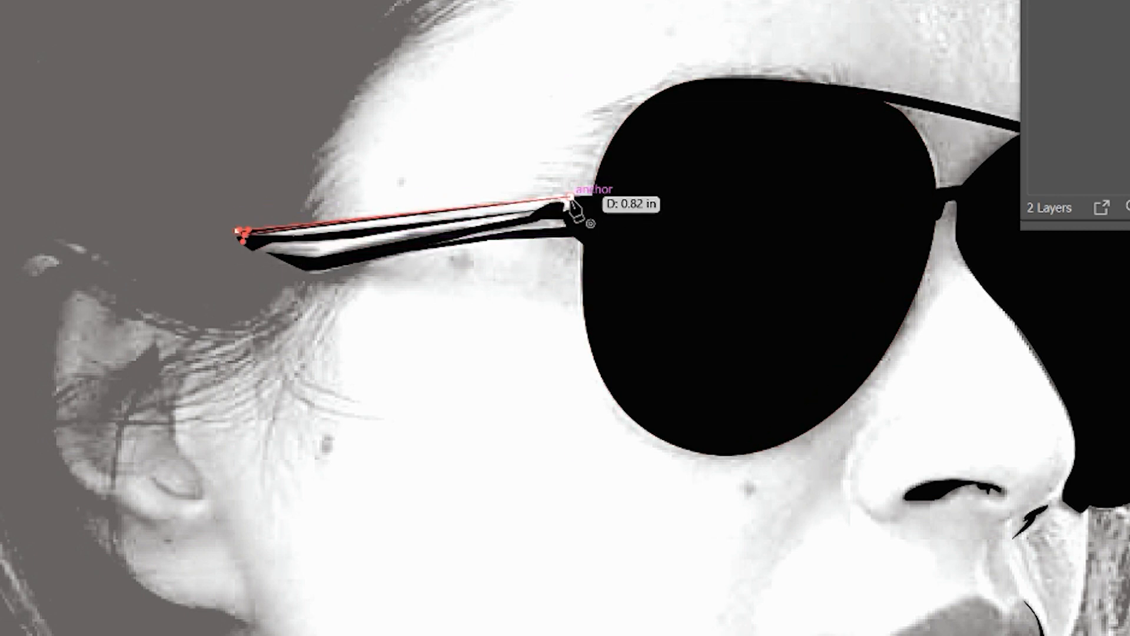
pyautogui.moveTo(570, 196); pyautogui.dragTo(603, 188)
pyautogui.keyDown('ctrl'); pyautogui.click(834, 493); pyautogui.keyUp('ctrl')
# - Start a Pen tool path for the hair at the top centre of the forehead with short jagged hair points
pyautogui.moveTo(770, 619); pyautogui.dragTo(799, 344)
pyautogui.scroll(-1, 769, 545)
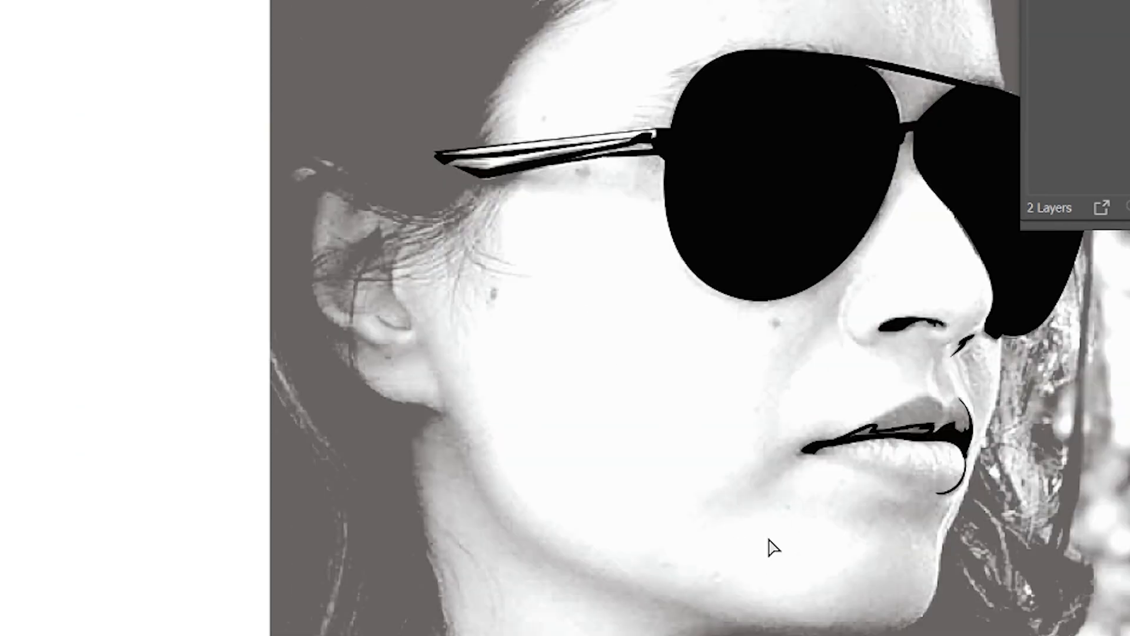
pyautogui.moveTo(933, 318); pyautogui.dragTo(812, 548)
pyautogui.click(706, 31)
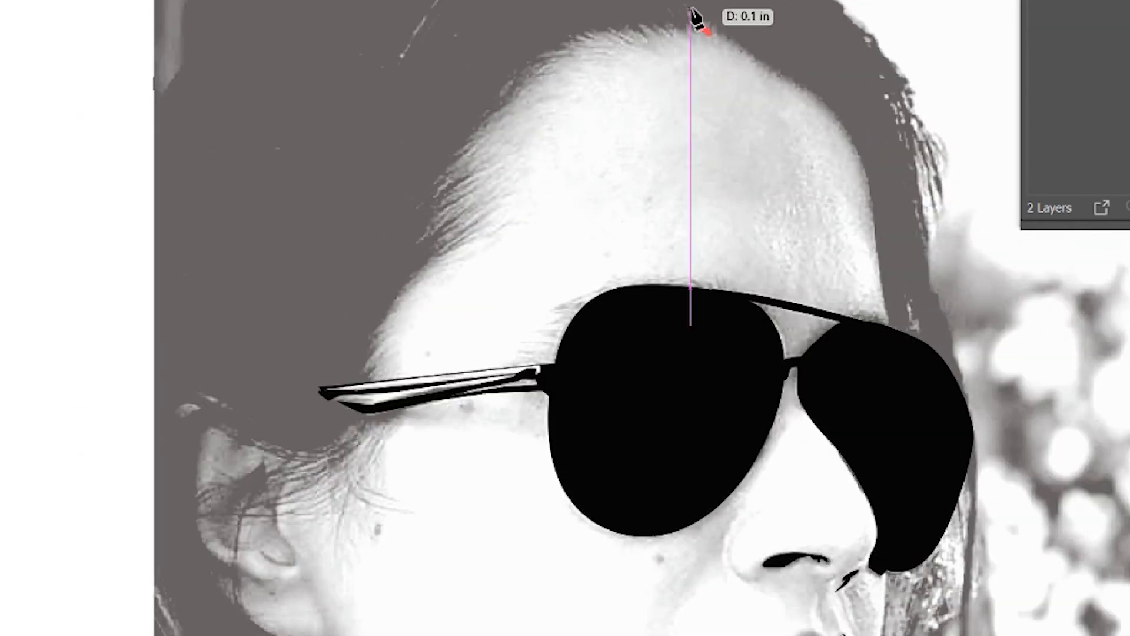
pyautogui.click(685, 5)
pyautogui.click(695, 22)
pyautogui.click(672, 18)
pyautogui.click(690, 30)
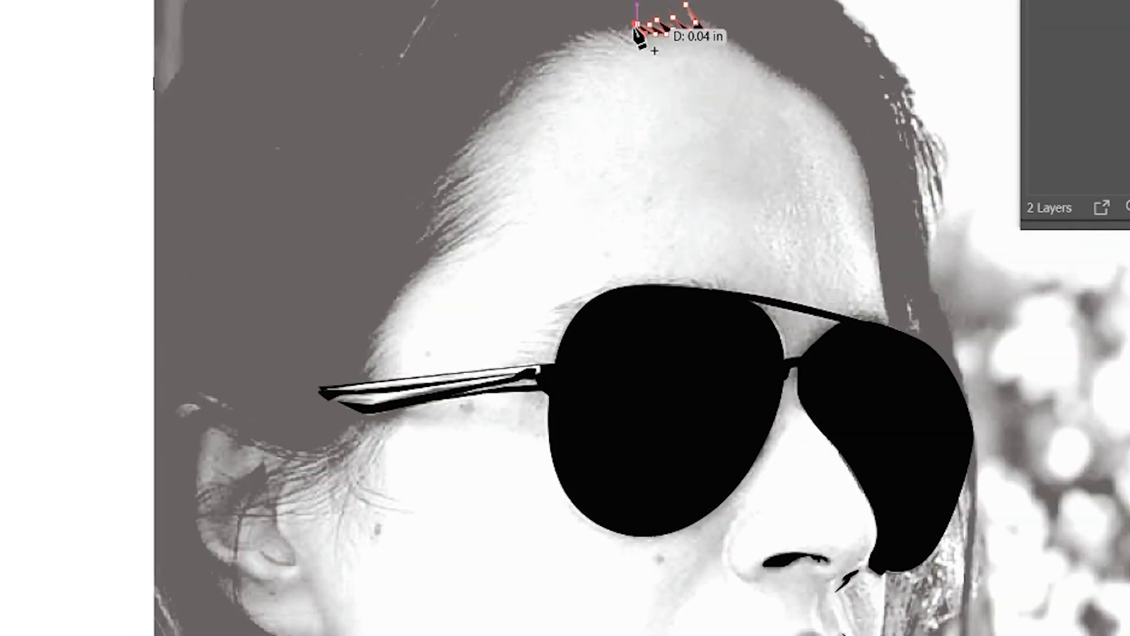
# - Continue the zigzag hairline along the upper forehead, following the short strands toward the temple side
pyautogui.click(578, 44)
pyautogui.click(554, 44)
pyautogui.click(566, 50)
pyautogui.click(541, 51)
pyautogui.click(558, 59)
pyautogui.click(528, 59)
pyautogui.click(549, 68)
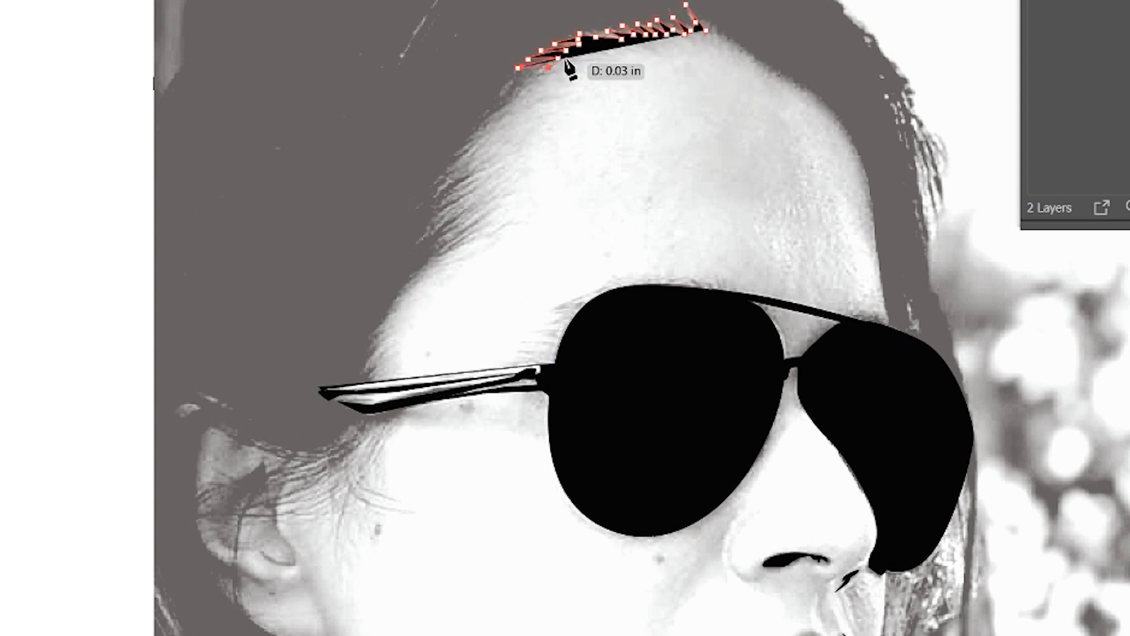
pyautogui.click(541, 77)
# - Extend the jagged hairline down the side of the forehead with spikes matching the hair strands
pyautogui.click(473, 122)
pyautogui.click(487, 135)
pyautogui.click(461, 146)
pyautogui.click(479, 152)
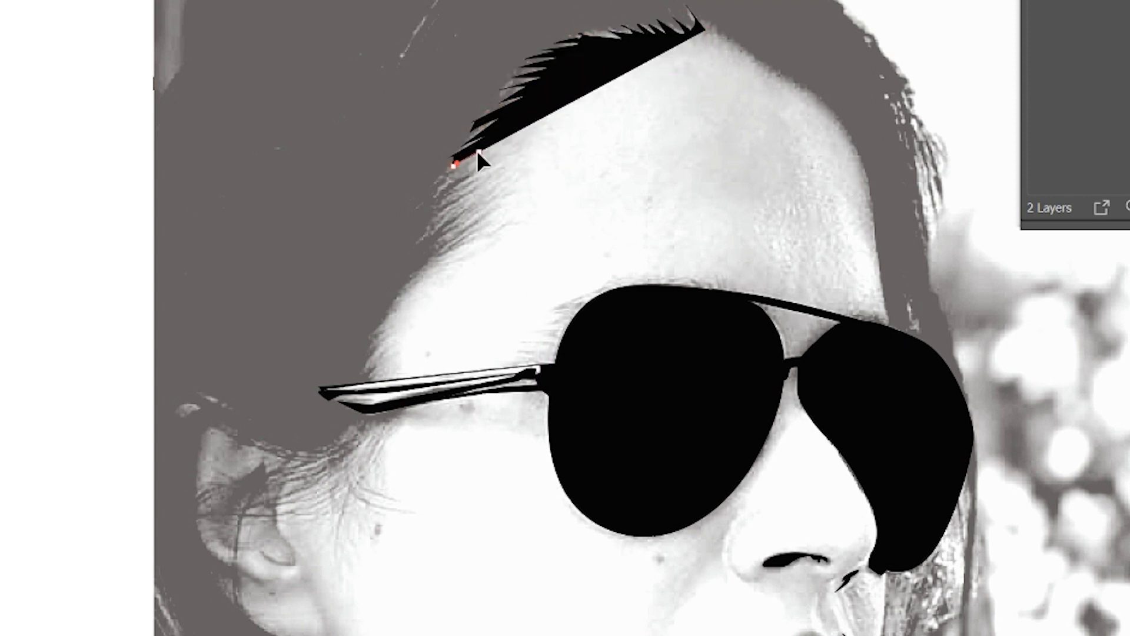
pyautogui.click(450, 158)
pyautogui.click(477, 163)
pyautogui.click(433, 188)
pyautogui.click(435, 208)
# - Add longer spikes to the hair path where the wispy strands reach toward the brow area
pyautogui.click(467, 193)
pyautogui.click(449, 209)
pyautogui.click(425, 230)
pyautogui.click(418, 246)
pyautogui.click(462, 210)
pyautogui.click(432, 243)
pyautogui.click(469, 217)
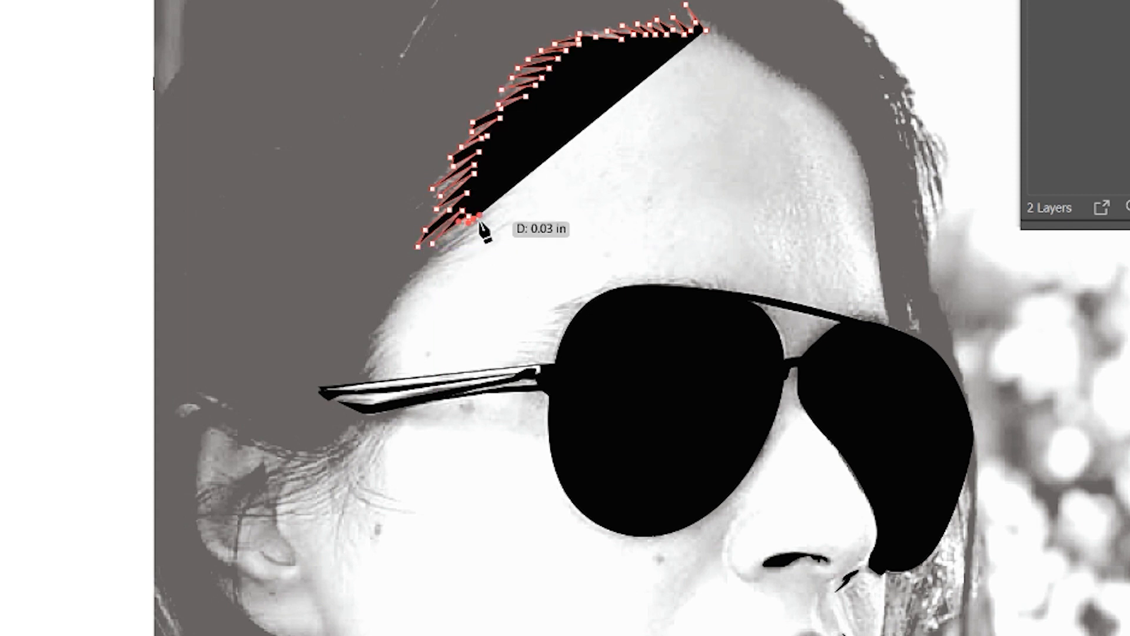
pyautogui.click(487, 216)
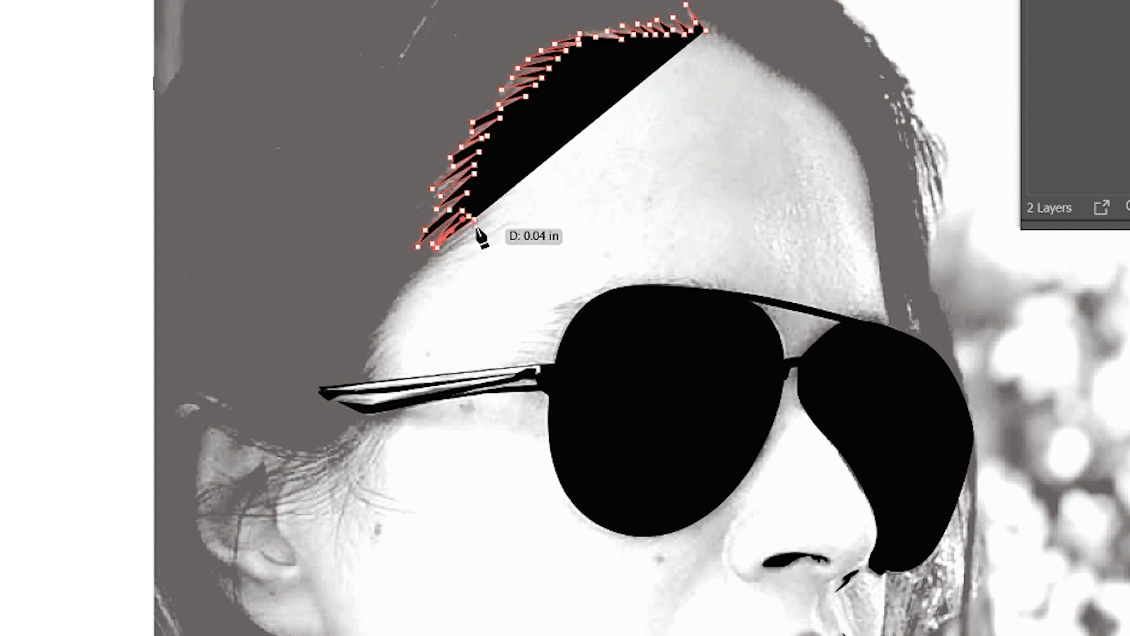
# - Carry the hair path down the temple to the sunglasses' arm, adding small spikes just above it
pyautogui.click(415, 270)
pyautogui.click(371, 333)
pyautogui.click(383, 334)
pyautogui.click(365, 343)
pyautogui.click(375, 355)
pyautogui.click(365, 355)
pyautogui.click(373, 369)
pyautogui.click(360, 371)
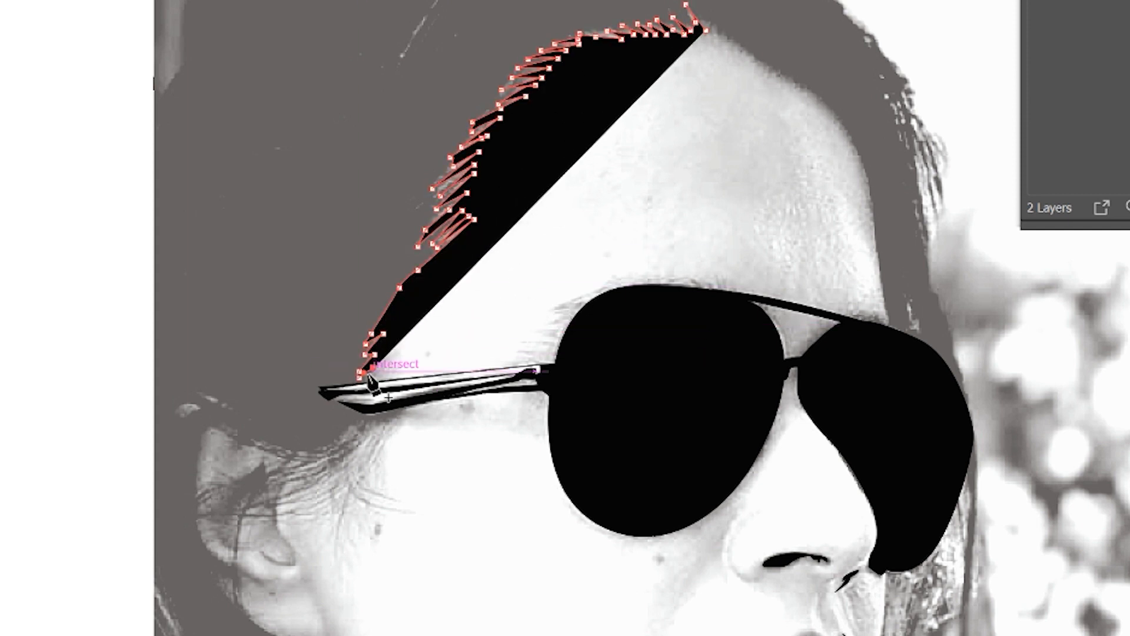
# - Route the hair path around the tip of the temple arm and along its underside
pyautogui.moveTo(399, 402); pyautogui.dragTo(554, 359)
pyautogui.click(483, 346)
pyautogui.click(501, 361)
pyautogui.click(513, 370)
pyautogui.click(524, 372)
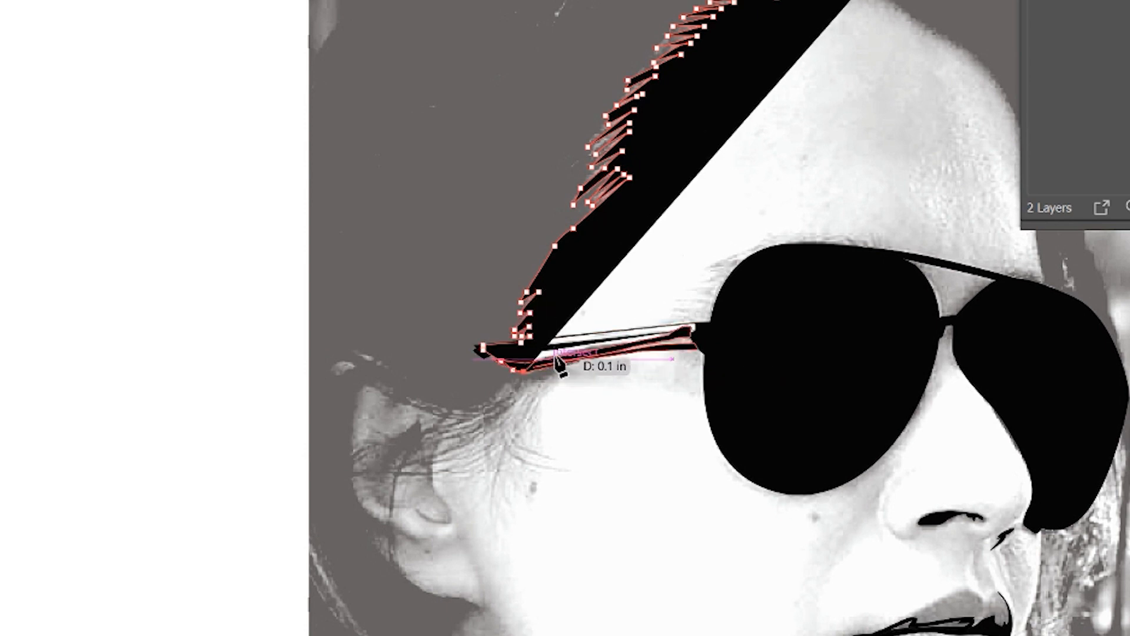
# - Trace the jagged hair edge below the temple arm and follow its curve toward the top of the ear
pyautogui.click(557, 363)
pyautogui.click(553, 370)
pyautogui.click(544, 379)
pyautogui.click(524, 382)
pyautogui.click(521, 388)
pyautogui.click(507, 389)
pyautogui.click(493, 401)
pyautogui.click(465, 412)
pyautogui.click(436, 413)
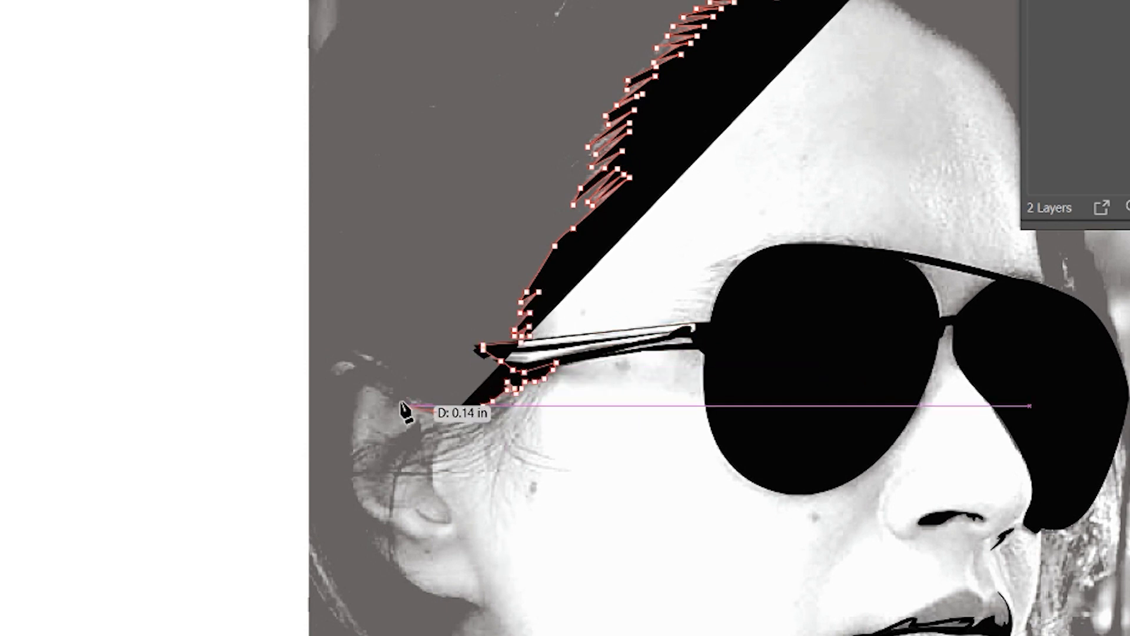
# - Follow the outer contour of the ear with the hair path, from its top down around the lobe
pyautogui.click(396, 399)
pyautogui.click(356, 391)
pyautogui.moveTo(367, 465); pyautogui.dragTo(365, 382)
pyautogui.click(366, 429)
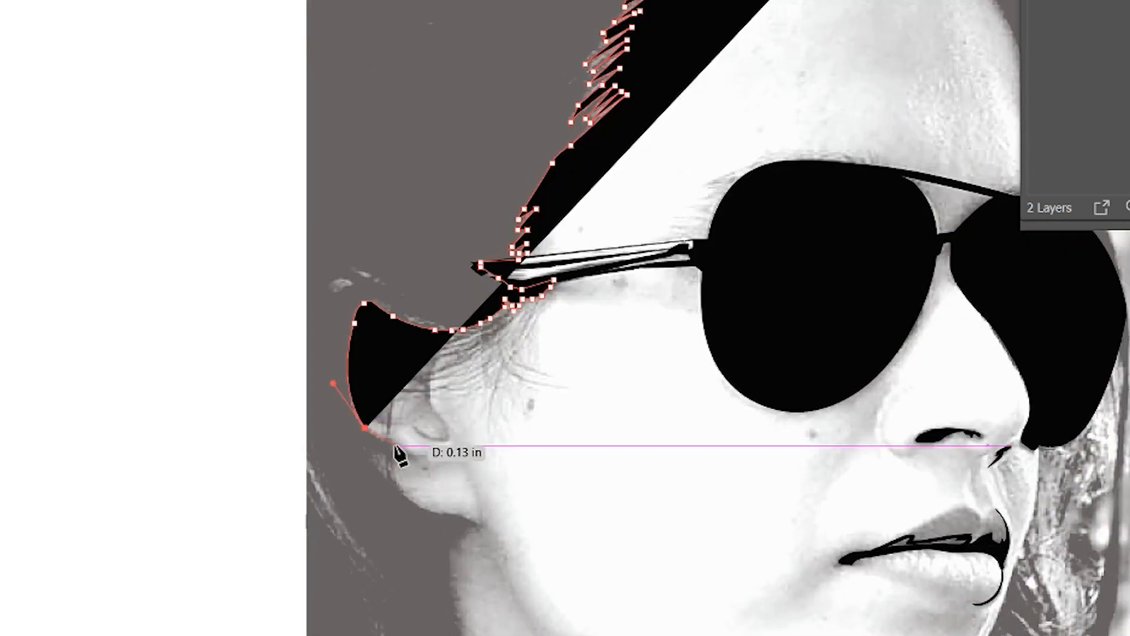
pyautogui.click(394, 446)
pyautogui.moveTo(399, 456)
pyautogui.mouseDown()
pyautogui.moveTo(387, 457)
pyautogui.moveTo(388, 476)
pyautogui.mouseUp()
pyautogui.click(429, 508)
pyautogui.click(476, 524)
# - Trace the hair edge from below the earlobe around the jaw corner and down the side of the neck
pyautogui.moveTo(515, 456); pyautogui.dragTo(502, 375)
pyautogui.click(458, 448)
pyautogui.click(447, 451)
pyautogui.click(443, 456)
pyautogui.moveTo(461, 483); pyautogui.dragTo(420, 179)
pyautogui.click(421, 333)
pyautogui.click(429, 365)
pyautogui.moveTo(430, 389); pyautogui.dragTo(423, 400)
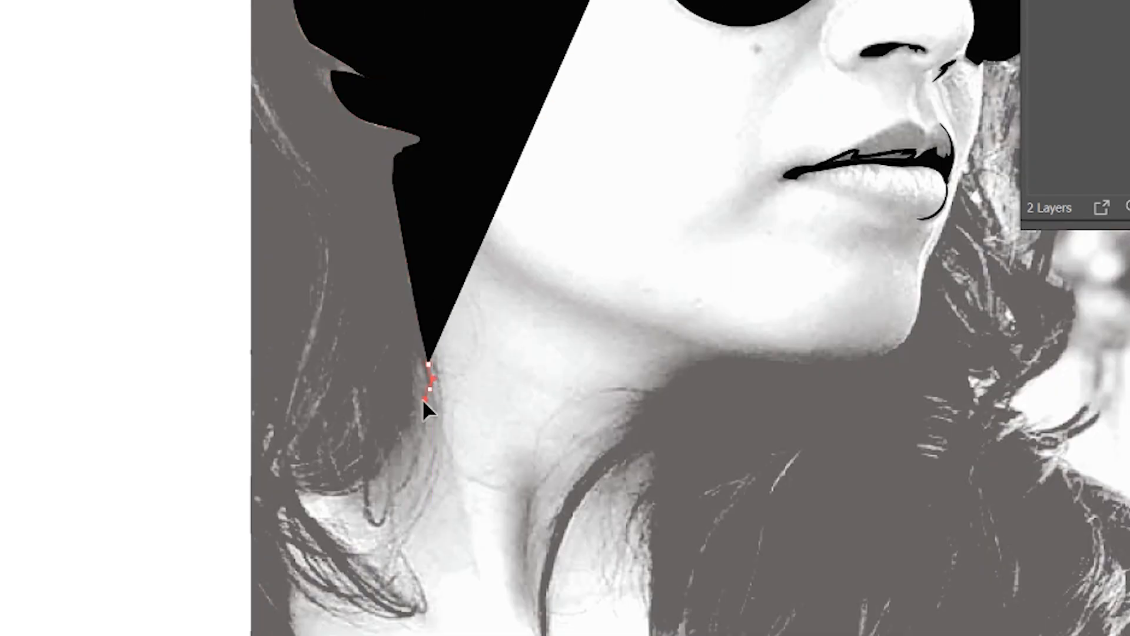
# - Follow the hair's inner edge down the neck and around its curved lower end above the shoulder
pyautogui.click(419, 359)
pyautogui.click(416, 376)
pyautogui.click(416, 407)
pyautogui.click(407, 430)
pyautogui.click(383, 466)
pyautogui.click(376, 475)
pyautogui.click(363, 485)
pyautogui.click(339, 496)
pyautogui.click(315, 492)
pyautogui.click(302, 489)
pyautogui.click(297, 484)
pyautogui.moveTo(299, 497); pyautogui.dragTo(291, 352)
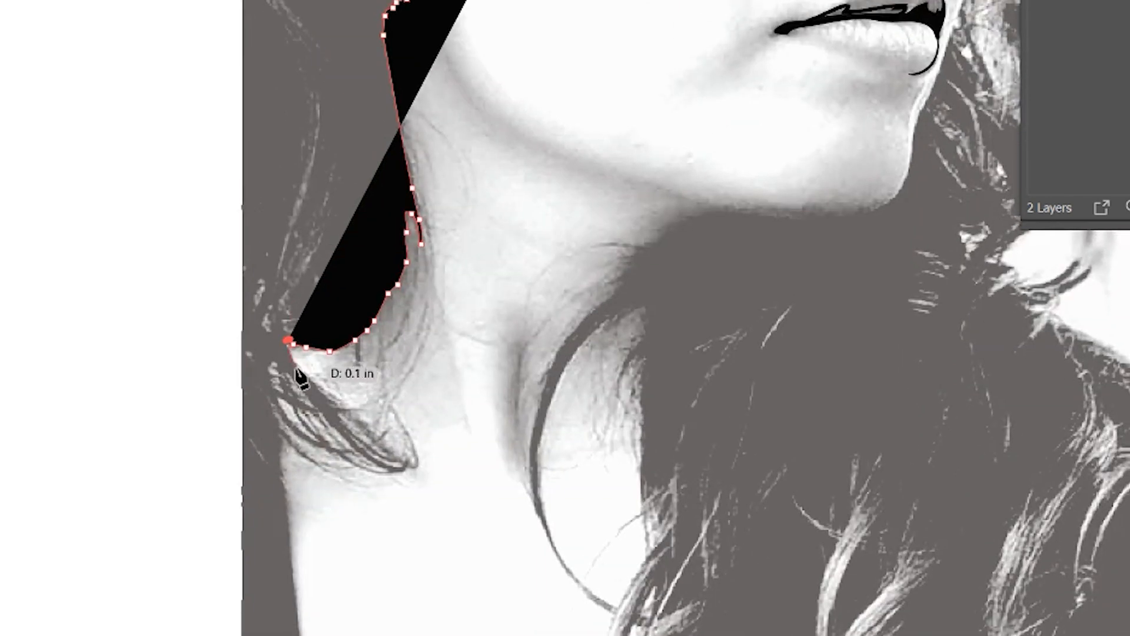
# - Trace the pointed hair lock lying on the shoulder, out to its tip and back to the main hair mass
pyautogui.click(404, 465)
pyautogui.click(411, 458)
pyautogui.click(402, 471)
pyautogui.moveTo(322, 417); pyautogui.dragTo(270, 383)
pyautogui.click(271, 360)
pyautogui.click(281, 438)
# - Extend the hair path down the shoulder edge to the photo's bottom border and around its lower corner
pyautogui.moveTo(293, 451); pyautogui.dragTo(428, 275)
pyautogui.click(449, 549)
pyautogui.moveTo(558, 482); pyautogui.dragTo(664, 222)
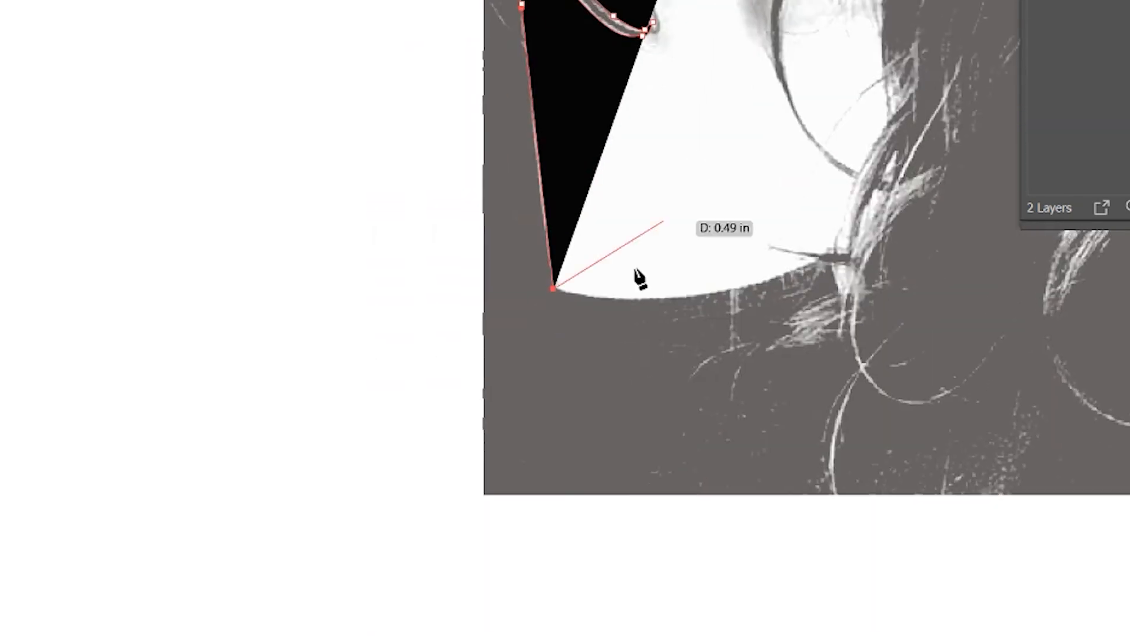
pyautogui.click(551, 494)
pyautogui.click(413, 499)
pyautogui.moveTo(420, 263); pyautogui.dragTo(376, 612)
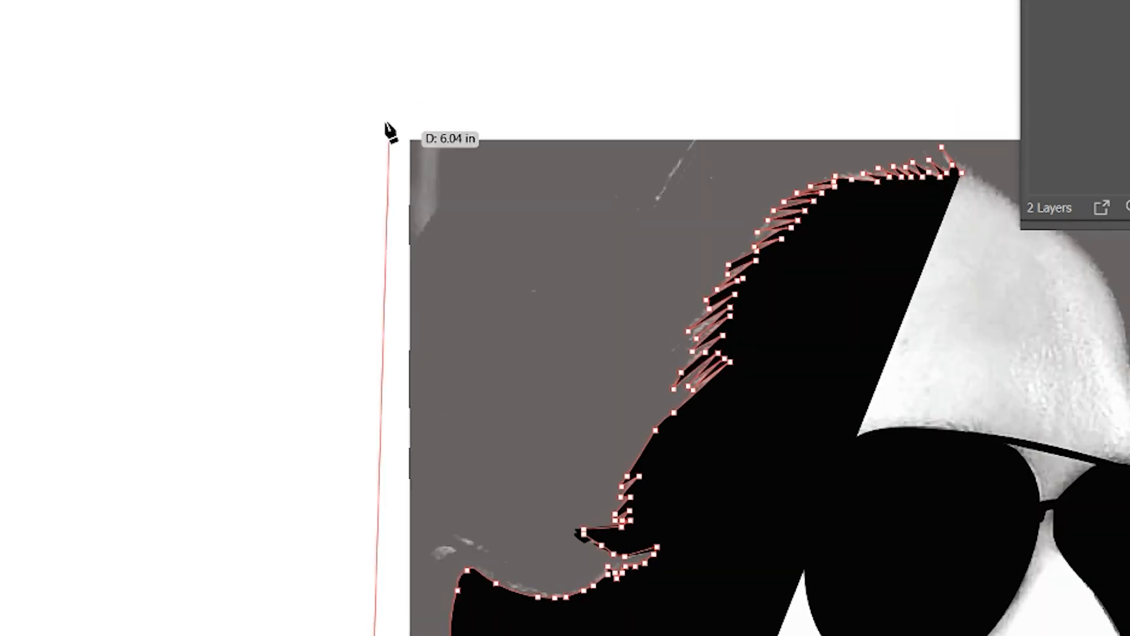
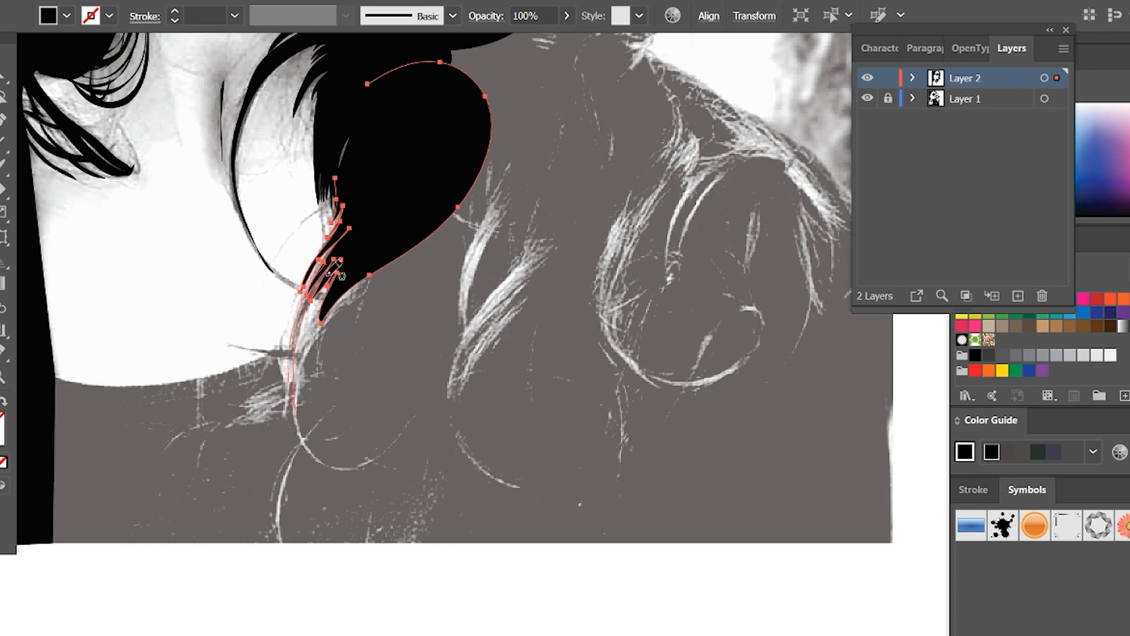
# - Draw the strands beside the neckline and the large hair mass over the far shoulder as black Pencil shapes
pyautogui.moveTo(360, 215); pyautogui.dragTo(291, 402)
pyautogui.moveTo(231, 343); pyautogui.dragTo(334, 338)
pyautogui.moveTo(376, 252)
pyautogui.mouseDown()
pyautogui.moveTo(340, 310)
pyautogui.moveTo(328, 459)
pyautogui.moveTo(433, 169)
pyautogui.mouseUp()
pyautogui.moveTo(580, 416); pyautogui.dragTo(500, 548)
pyautogui.moveTo(518, 131)
pyautogui.mouseDown()
pyautogui.moveTo(759, 312)
pyautogui.moveTo(700, 517)
pyautogui.moveTo(497, 615)
pyautogui.moveTo(295, 219)
pyautogui.moveTo(515, 133)
pyautogui.mouseUp()
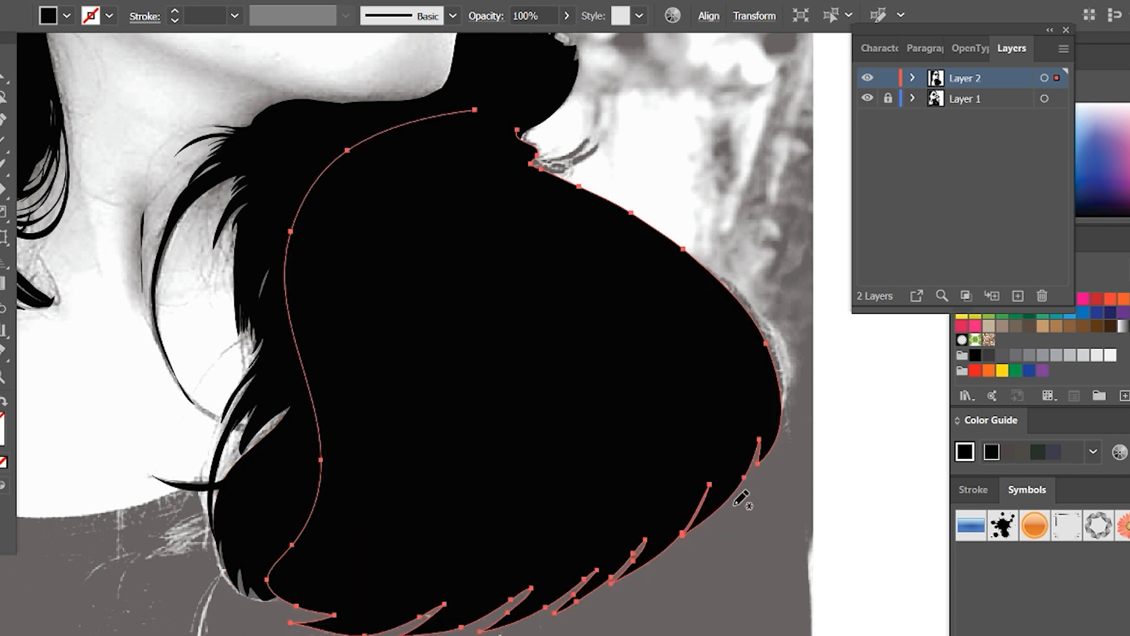
# - Draw black Pencil shapes for the remaining hair tips and the garment below the neckline, and deselect them
pyautogui.hotkey('ctrl', '-')
pyautogui.moveTo(459, 546)
pyautogui.mouseDown()
pyautogui.moveTo(674, 382)
pyautogui.moveTo(626, 356)
pyautogui.mouseUp()
pyautogui.moveTo(647, 484)
pyautogui.mouseDown()
pyautogui.moveTo(703, 441)
pyautogui.moveTo(726, 362)
pyautogui.moveTo(690, 374)
pyautogui.mouseUp()
pyautogui.moveTo(717, 289)
pyautogui.mouseDown()
pyautogui.moveTo(764, 345)
pyautogui.moveTo(683, 352)
pyautogui.moveTo(734, 555)
pyautogui.mouseUp()
pyautogui.moveTo(642, 394)
pyautogui.mouseDown()
pyautogui.moveTo(694, 540)
pyautogui.moveTo(708, 411)
pyautogui.moveTo(666, 269)
pyautogui.mouseUp()
pyautogui.moveTo(262, 324)
pyautogui.mouseDown()
pyautogui.moveTo(575, 414)
pyautogui.moveTo(244, 350)
pyautogui.mouseUp()
pyautogui.moveTo(611, 303); pyautogui.dragTo(587, 539)
pyautogui.press('v')
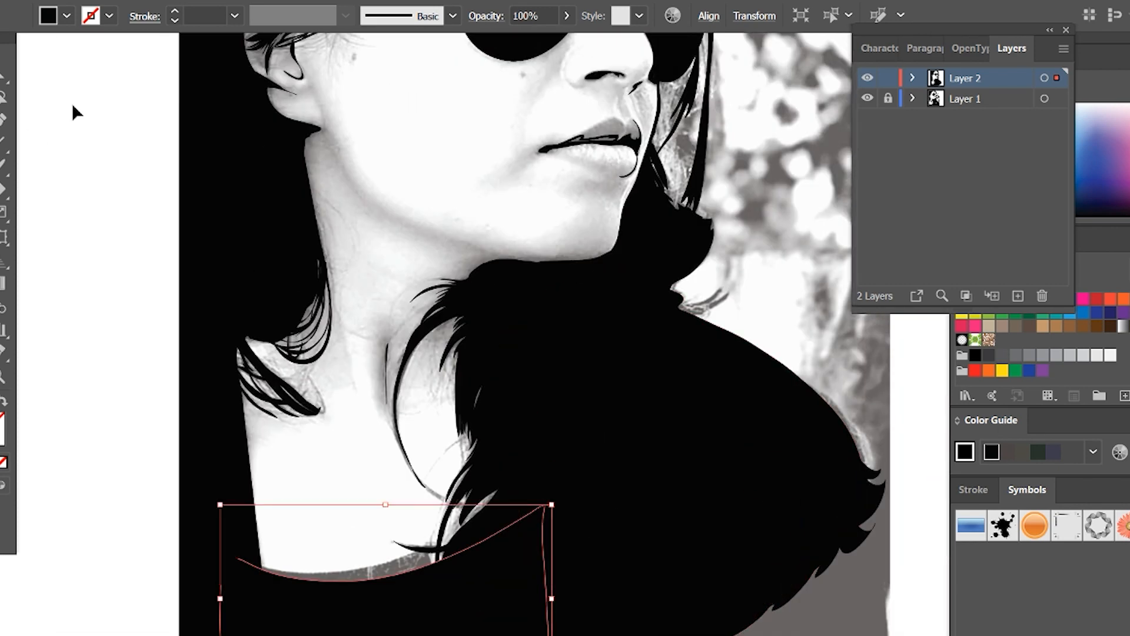
pyautogui.click(73, 110)
# - Reshape the garment's neckline curve by moving its anchor points and handles with the Direct Selection tool
pyautogui.press('a')
pyautogui.click(429, 568)
pyautogui.moveTo(340, 582); pyautogui.dragTo(340, 575)
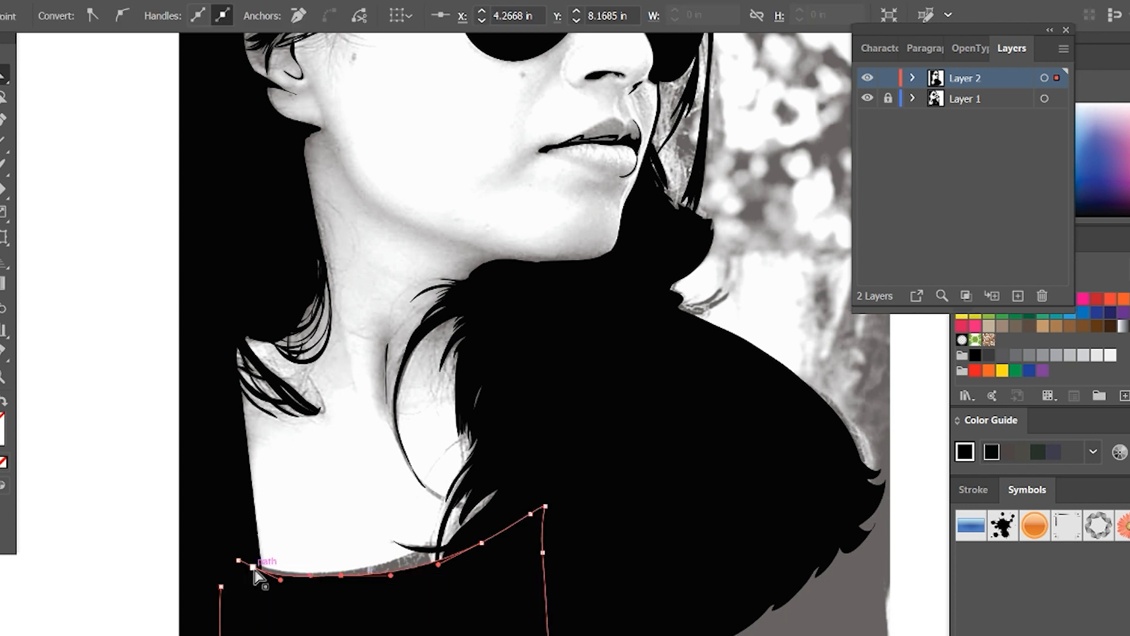
pyautogui.moveTo(253, 566); pyautogui.dragTo(248, 565)
pyautogui.moveTo(481, 543); pyautogui.dragTo(480, 523)
pyautogui.moveTo(388, 575); pyautogui.dragTo(338, 574)
pyautogui.click(832, 586)
pyautogui.moveTo(832, 585); pyautogui.dragTo(755, 473)
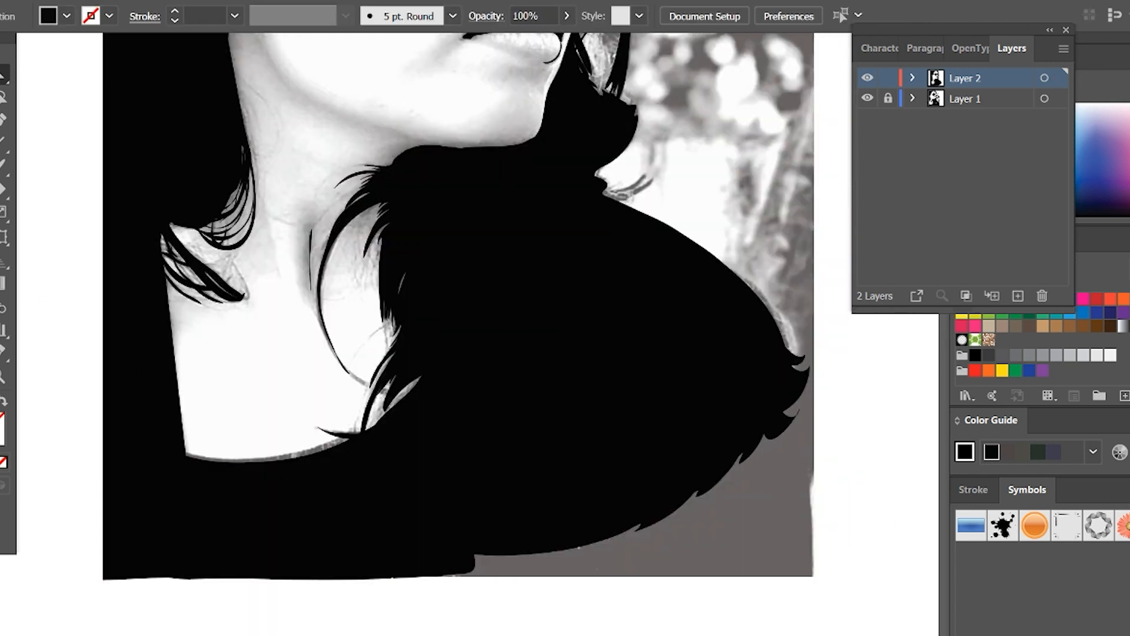
pyautogui.click(219, 592)
pyautogui.click(813, 576)
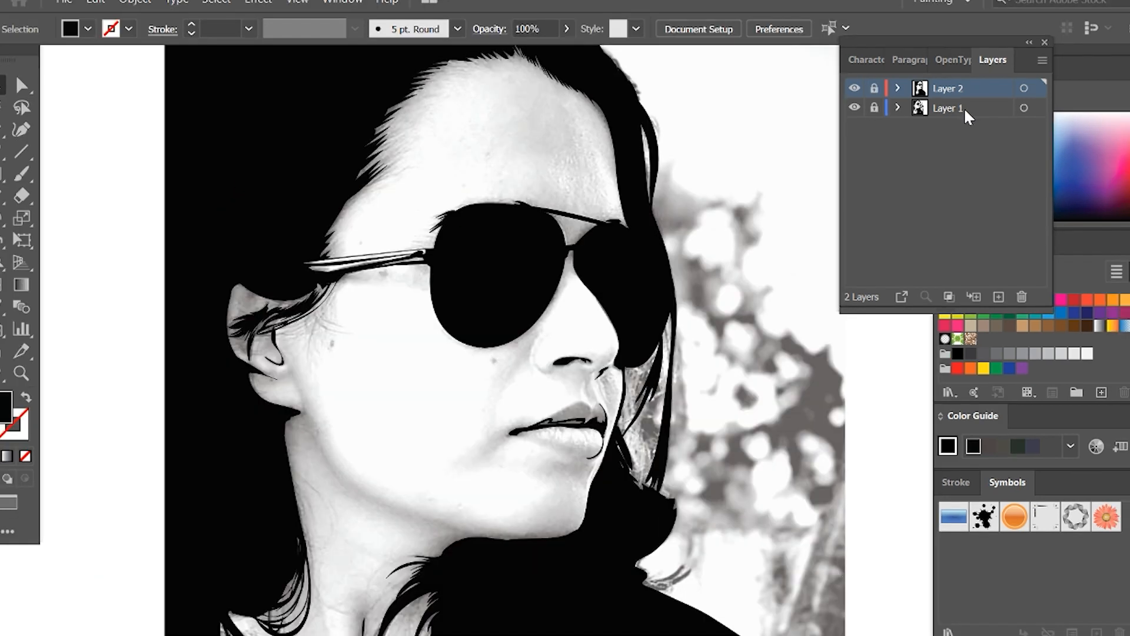
# - Add a new layer directly above Layer 1, and make Layer 2 active
pyautogui.click(965, 111)
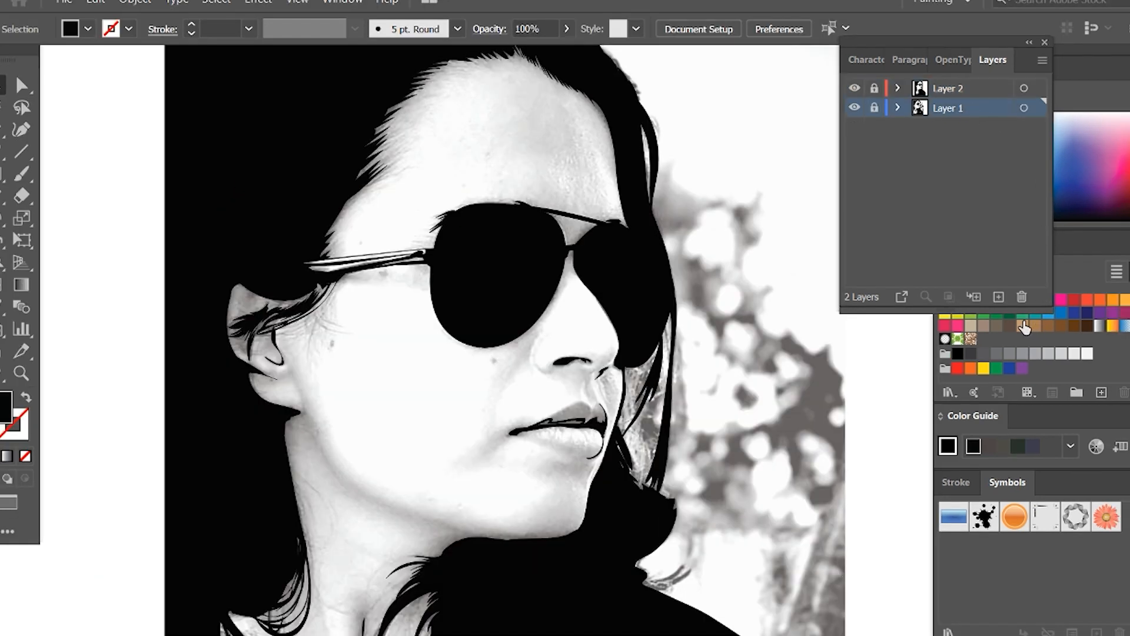
pyautogui.click(997, 297)
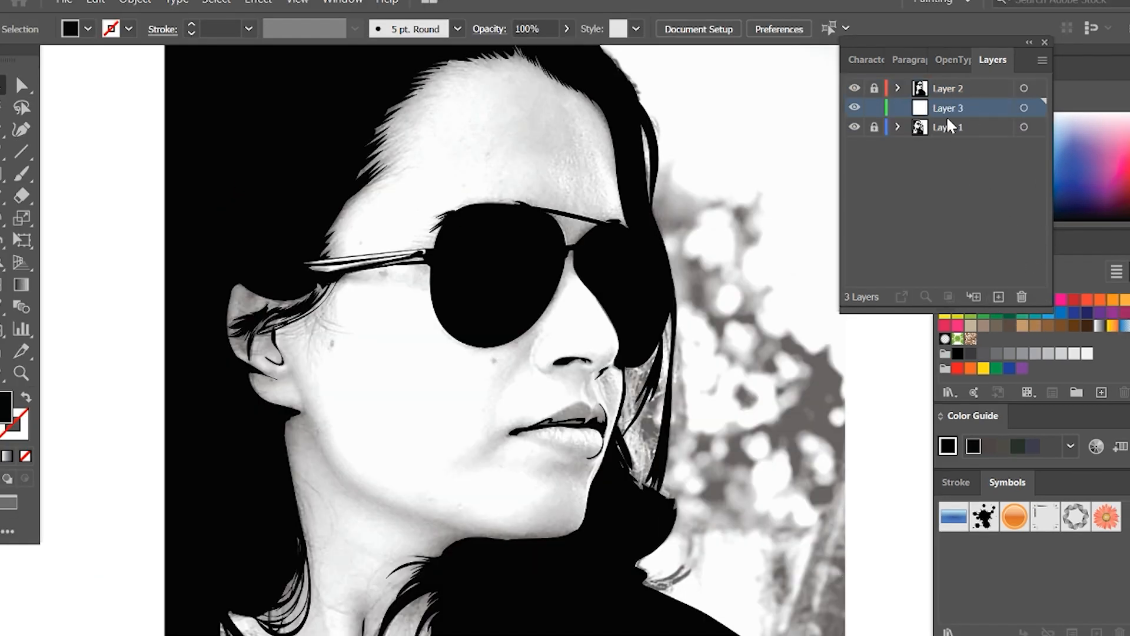
pyautogui.click(949, 86)
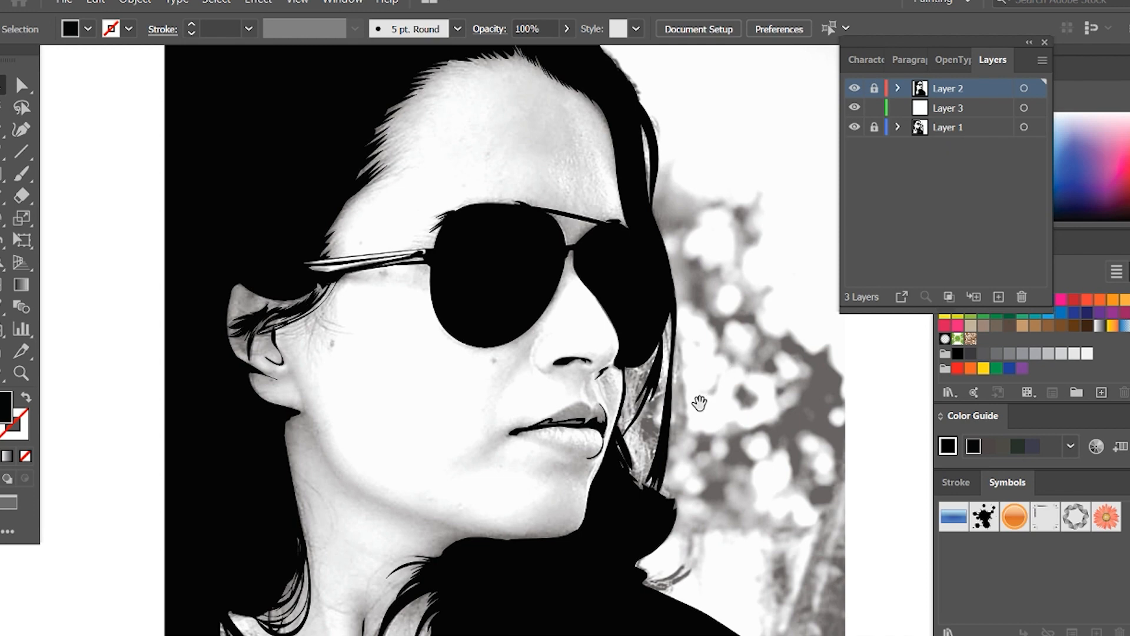
pyautogui.moveTo(688, 463); pyautogui.dragTo(674, 410)
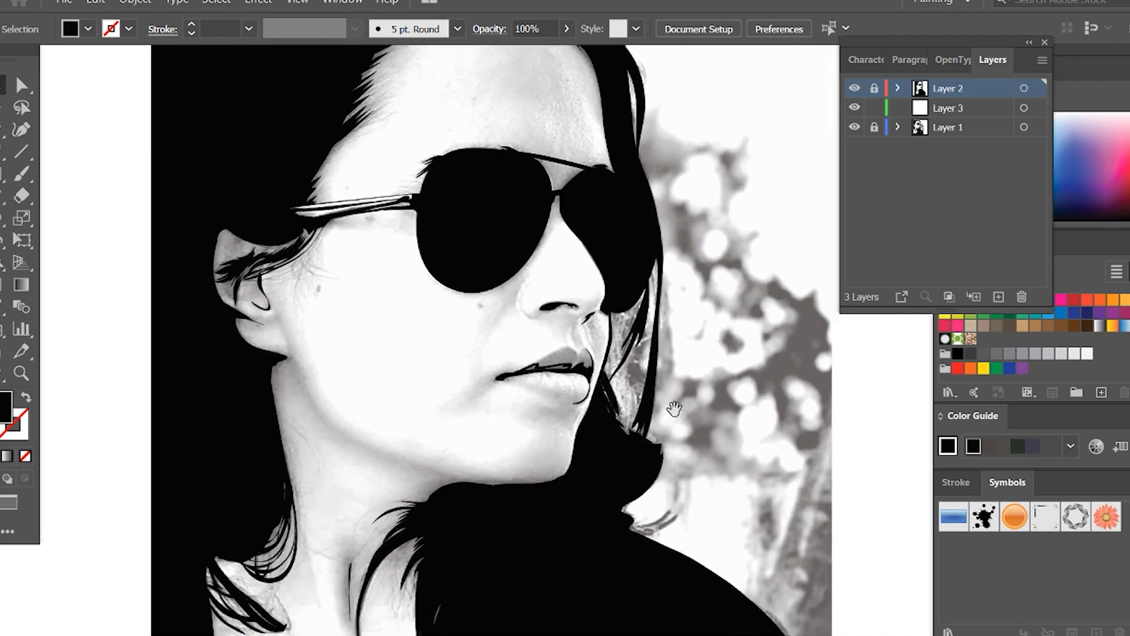
# - Try to set the fill to a dark warm grey close to #383130 in the Color Picker
pyautogui.doubleClick(6, 415)
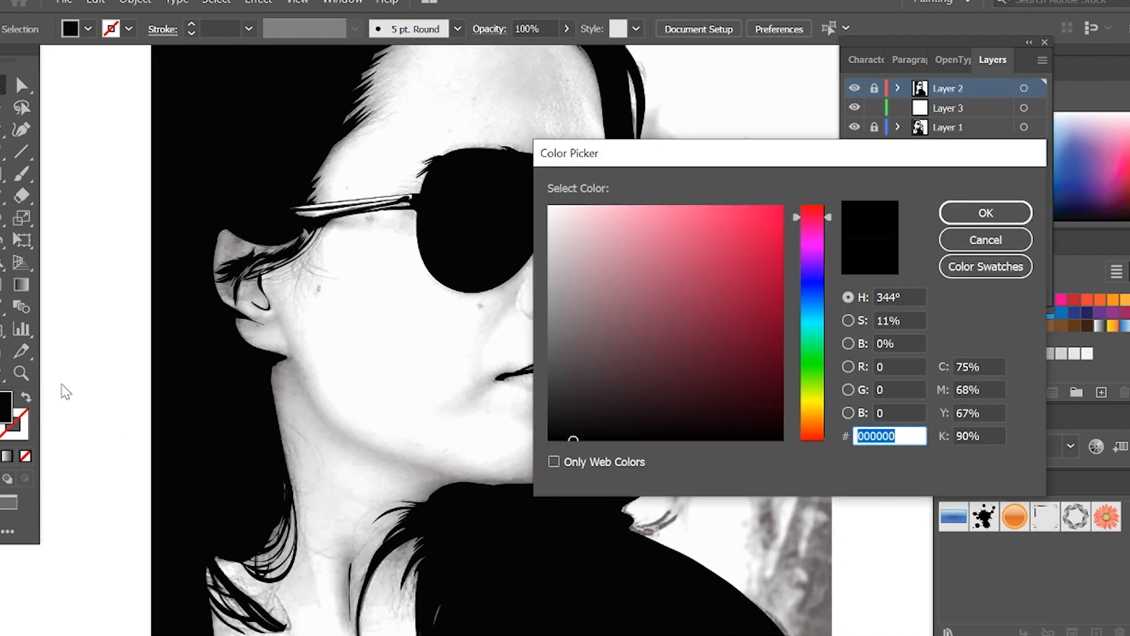
pyautogui.moveTo(740, 165); pyautogui.dragTo(813, 156)
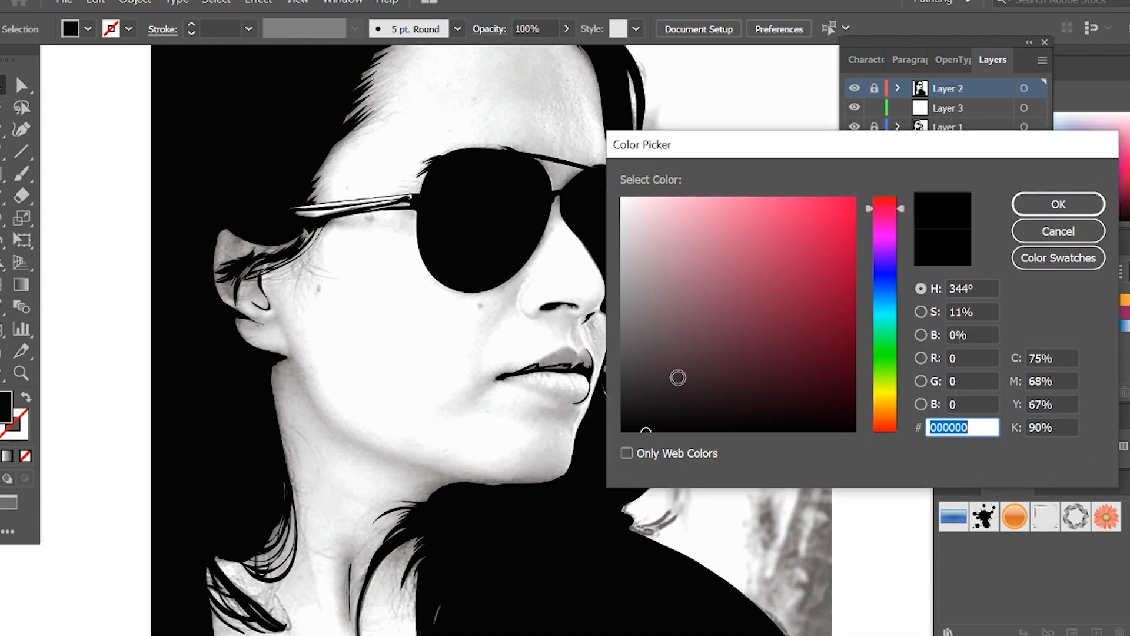
pyautogui.moveTo(645, 431)
pyautogui.mouseDown()
pyautogui.moveTo(641, 361)
pyautogui.moveTo(652, 380)
pyautogui.mouseUp()
pyautogui.click(889, 429)
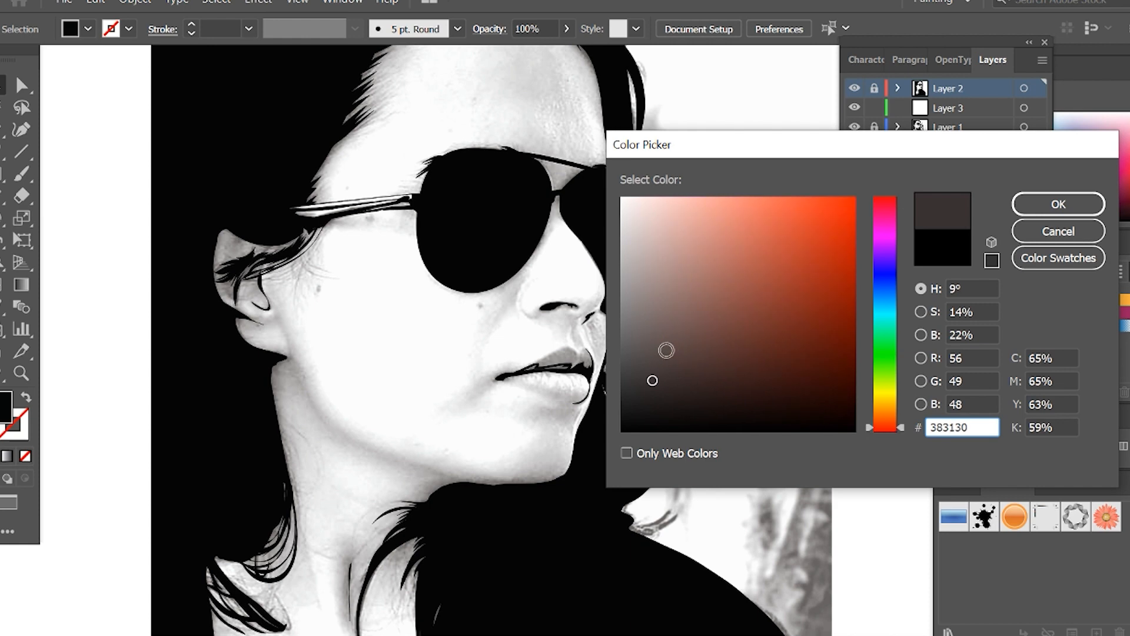
pyautogui.click(655, 374)
pyautogui.click(1071, 203)
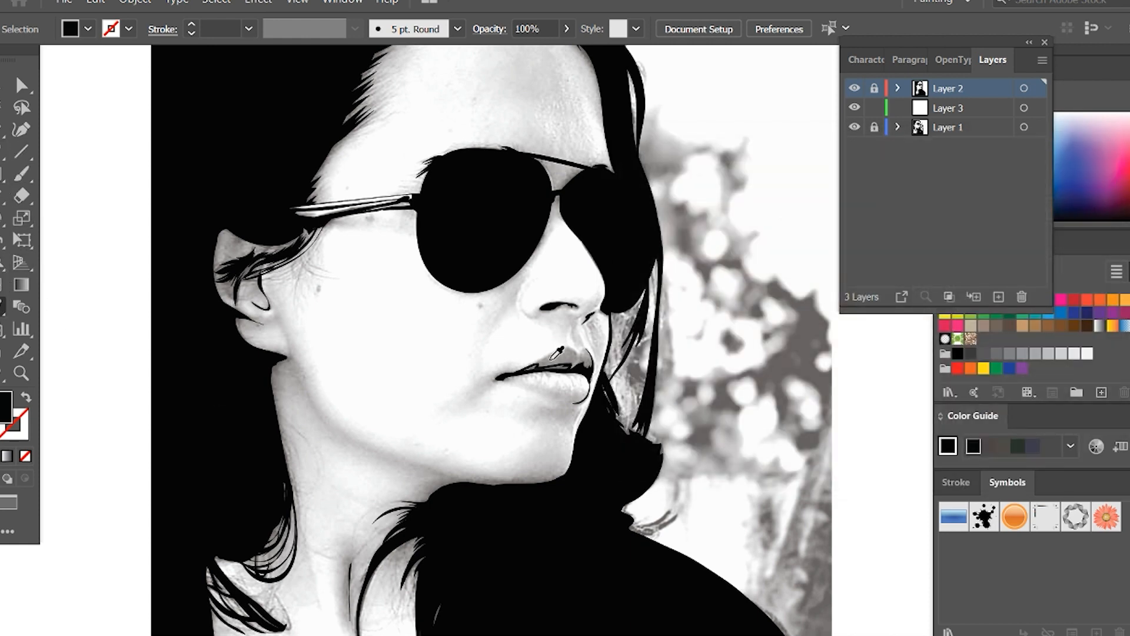
# - Sample the upper lip's grey, #5F6060, as the fill colour with the Eyedropper, and activate the Pencil tool
pyautogui.click(565, 346)
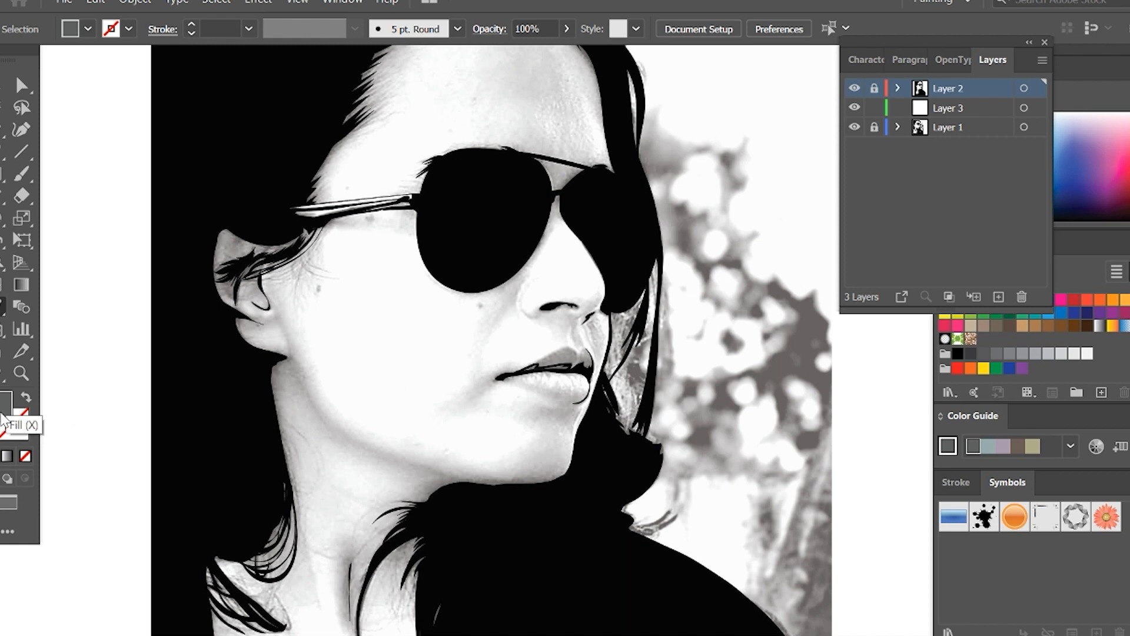
pyautogui.doubleClick(3, 415)
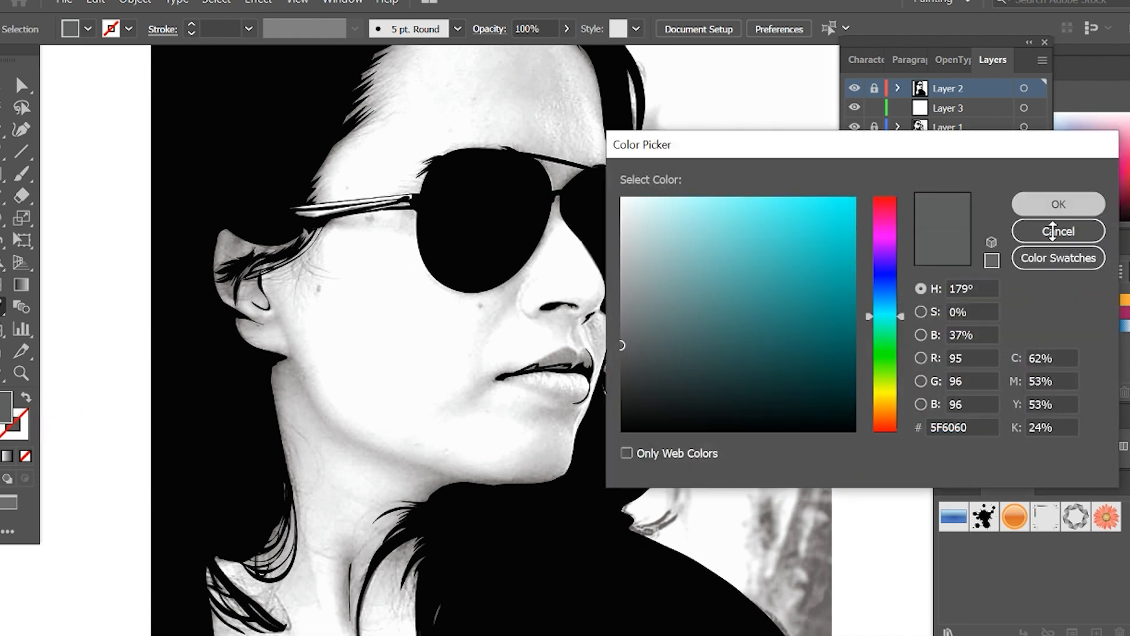
pyautogui.click(1049, 229)
pyautogui.press('n')
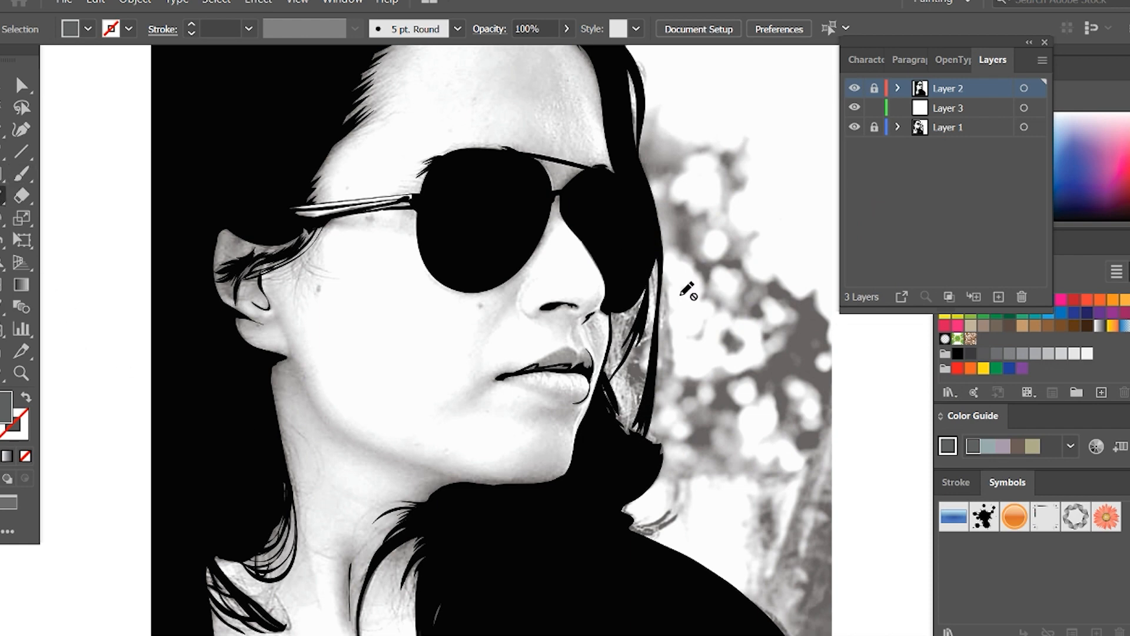
pyautogui.hotkey('ctrl', '=')
pyautogui.hotkey('ctrl', '=')
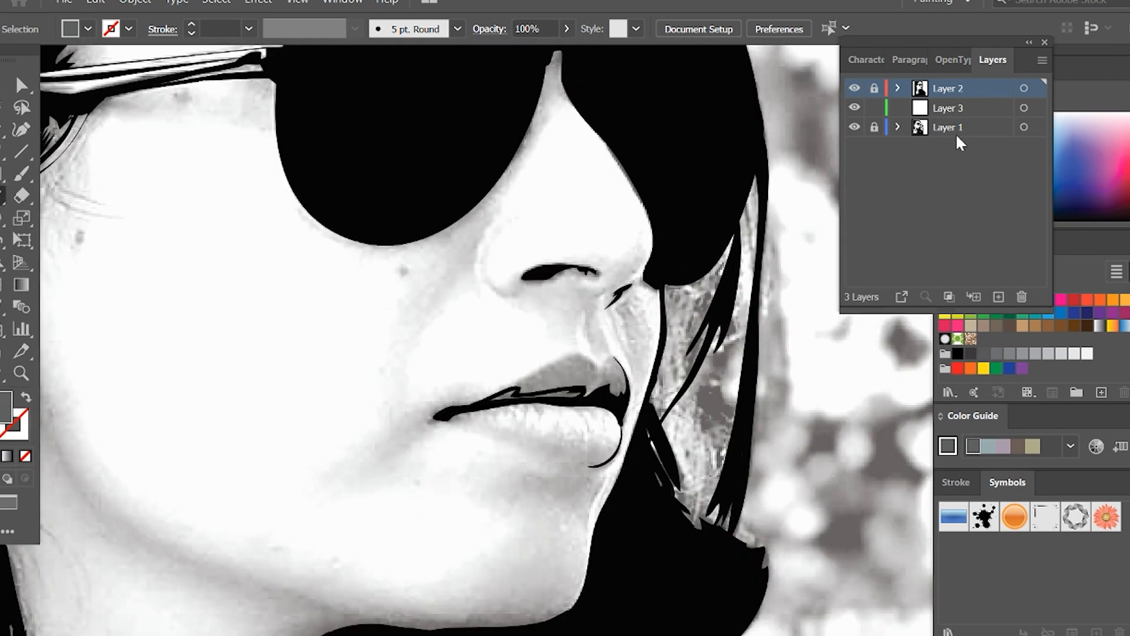
# - Make Layer 3 active and draw closed grey Pencil shapes over both halves of the upper lip
pyautogui.click(964, 110)
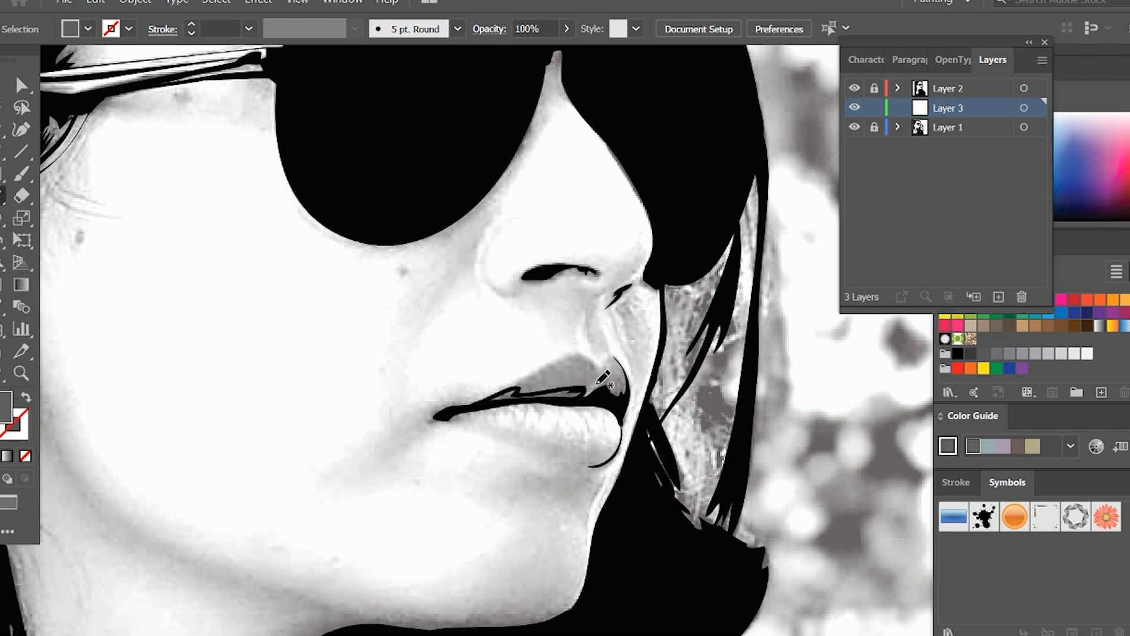
pyautogui.moveTo(588, 393); pyautogui.dragTo(595, 369)
pyautogui.moveTo(500, 392)
pyautogui.mouseDown()
pyautogui.moveTo(457, 411)
pyautogui.moveTo(590, 393)
pyautogui.mouseUp()
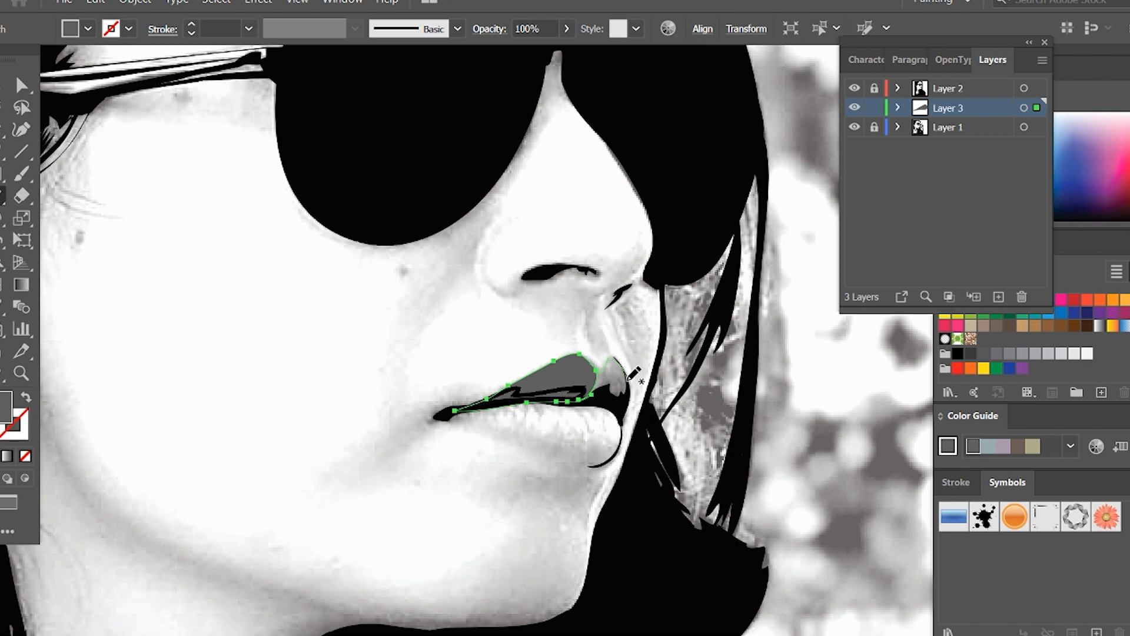
pyautogui.moveTo(622, 405)
pyautogui.mouseDown()
pyautogui.moveTo(598, 403)
pyautogui.moveTo(614, 359)
pyautogui.mouseUp()
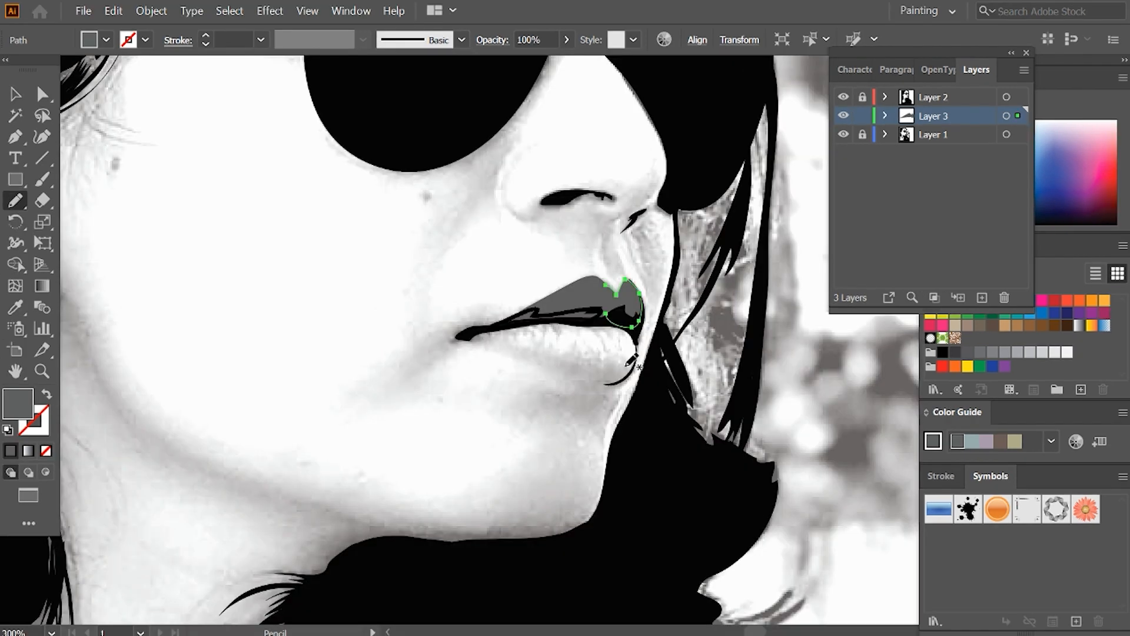
# - Draw grey shadow shapes for the philtrum crease above the lip and the lower curve of the nostril wing
pyautogui.moveTo(637, 361)
pyautogui.mouseDown()
pyautogui.moveTo(595, 371)
pyautogui.moveTo(491, 340)
pyautogui.moveTo(455, 342)
pyautogui.moveTo(605, 383)
pyautogui.moveTo(630, 372)
pyautogui.moveTo(574, 447)
pyautogui.mouseUp()
pyautogui.hotkey('ctrl', 'shift', 'a')
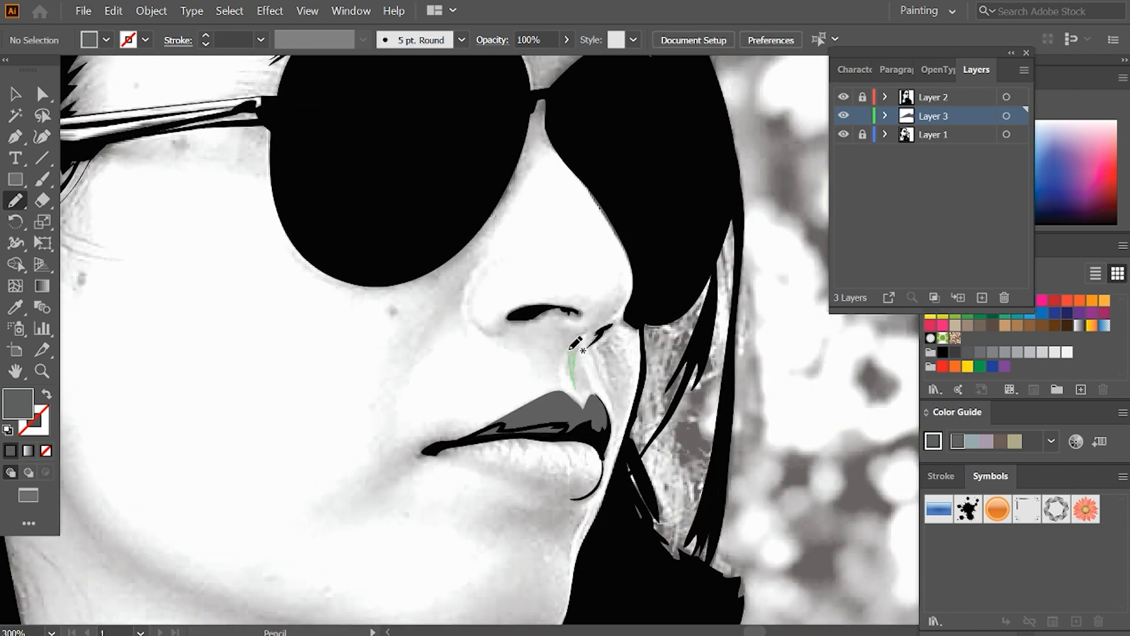
pyautogui.moveTo(570, 350); pyautogui.dragTo(572, 347)
pyautogui.moveTo(469, 303); pyautogui.dragTo(508, 320)
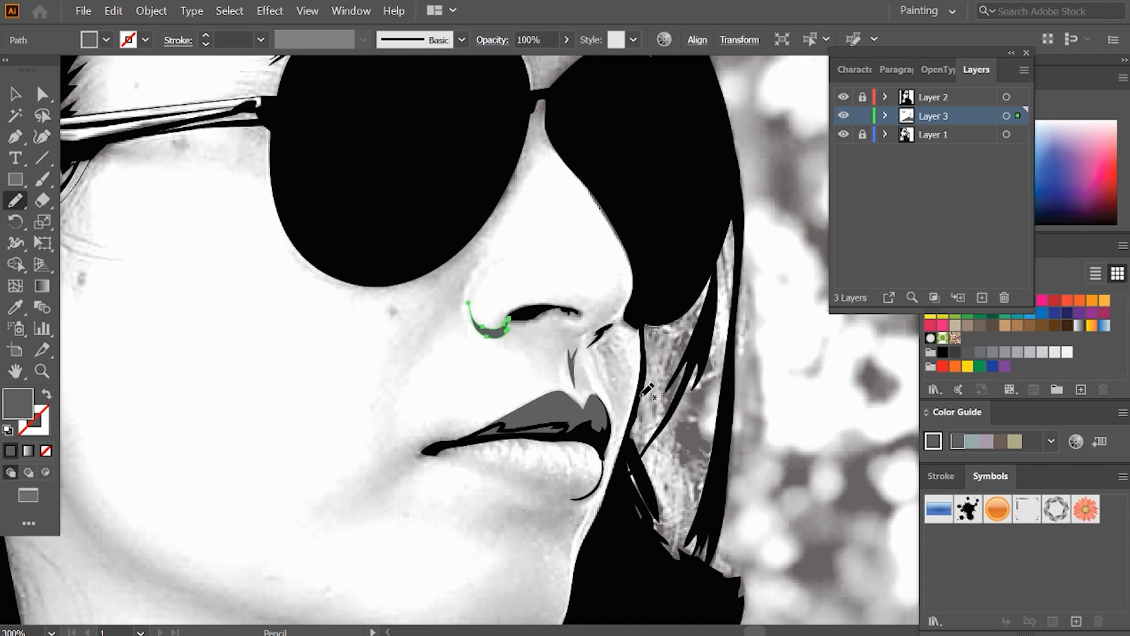
# - Select all the grey shading shapes, lighten their fill to a mid grey, deselect them and reactivate the Pencil tool
pyautogui.press('v')
pyautogui.hotkey('ctrl', 'a')
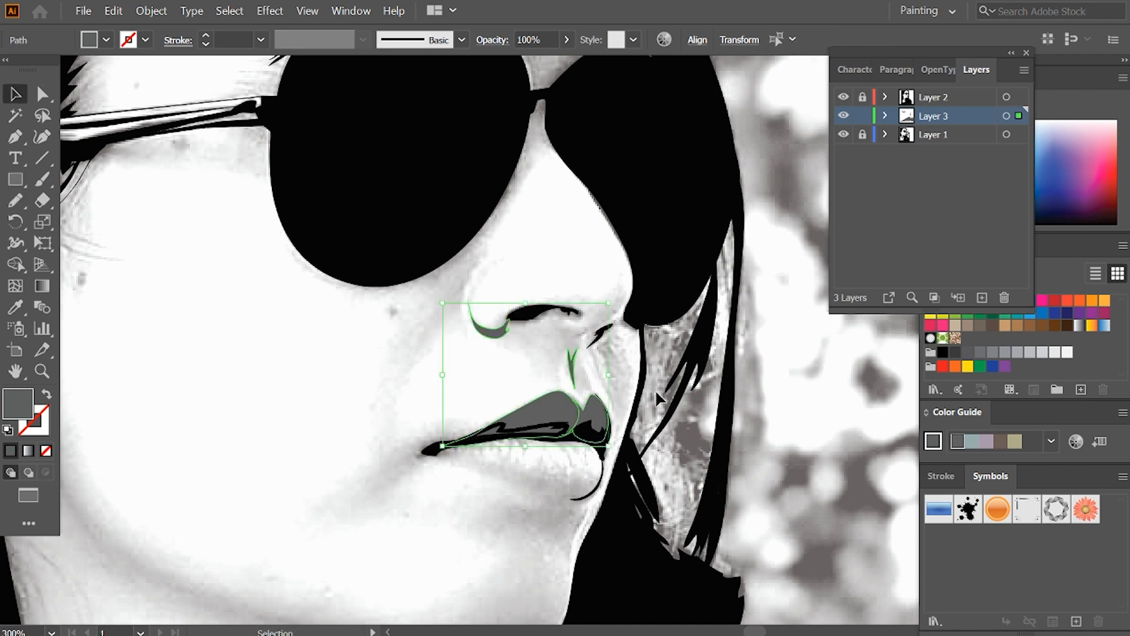
pyautogui.doubleClick(27, 407)
pyautogui.press('Return')
pyautogui.click(768, 419)
pyautogui.press('n')
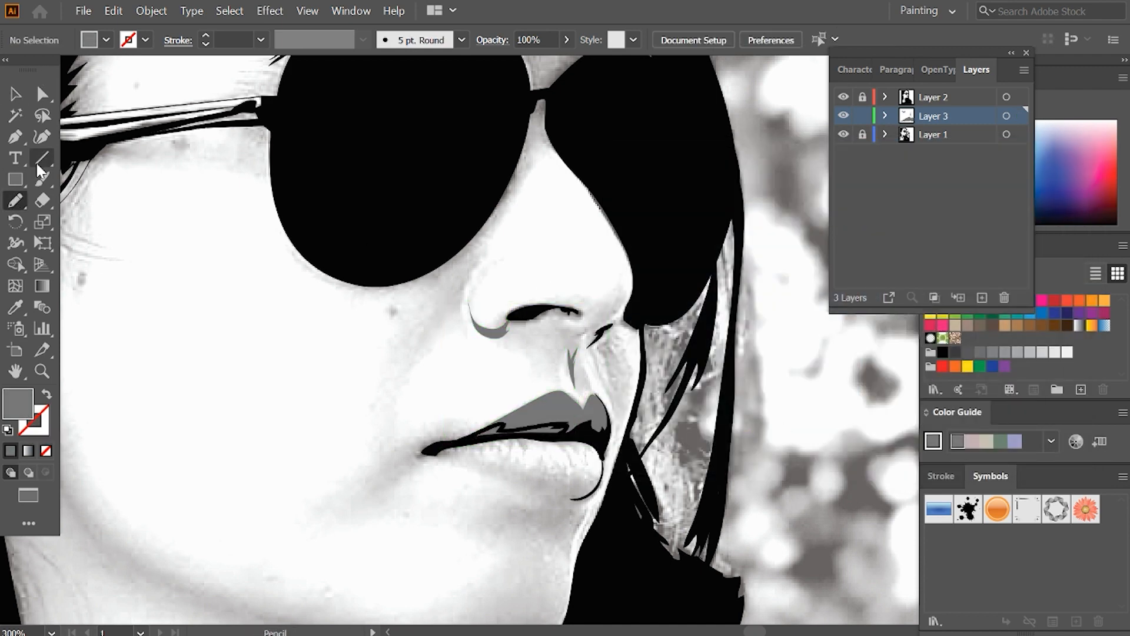
pyautogui.moveTo(619, 406); pyautogui.dragTo(623, 371)
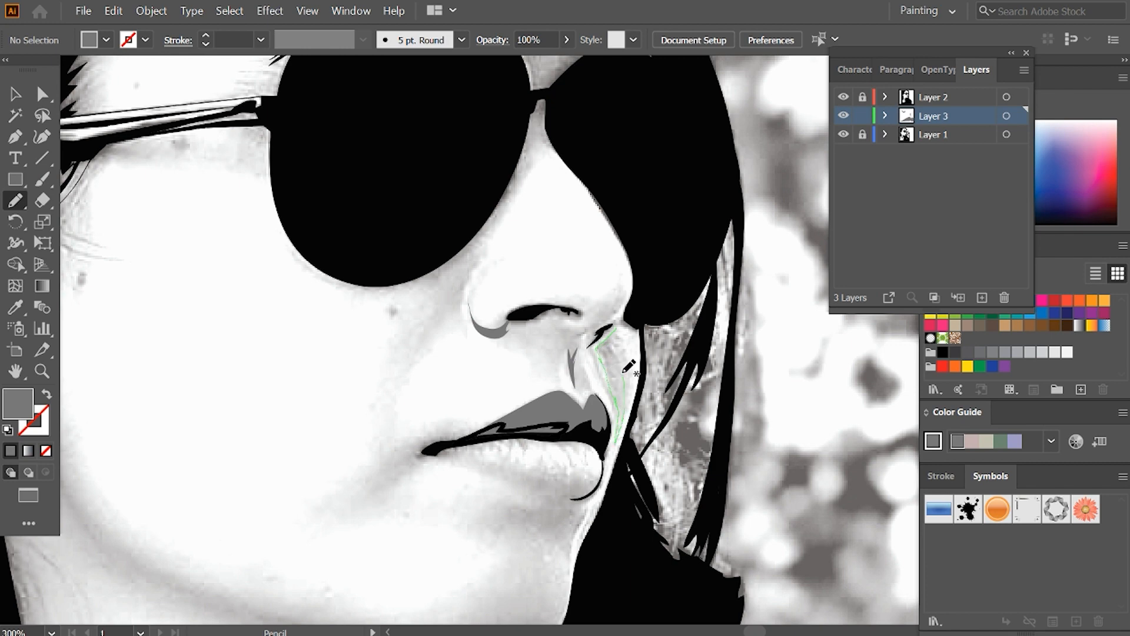
pyautogui.moveTo(622, 328); pyautogui.dragTo(618, 329)
pyautogui.moveTo(686, 429)
pyautogui.mouseDown()
pyautogui.moveTo(674, 481)
pyautogui.moveTo(687, 484)
pyautogui.mouseUp()
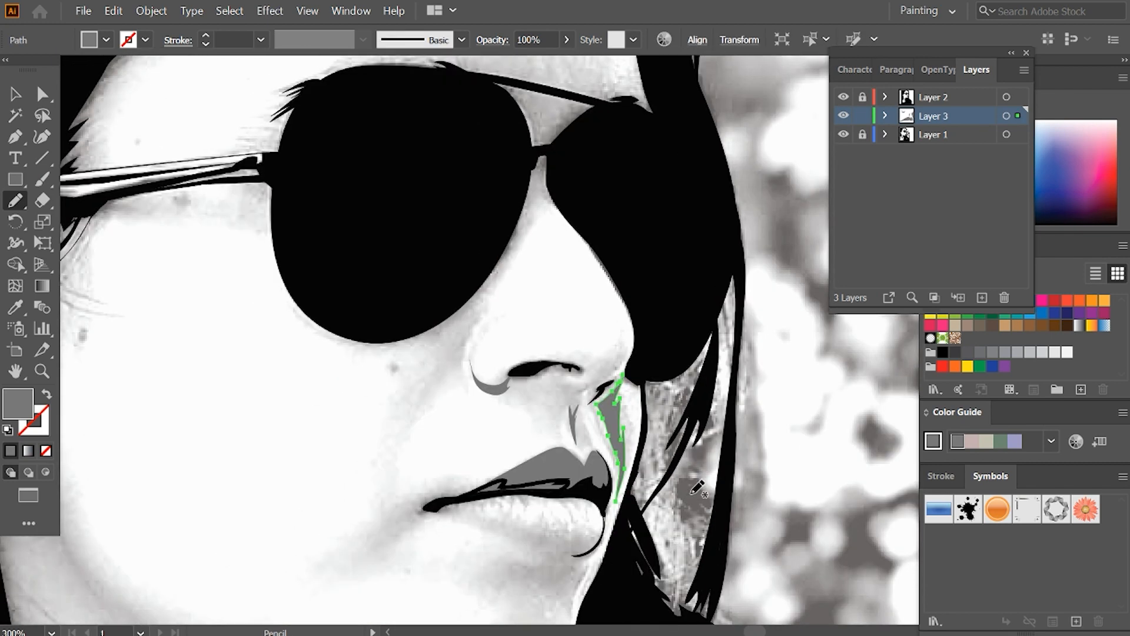
pyautogui.hotkey('ctrl', 'z')
# - Draw a narrow grey shadow shape around the edge of the black nostril
pyautogui.scroll(1, 647, 349)
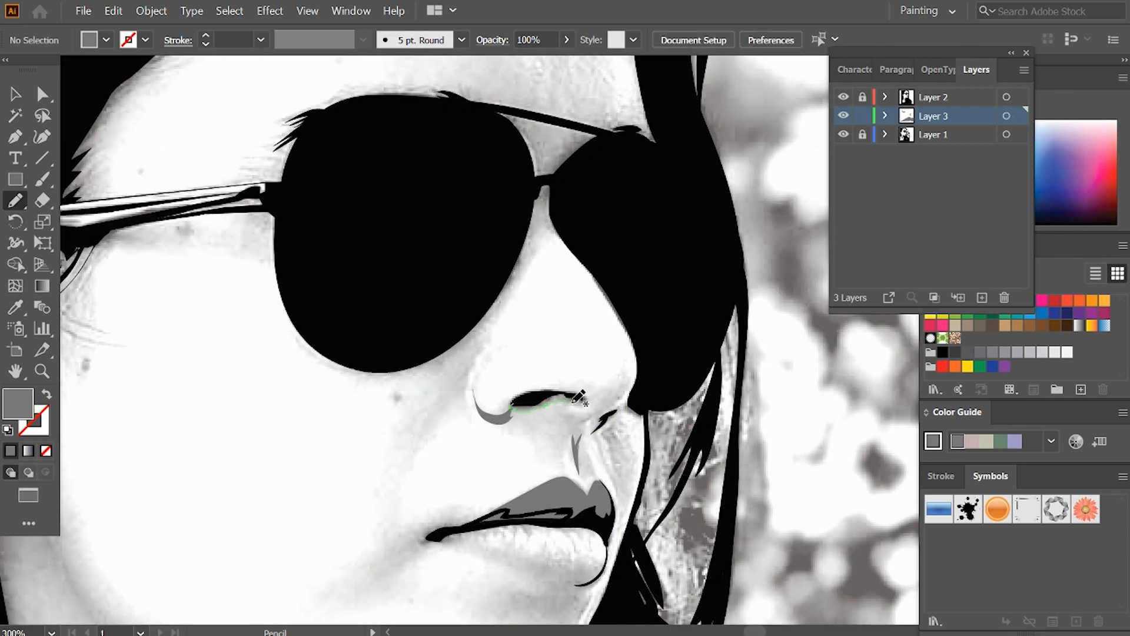
pyautogui.moveTo(546, 384); pyautogui.dragTo(545, 386)
pyautogui.scroll(3, 539, 330)
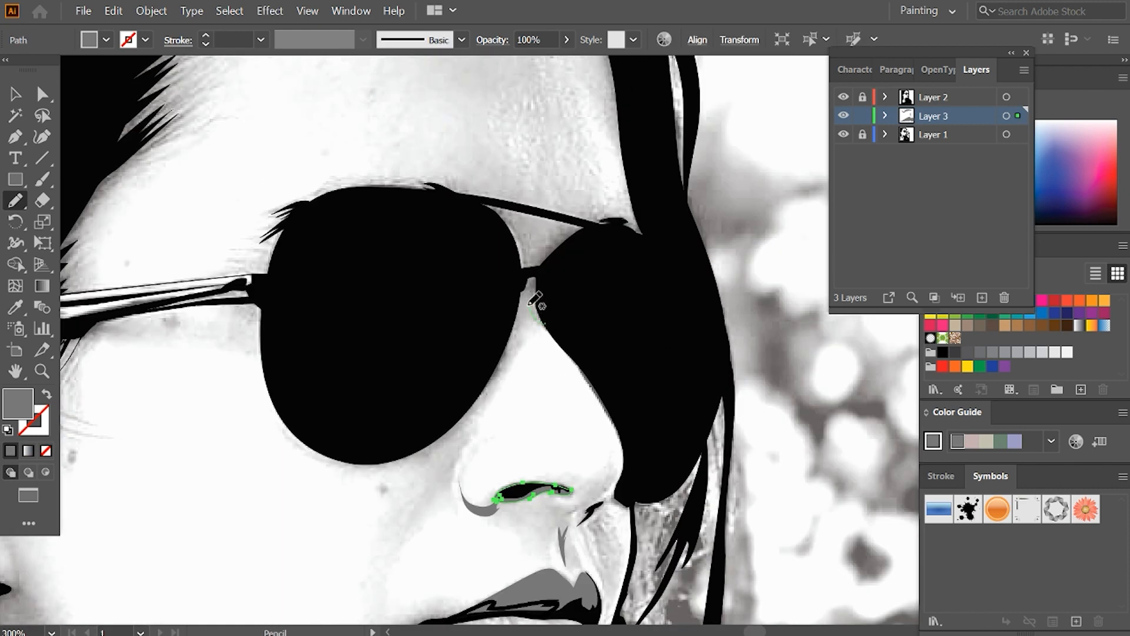
pyautogui.moveTo(454, 483)
pyautogui.mouseDown()
pyautogui.moveTo(388, 451)
pyautogui.moveTo(546, 320)
pyautogui.mouseUp()
pyautogui.moveTo(542, 446); pyautogui.dragTo(639, 411)
pyautogui.hotkey('ctrl', 'z')
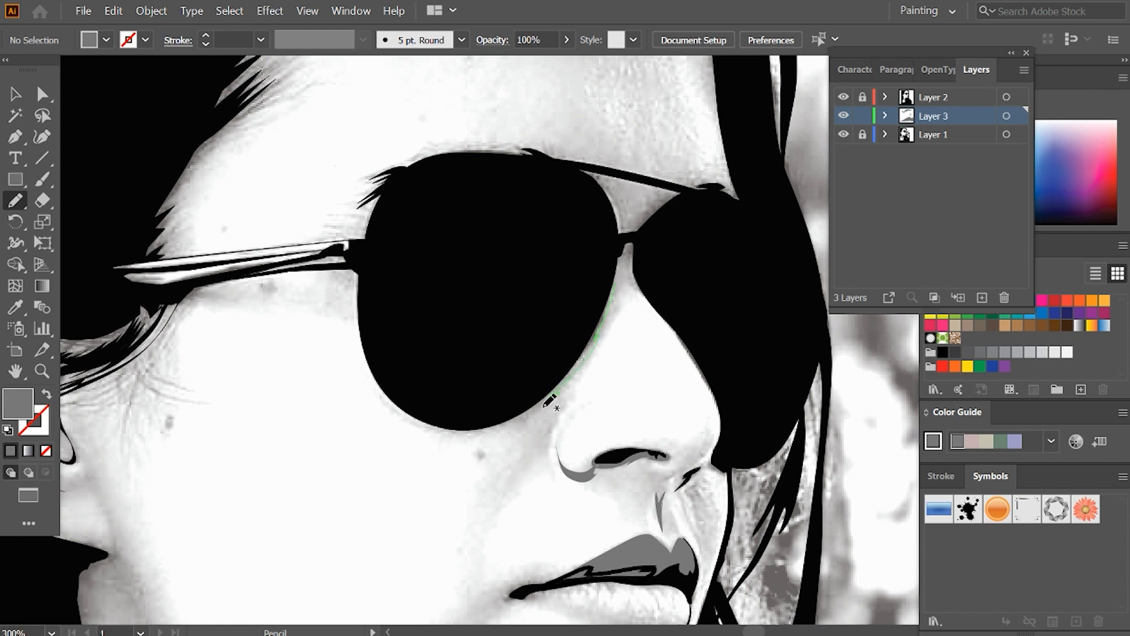
# - Draw grey shadows along the near lens's lower rim, beside the nose bridge and along the nostril wing's crease
pyautogui.moveTo(545, 405); pyautogui.dragTo(497, 420)
pyautogui.moveTo(646, 248); pyautogui.dragTo(630, 252)
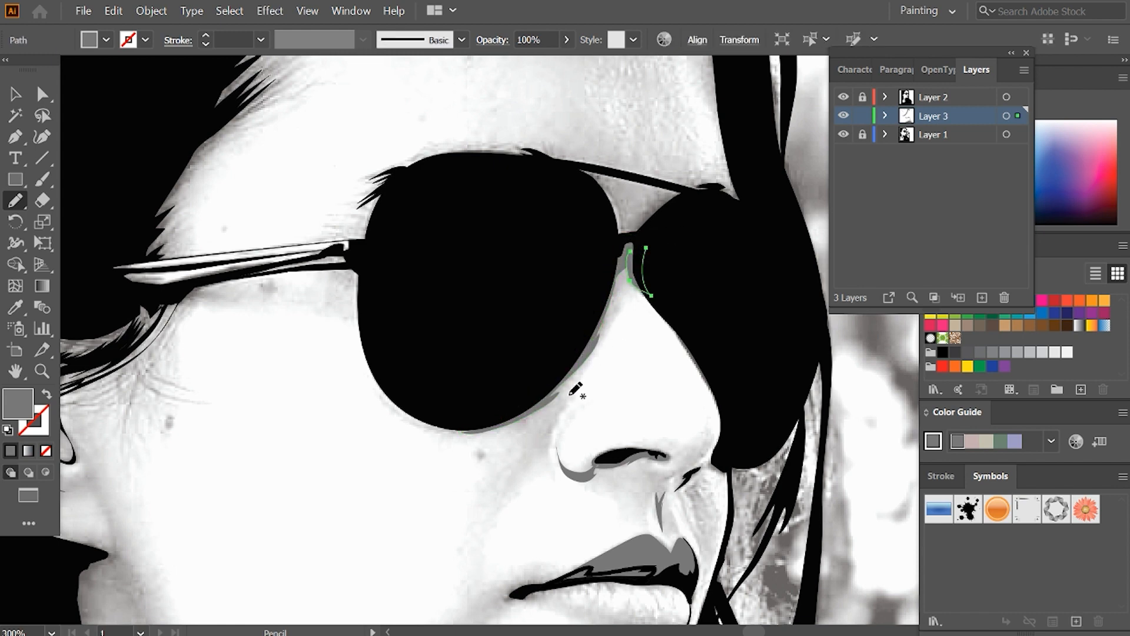
pyautogui.moveTo(576, 388); pyautogui.dragTo(549, 464)
# - Draw grey shadows between the lenses above the nose bridge and in the brow corner where the glasses meet the hair
pyautogui.scroll(5, 747, 416)
pyautogui.moveTo(649, 326)
pyautogui.mouseDown()
pyautogui.moveTo(620, 331)
pyautogui.moveTo(606, 377)
pyautogui.moveTo(654, 330)
pyautogui.moveTo(695, 355)
pyautogui.mouseUp()
pyautogui.scroll(5, 587, 378)
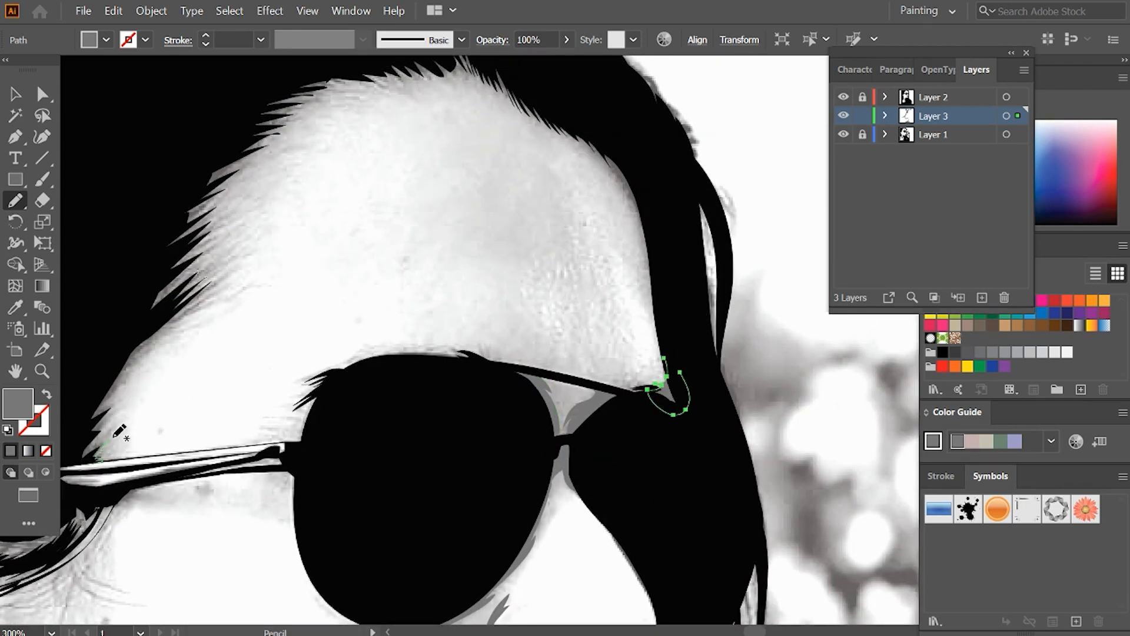
# - Draw jagged grey shading shapes along the hairline on both sides of the forehead, overlapping the black hair
pyautogui.moveTo(231, 269); pyautogui.dragTo(77, 450)
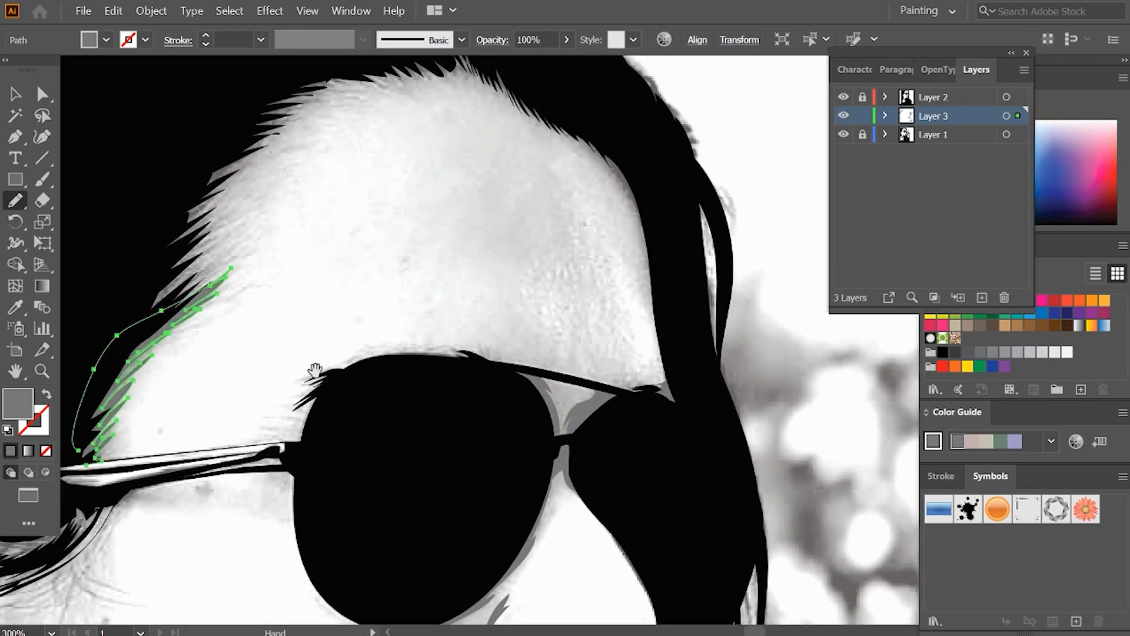
pyautogui.moveTo(316, 373); pyautogui.dragTo(379, 465)
pyautogui.moveTo(219, 406)
pyautogui.mouseDown()
pyautogui.moveTo(276, 344)
pyautogui.moveTo(272, 311)
pyautogui.moveTo(353, 226)
pyautogui.moveTo(369, 187)
pyautogui.mouseUp()
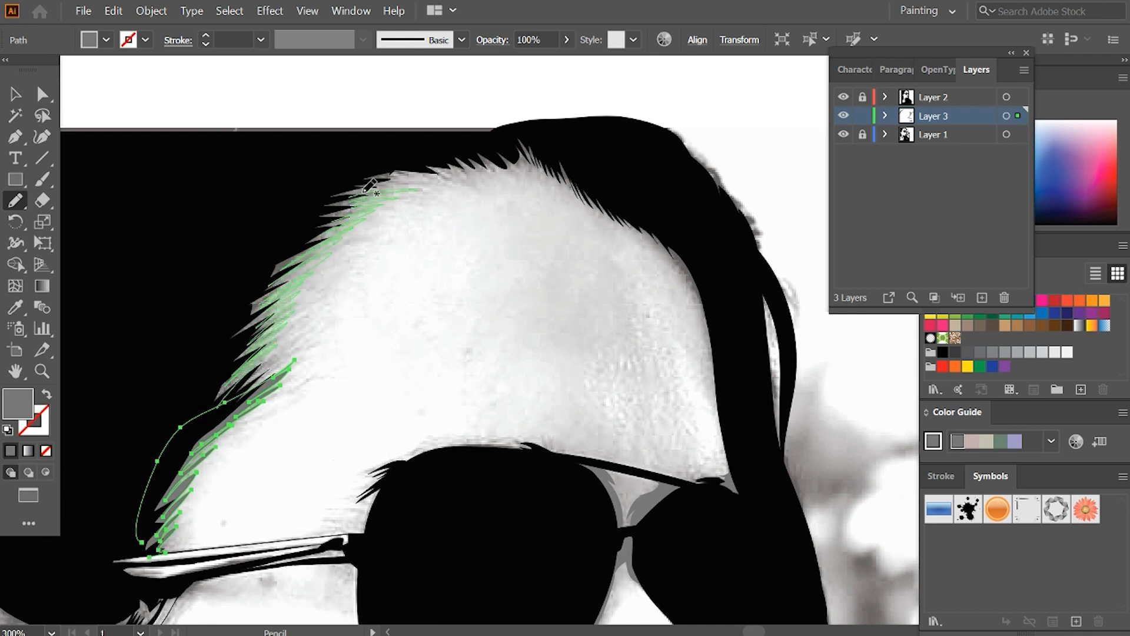
pyautogui.moveTo(470, 167)
pyautogui.mouseDown()
pyautogui.moveTo(538, 126)
pyautogui.moveTo(594, 205)
pyautogui.moveTo(693, 273)
pyautogui.moveTo(547, 129)
pyautogui.mouseUp()
# - Draw grey shadow shapes inside the ear and behind the hair strands crossing it
pyautogui.hotkey('ctrl', '-')
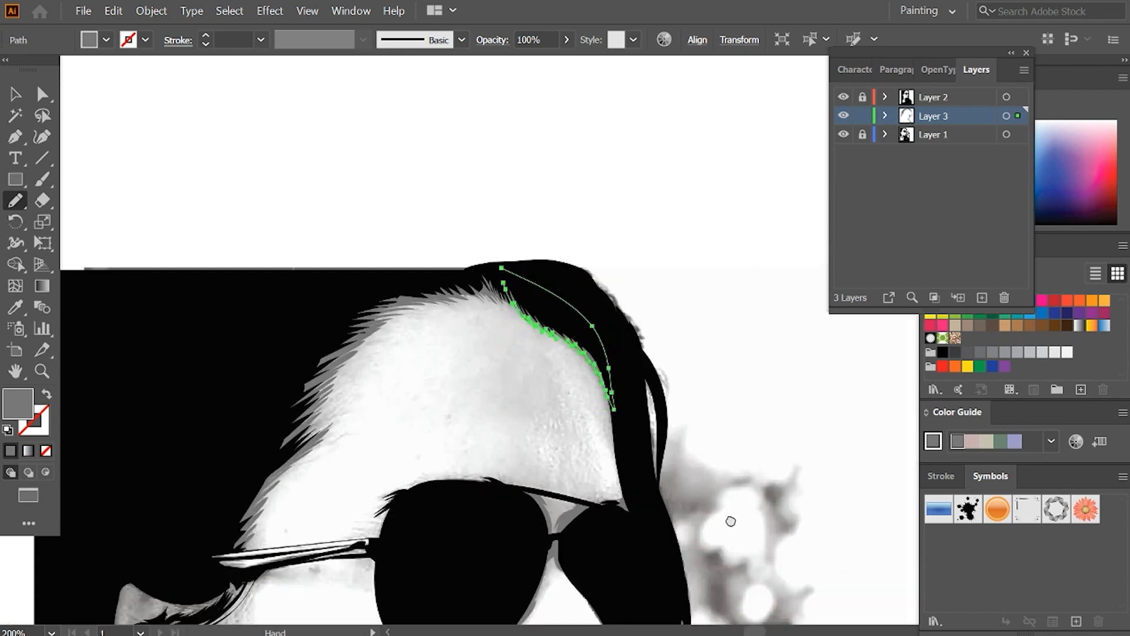
pyautogui.moveTo(732, 522); pyautogui.dragTo(822, 186)
pyautogui.moveTo(737, 460); pyautogui.dragTo(717, 436)
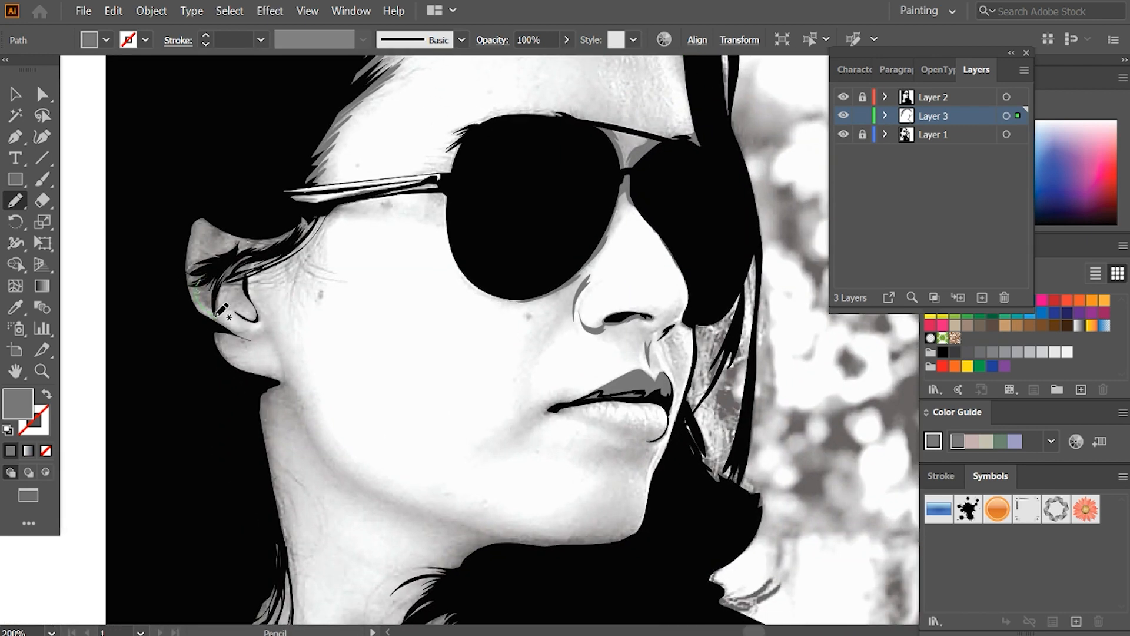
pyautogui.moveTo(217, 313)
pyautogui.mouseDown()
pyautogui.moveTo(200, 242)
pyautogui.moveTo(216, 229)
pyautogui.moveTo(240, 241)
pyautogui.moveTo(265, 222)
pyautogui.mouseUp()
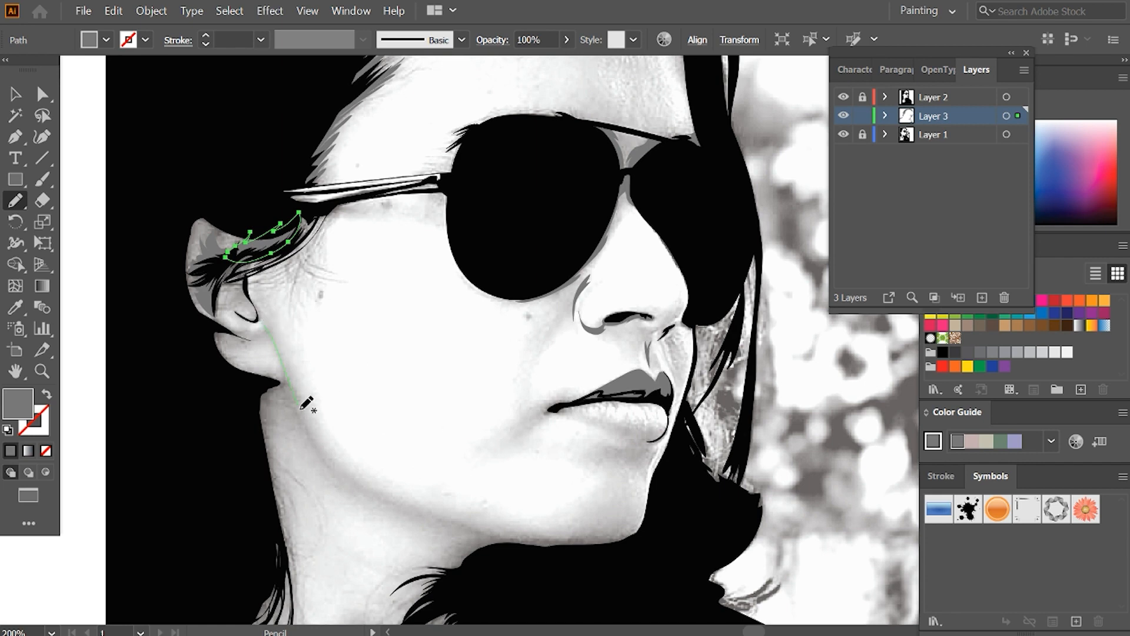
# - Draw a thin grey shadow down the jaw from the earlobe, and a wider one on the neck beside the hair
pyautogui.moveTo(272, 338); pyautogui.dragTo(261, 322)
pyautogui.moveTo(472, 531); pyautogui.dragTo(421, 409)
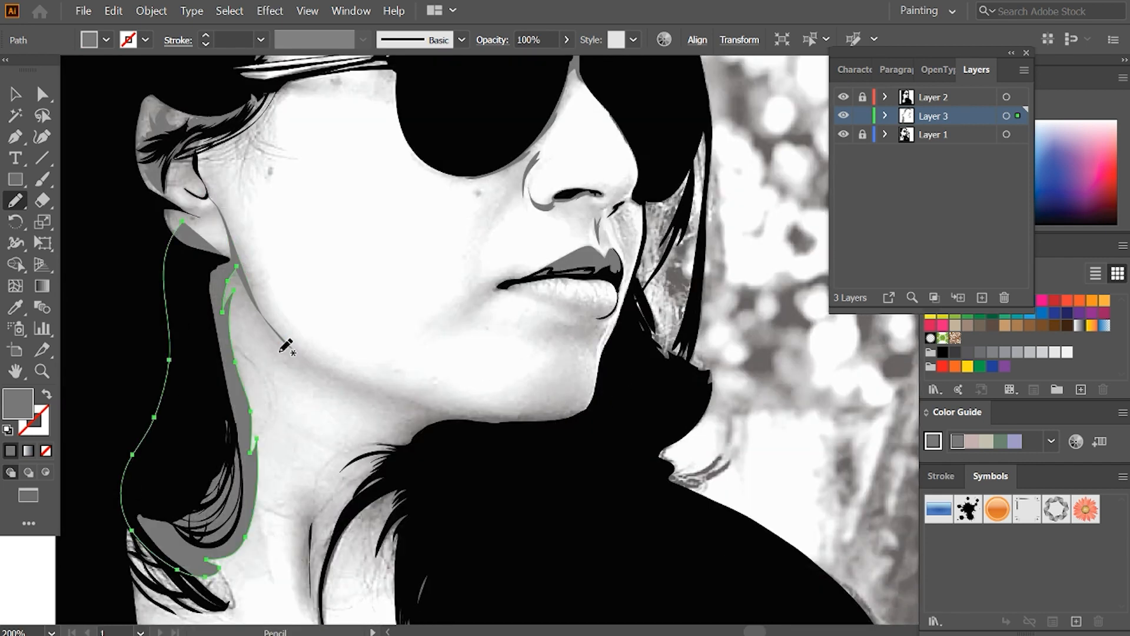
pyautogui.moveTo(248, 525)
pyautogui.mouseDown()
pyautogui.moveTo(157, 309)
pyautogui.moveTo(232, 262)
pyautogui.mouseUp()
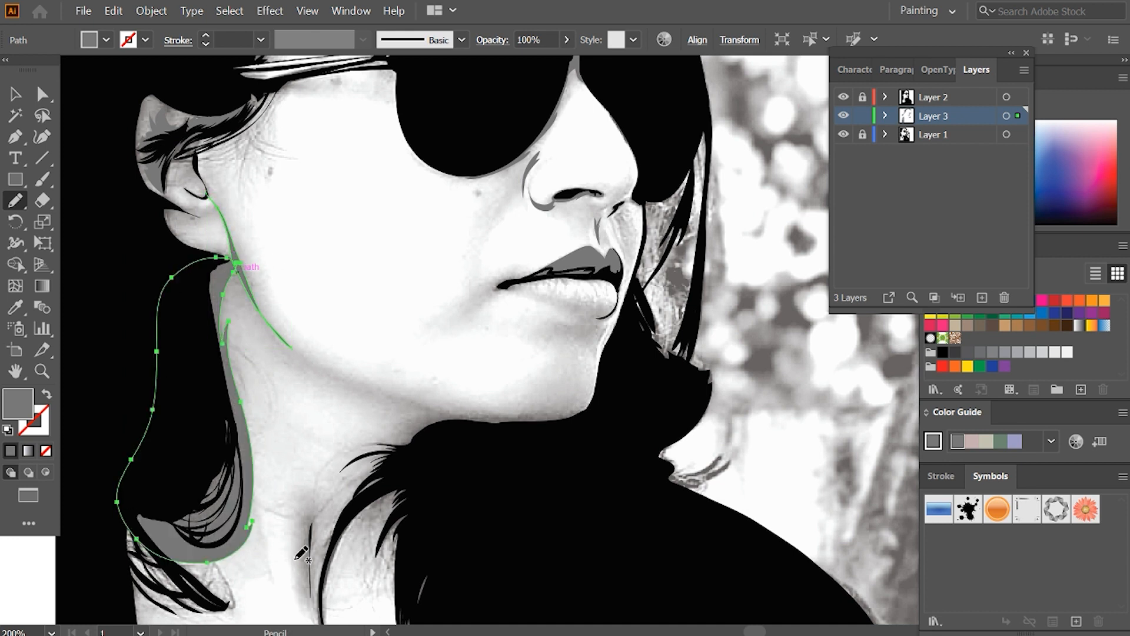
pyautogui.moveTo(434, 410)
pyautogui.mouseDown()
pyautogui.moveTo(598, 402)
pyautogui.moveTo(509, 412)
pyautogui.mouseUp()
pyautogui.moveTo(337, 366); pyautogui.dragTo(343, 368)
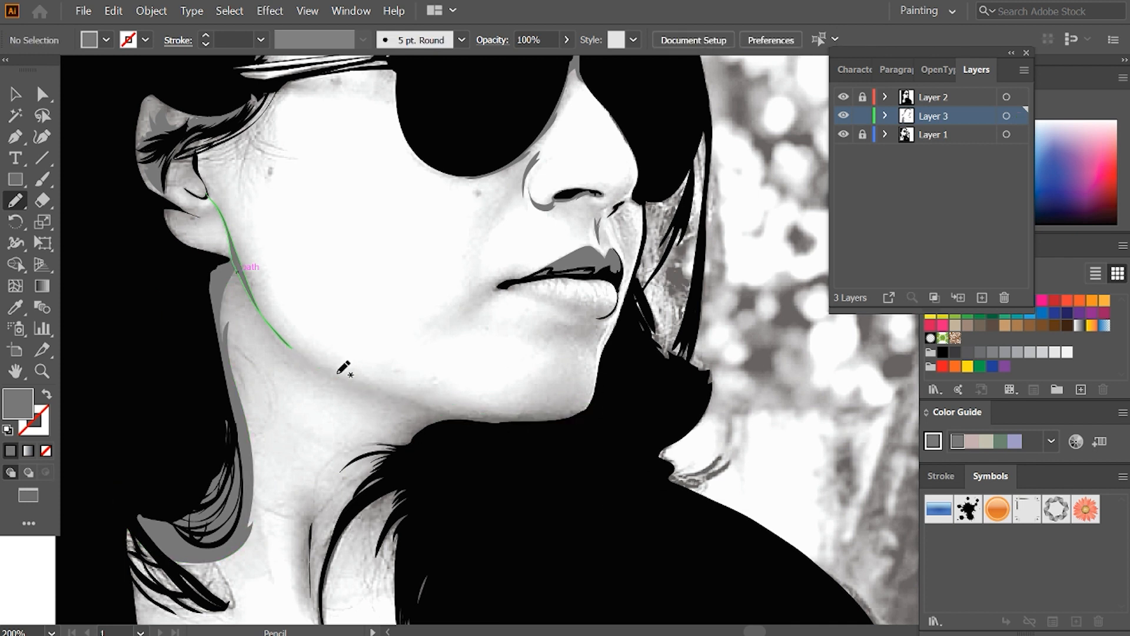
pyautogui.moveTo(424, 397)
pyautogui.mouseDown()
pyautogui.moveTo(560, 410)
pyautogui.moveTo(384, 411)
pyautogui.moveTo(309, 363)
pyautogui.mouseUp()
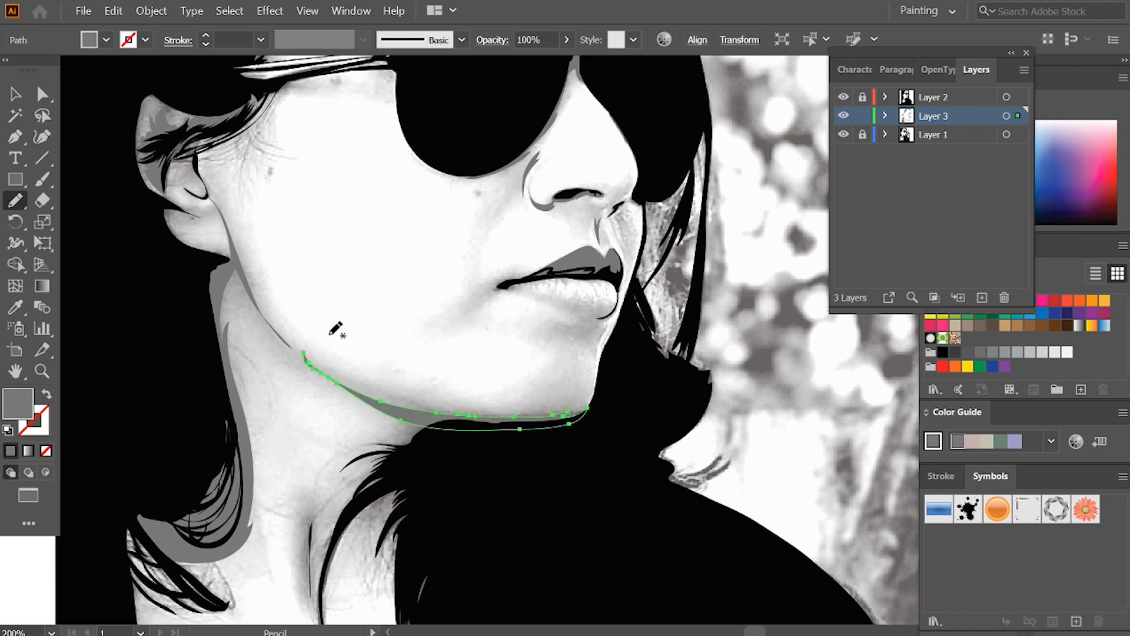
pyautogui.hotkey('ctrl', 'z')
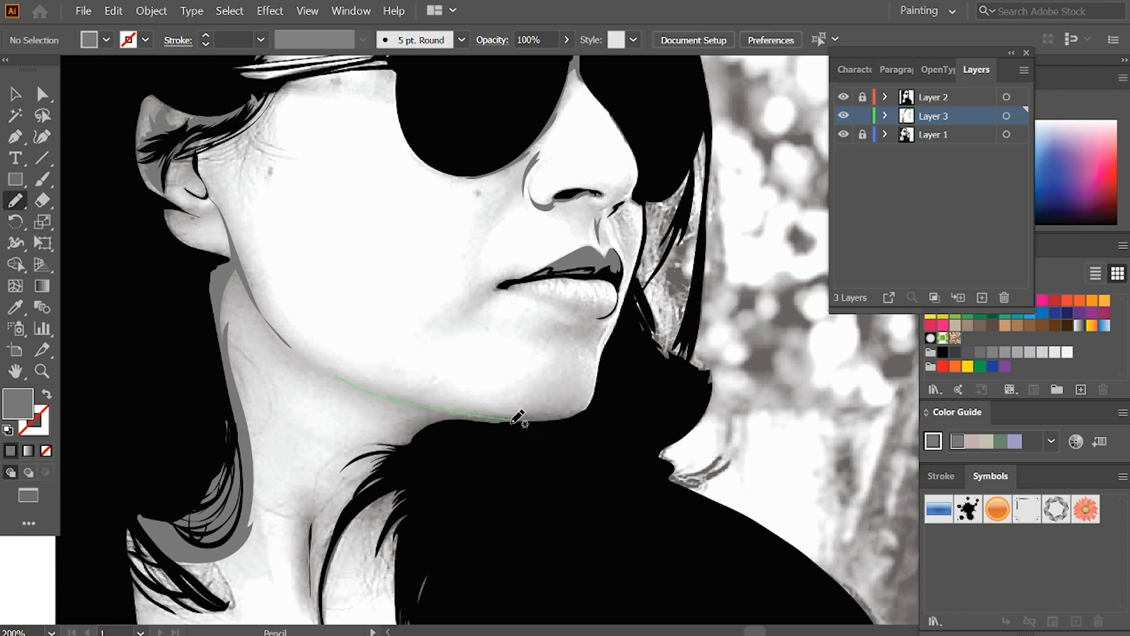
# - Draw narrow grey shadows along the jaw's underside to the chin, and at the mouth corner and lower lip's edge
pyautogui.moveTo(512, 419); pyautogui.dragTo(406, 411)
pyautogui.moveTo(333, 377); pyautogui.dragTo(332, 376)
pyautogui.moveTo(511, 423)
pyautogui.mouseDown()
pyautogui.moveTo(546, 413)
pyautogui.moveTo(500, 424)
pyautogui.mouseUp()
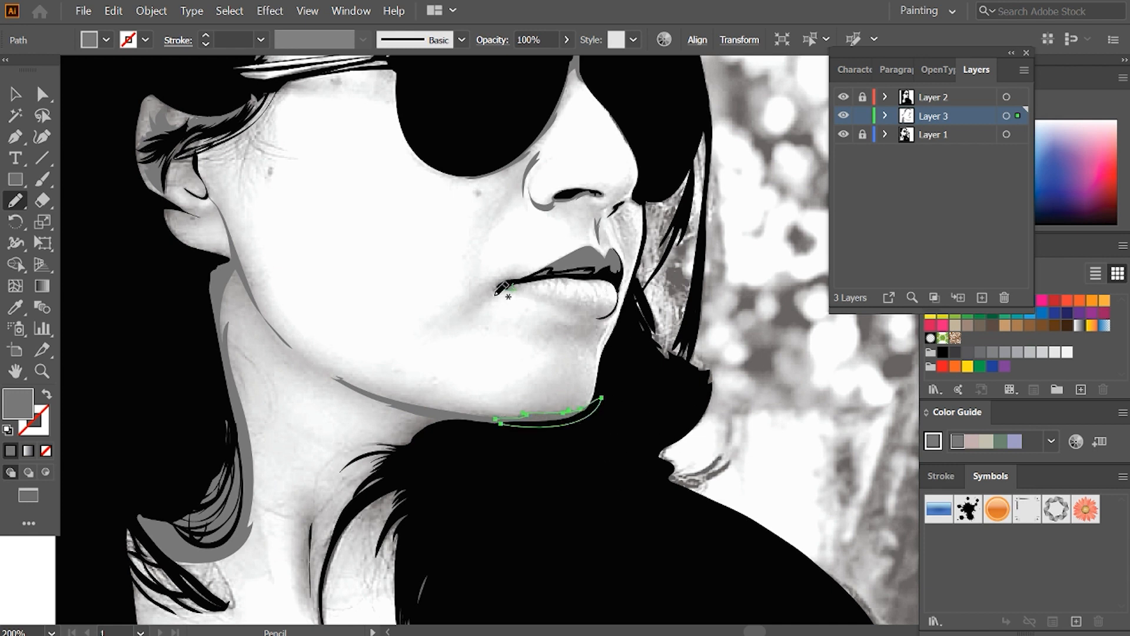
pyautogui.moveTo(496, 293); pyautogui.dragTo(515, 284)
pyautogui.moveTo(609, 316); pyautogui.dragTo(607, 314)
# - Draw small grey spots over the mole beneath the lens and the mole near the ear
pyautogui.moveTo(615, 461); pyautogui.dragTo(570, 575)
pyautogui.click(430, 307)
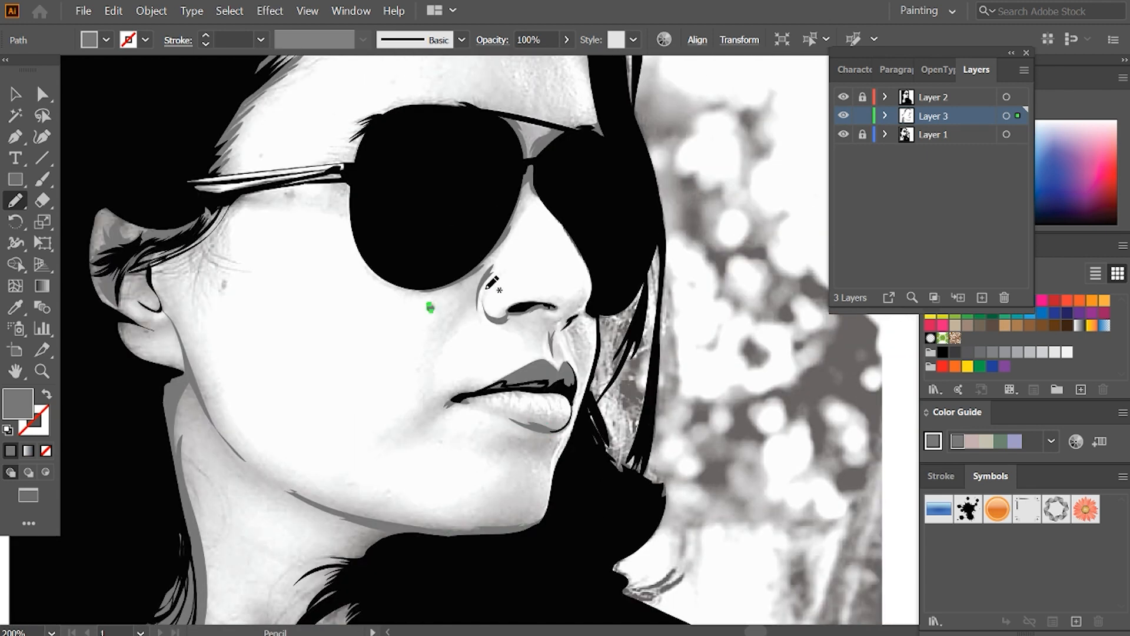
pyautogui.moveTo(226, 283); pyautogui.dragTo(223, 284)
# - Delete the small grey spot on the cheek beneath the lens
pyautogui.moveTo(545, 471)
pyautogui.mouseDown()
pyautogui.moveTo(638, 272)
pyautogui.moveTo(601, 344)
pyautogui.mouseUp()
pyautogui.press('v')
pyautogui.click(487, 181)
pyautogui.press('Delete')
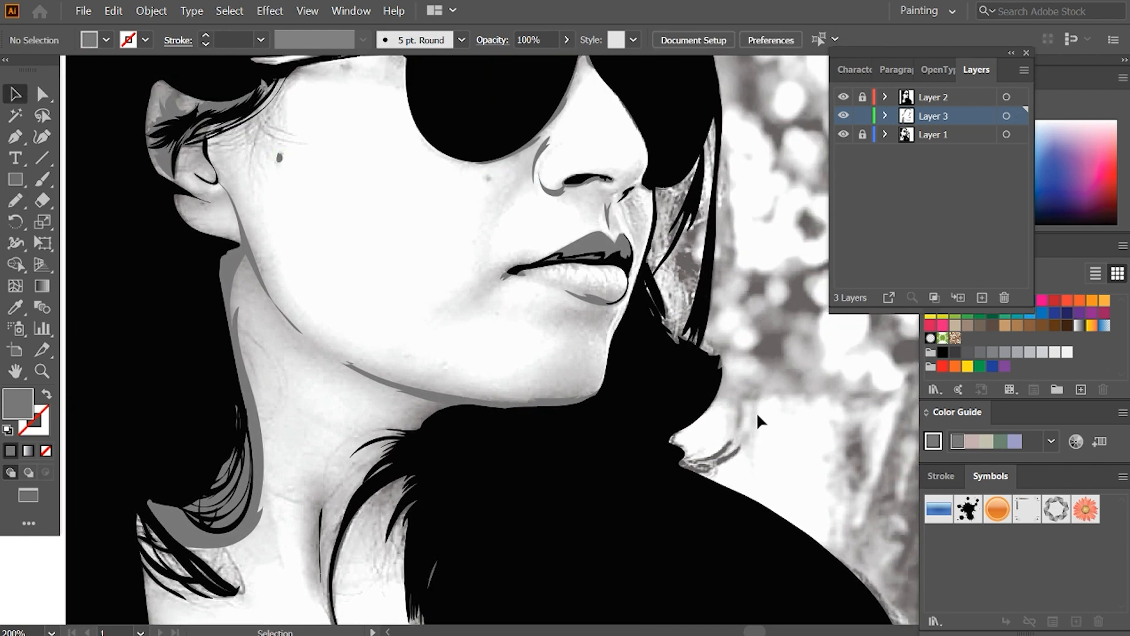
# - Draw a vertical grey Pencil shadow on the front of the neck beside the long curved hair strand
pyautogui.moveTo(592, 508); pyautogui.dragTo(613, 457)
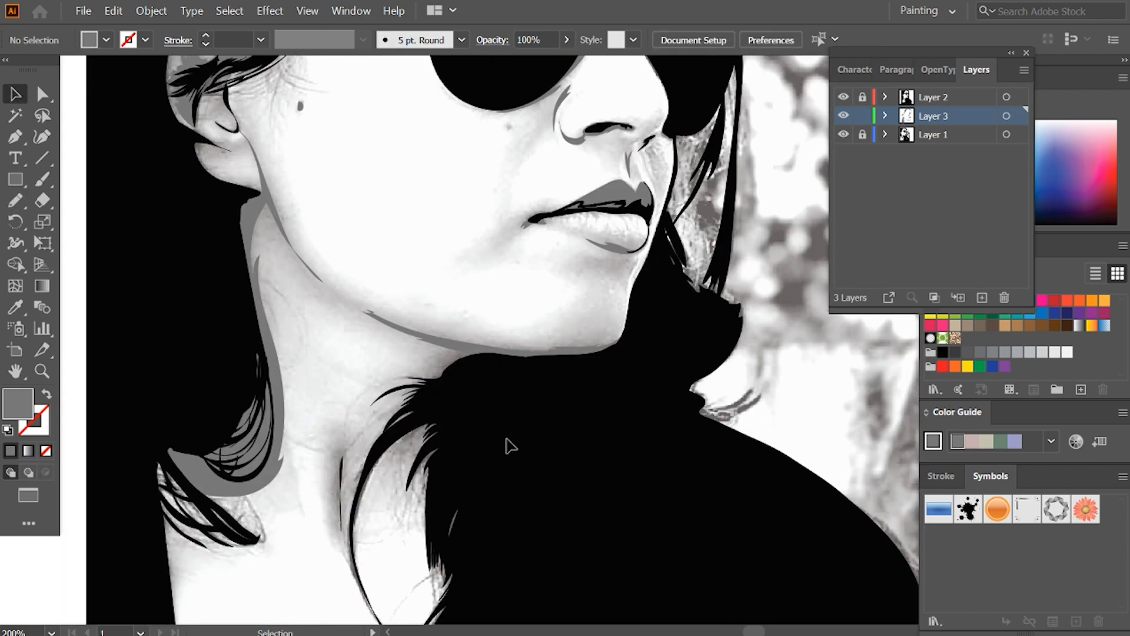
pyautogui.press('n')
pyautogui.moveTo(330, 458)
pyautogui.mouseDown()
pyautogui.moveTo(337, 533)
pyautogui.moveTo(355, 504)
pyautogui.mouseUp()
pyautogui.moveTo(357, 441); pyautogui.dragTo(346, 447)
# - Draw tapered grey shading shapes among and above the hair strands on the neck below the chin
pyautogui.moveTo(498, 411)
pyautogui.mouseDown()
pyautogui.moveTo(515, 312)
pyautogui.moveTo(385, 400)
pyautogui.moveTo(414, 433)
pyautogui.moveTo(442, 523)
pyautogui.moveTo(450, 312)
pyautogui.mouseUp()
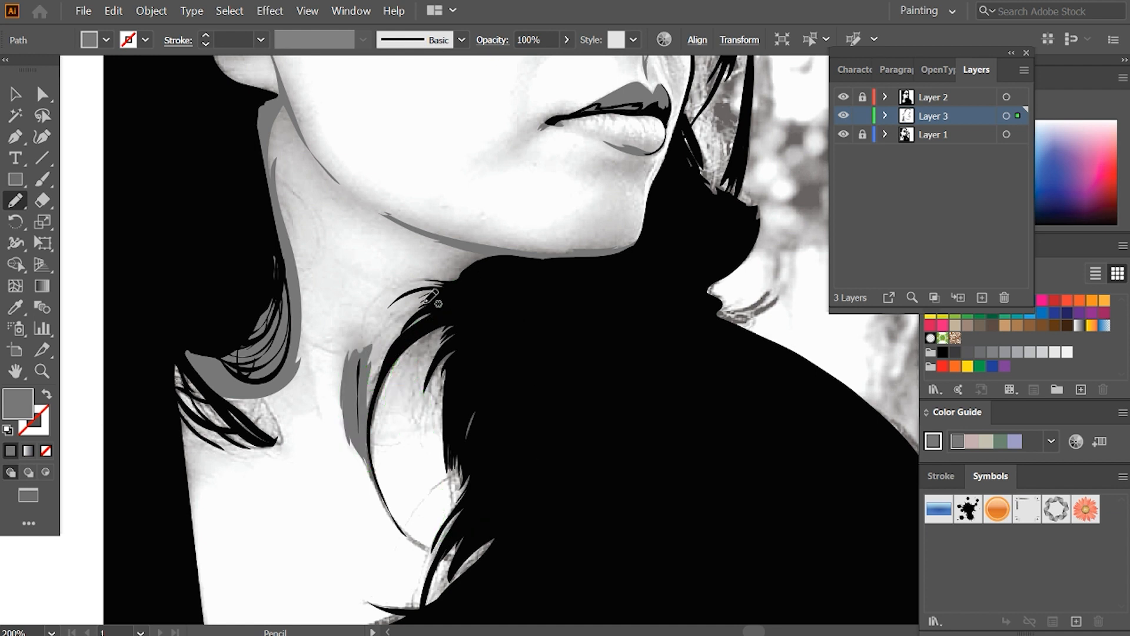
pyautogui.moveTo(492, 250)
pyautogui.mouseDown()
pyautogui.moveTo(450, 259)
pyautogui.moveTo(355, 338)
pyautogui.moveTo(383, 364)
pyautogui.moveTo(482, 310)
pyautogui.mouseUp()
pyautogui.moveTo(553, 519); pyautogui.dragTo(539, 358)
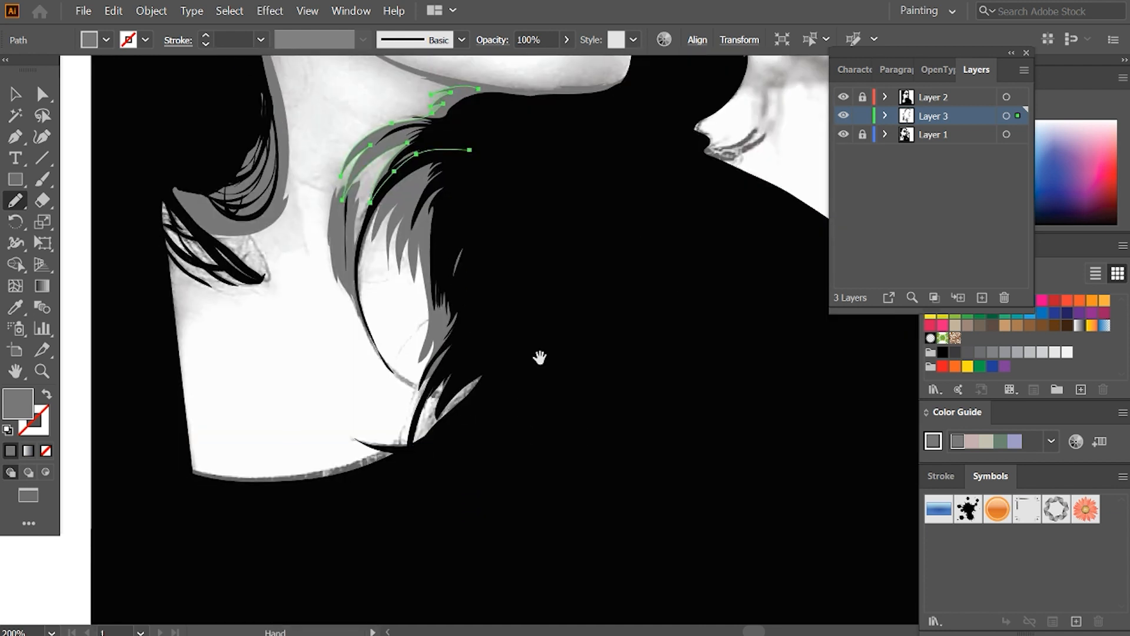
# - Draw grey shading behind the black hair tips at the shoulder end of the neck, undoing the unwanted strokes
pyautogui.moveTo(173, 175)
pyautogui.mouseDown()
pyautogui.moveTo(213, 486)
pyautogui.moveTo(165, 203)
pyautogui.mouseUp()
pyautogui.hotkey('ctrl', 'z')
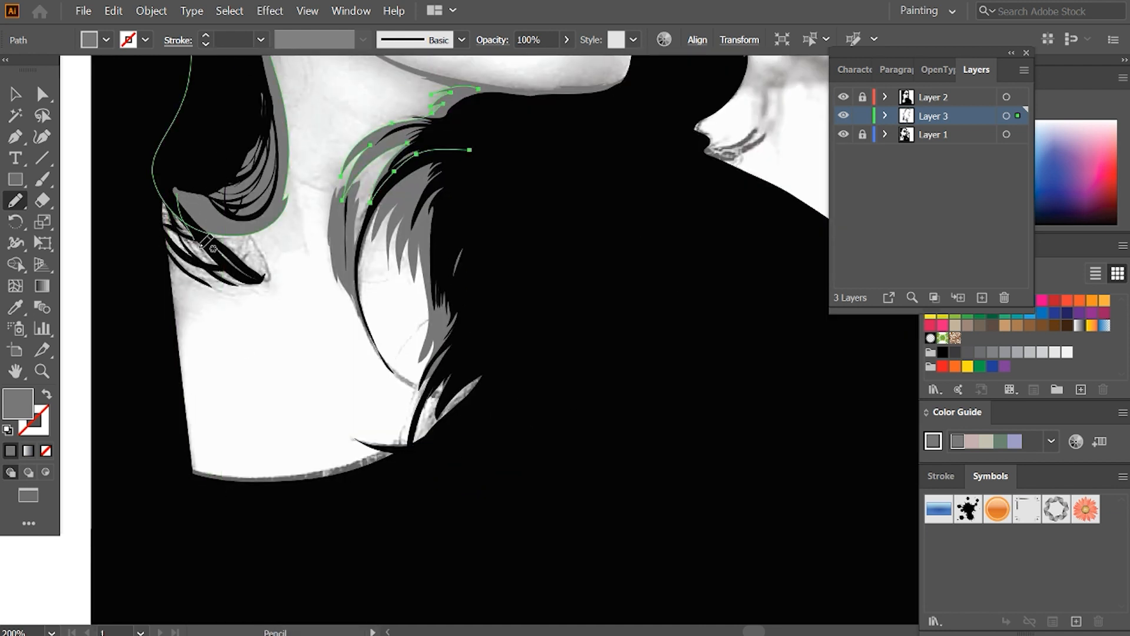
pyautogui.moveTo(218, 275)
pyautogui.mouseDown()
pyautogui.moveTo(172, 250)
pyautogui.moveTo(182, 178)
pyautogui.moveTo(229, 283)
pyautogui.moveTo(176, 171)
pyautogui.mouseUp()
pyautogui.hotkey('ctrl', 'z')
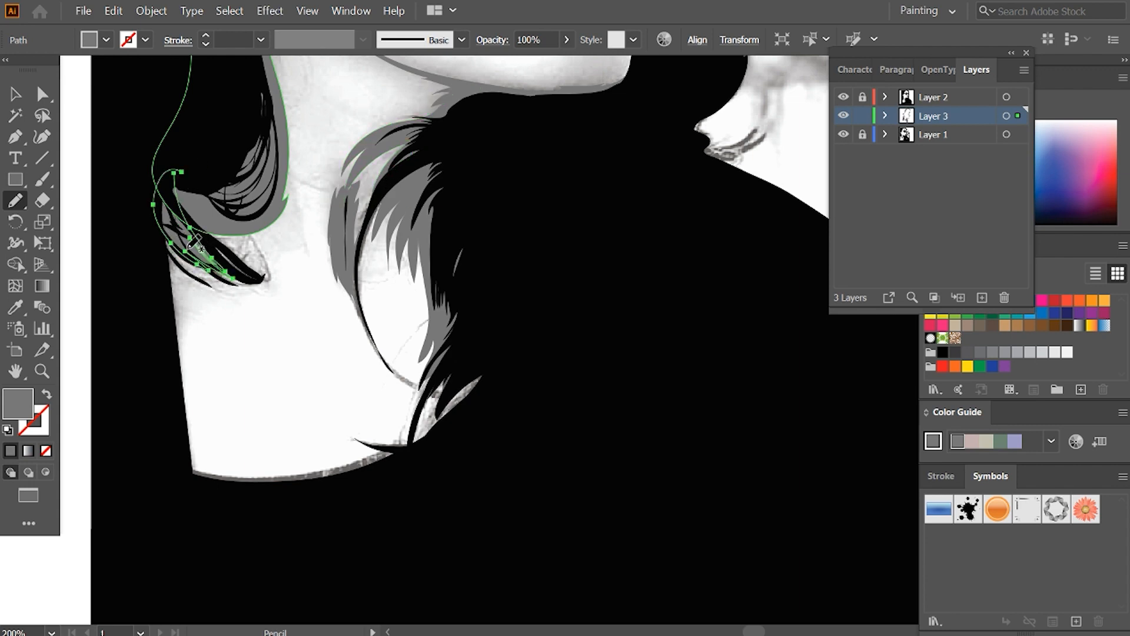
pyautogui.moveTo(178, 237)
pyautogui.mouseDown()
pyautogui.moveTo(169, 285)
pyautogui.moveTo(169, 160)
pyautogui.mouseUp()
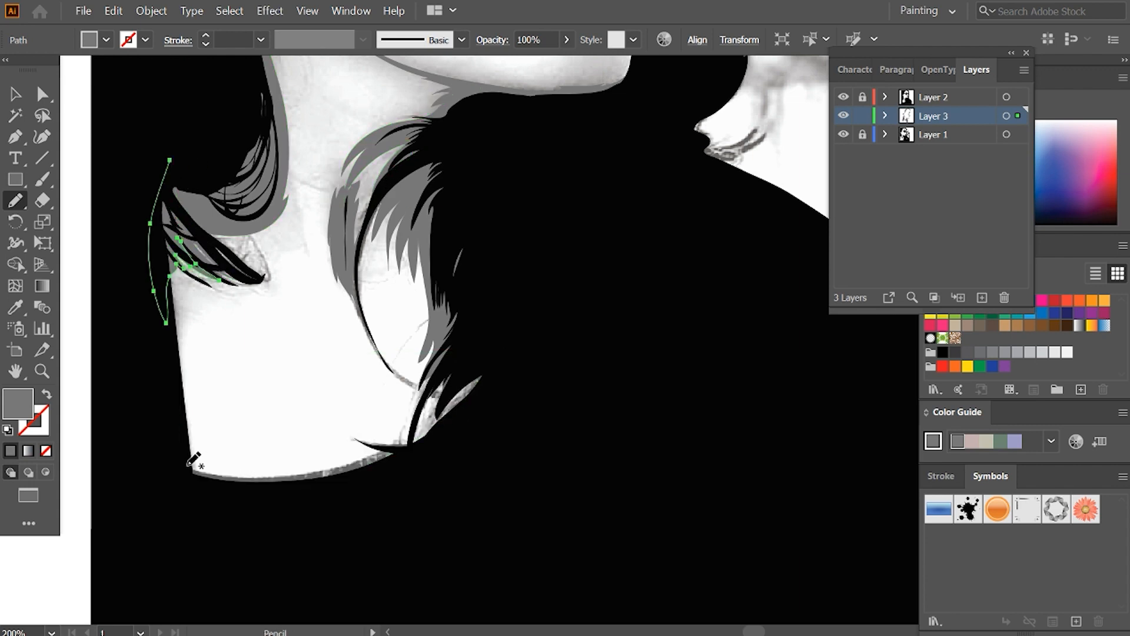
# - Draw a closed grey shading shape along the garment's curved neckline, and switch to the Selection tool
pyautogui.moveTo(187, 462)
pyautogui.mouseDown()
pyautogui.moveTo(379, 504)
pyautogui.moveTo(200, 516)
pyautogui.mouseUp()
pyautogui.scroll(15, 487, 463)
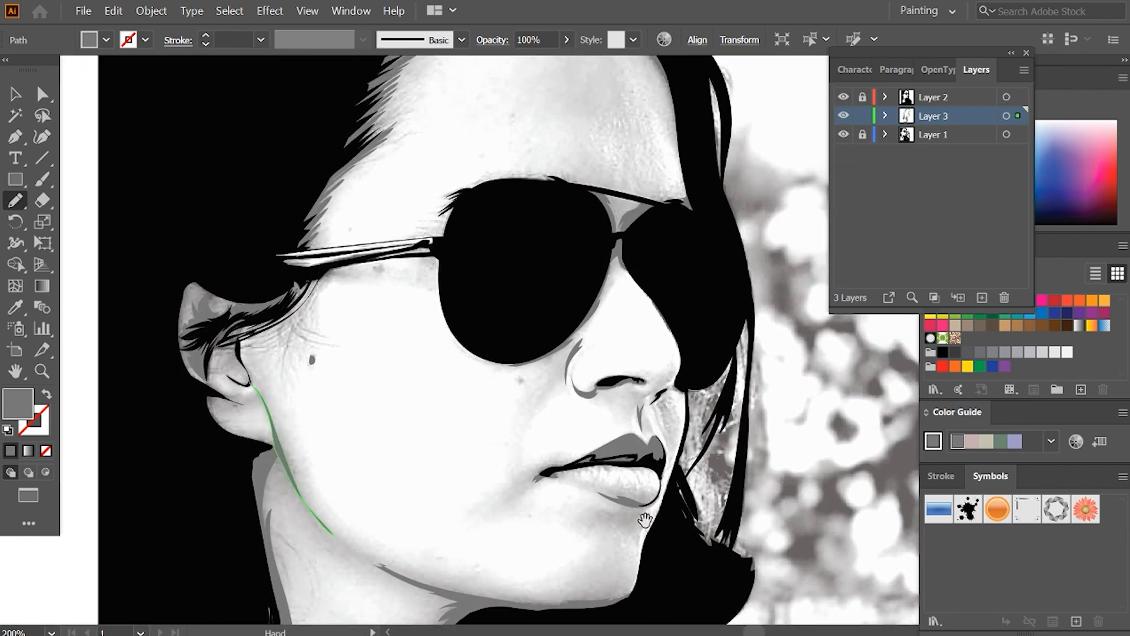
pyautogui.press('v')
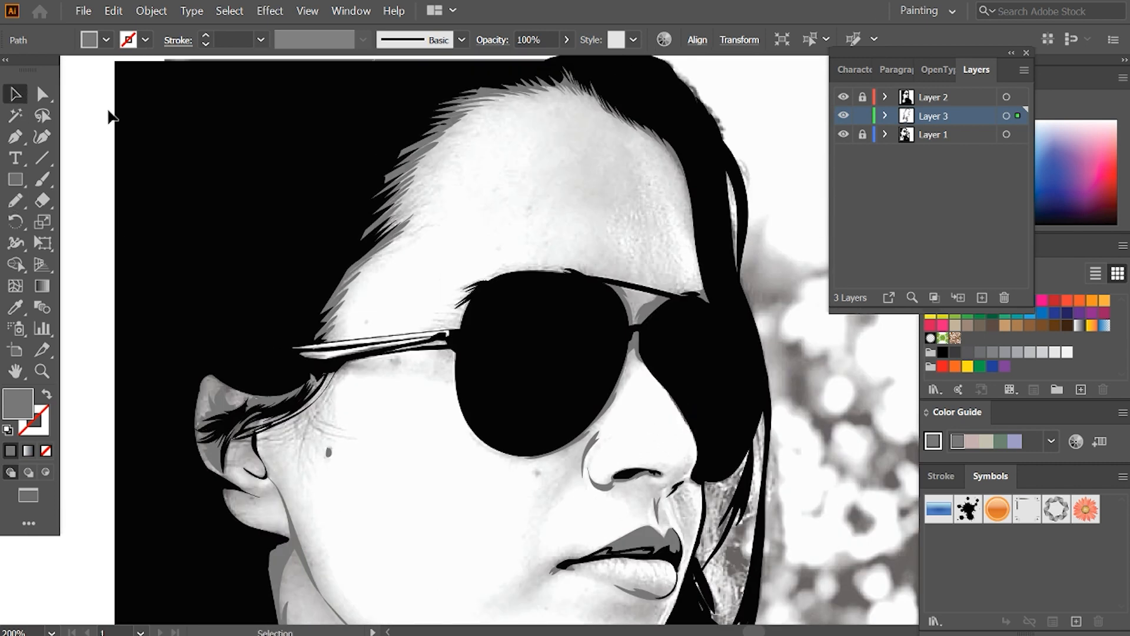
# - Preview the artwork with and without the photo, and create a new layer directly above Layer 1
pyautogui.hotkey('ctrl', '0')
pyautogui.click(843, 136)
pyautogui.click(843, 136)
pyautogui.hotkey('ctrl', '=')
pyautogui.hotkey('ctrl', '=')
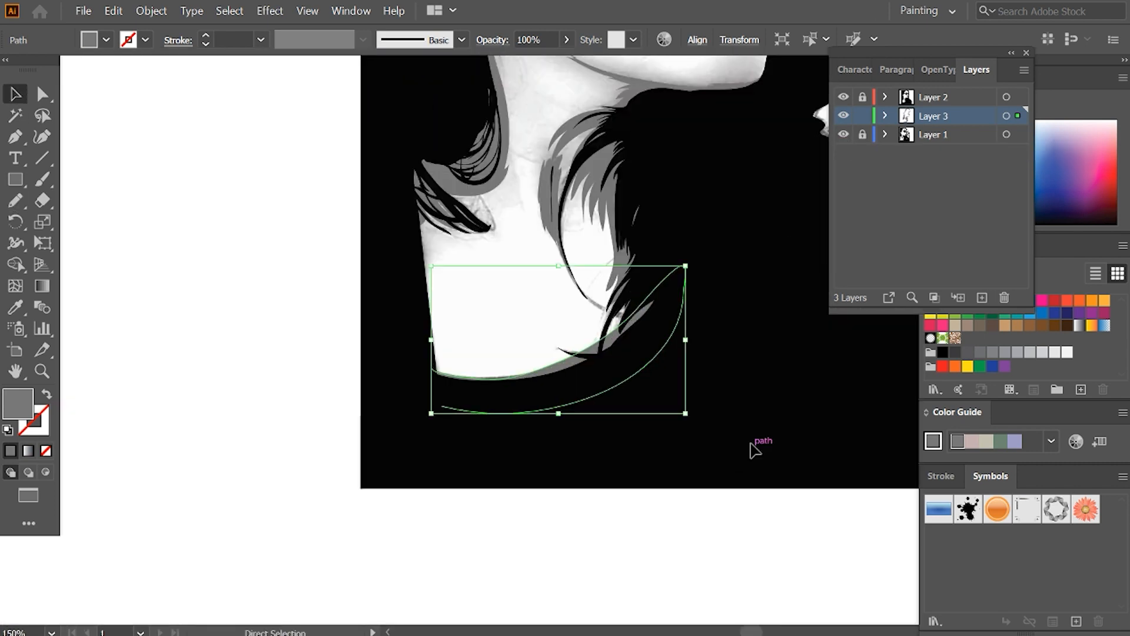
pyautogui.moveTo(816, 88); pyautogui.dragTo(647, 563)
pyautogui.hotkey('ctrl', 'shift', 'a')
pyautogui.click(941, 135)
pyautogui.click(982, 297)
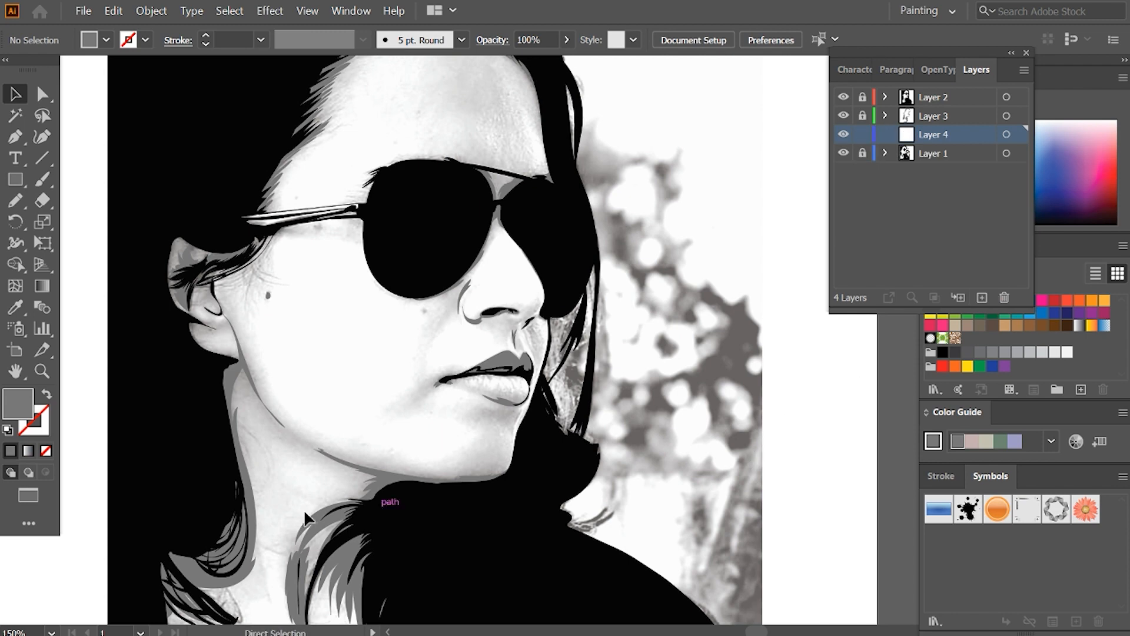
# - Set the fill colour to B5B5B5 and draw a thin Pencil shadow along the jawline below the ear
pyautogui.doubleClick(18, 403)
pyautogui.write('b5b5b5')
pyautogui.click(1020, 206)
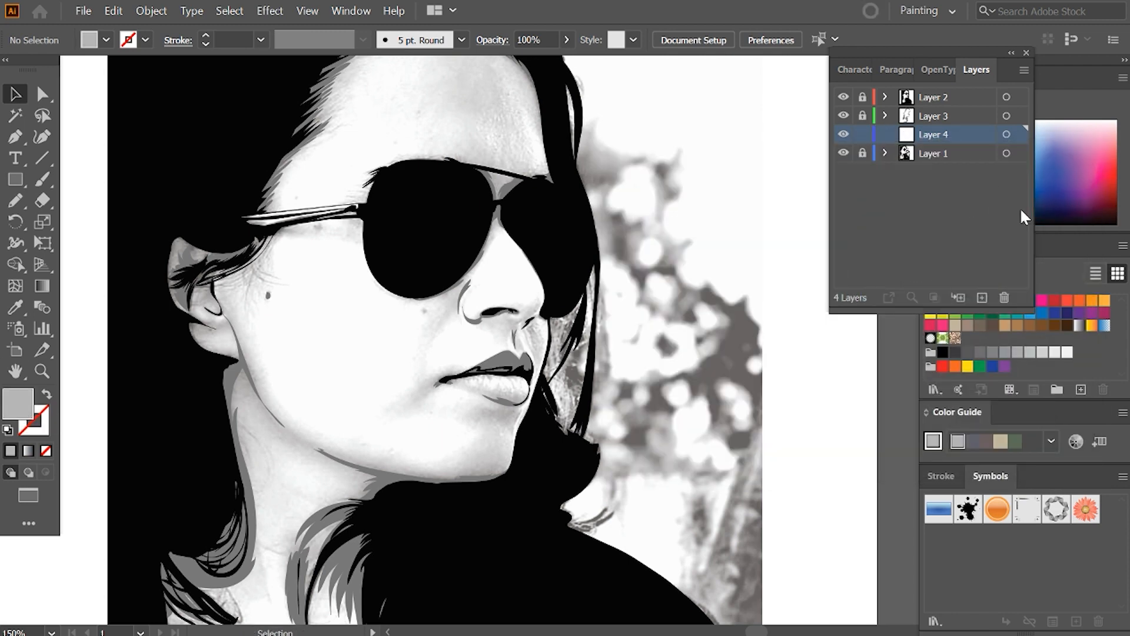
pyautogui.click(18, 196)
pyautogui.moveTo(227, 314)
pyautogui.mouseDown()
pyautogui.moveTo(300, 442)
pyautogui.moveTo(221, 312)
pyautogui.mouseUp()
pyautogui.moveTo(269, 399)
pyautogui.mouseDown()
pyautogui.moveTo(360, 467)
pyautogui.moveTo(265, 395)
pyautogui.mouseUp()
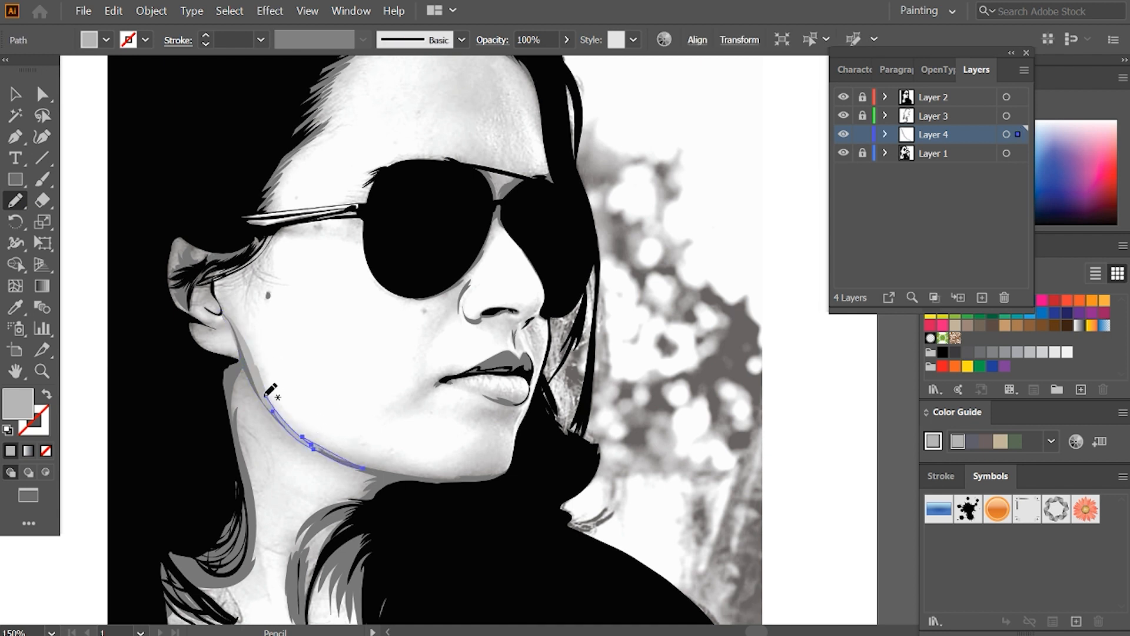
# - Draw grey Pencil shadows at the mouth corner, on the upper lip area and under the nose
pyautogui.moveTo(428, 388); pyautogui.dragTo(419, 392)
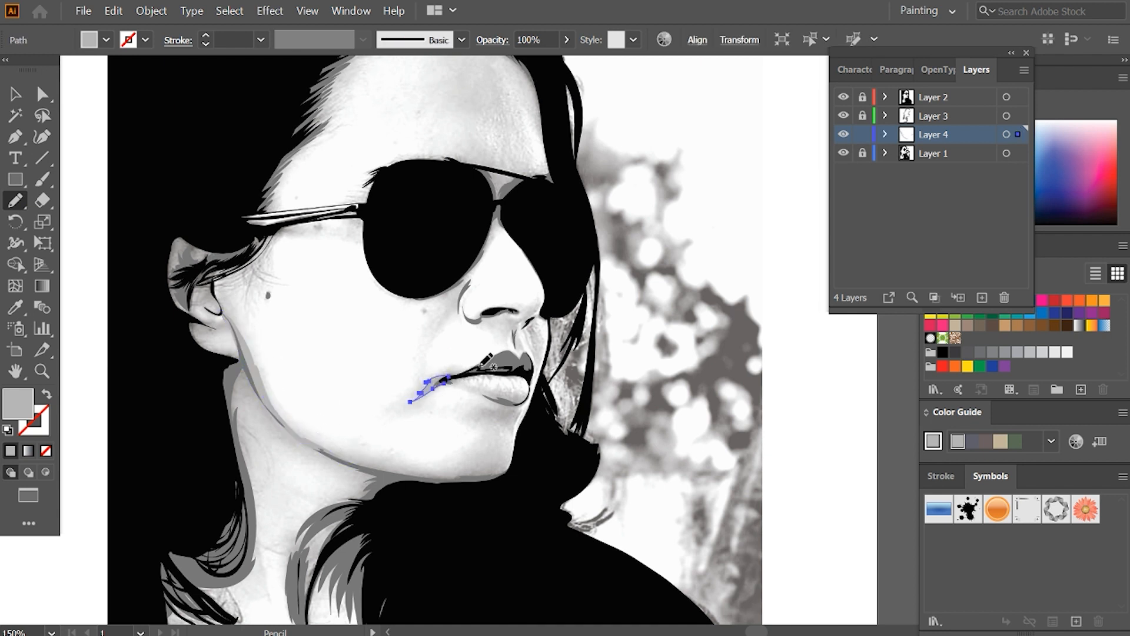
pyautogui.keyDown('ctrl'); pyautogui.click(694, 195); pyautogui.keyUp('ctrl')
pyautogui.hotkey('ctrl', '+')
pyautogui.hotkey('ctrl', '+')
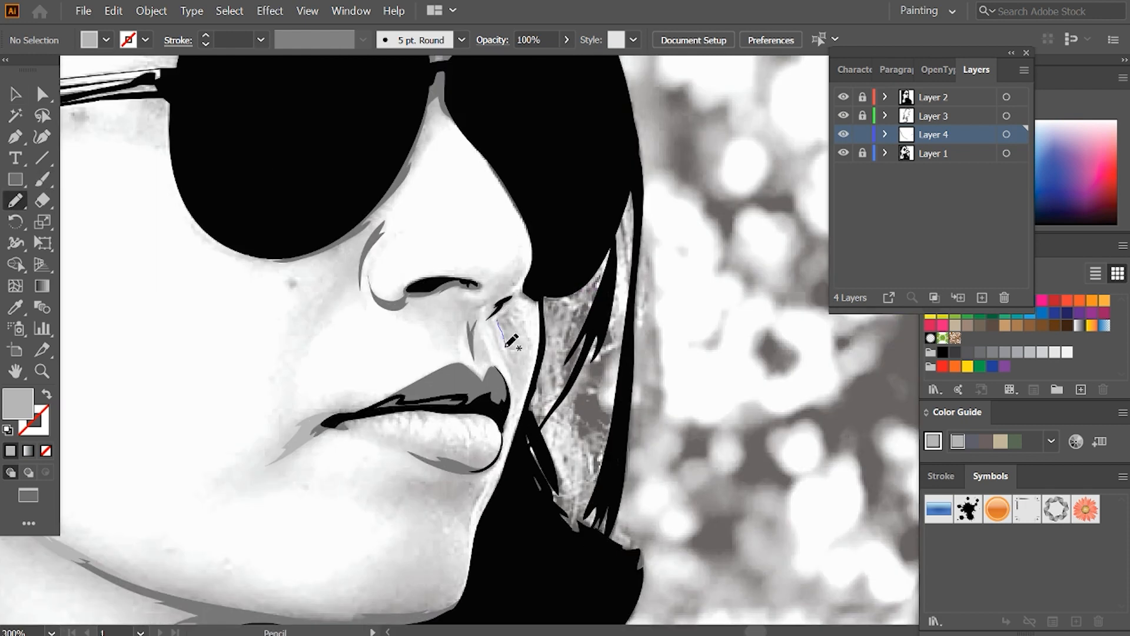
pyautogui.moveTo(505, 343)
pyautogui.mouseDown()
pyautogui.moveTo(521, 424)
pyautogui.moveTo(521, 300)
pyautogui.moveTo(496, 321)
pyautogui.moveTo(508, 371)
pyautogui.moveTo(426, 293)
pyautogui.mouseUp()
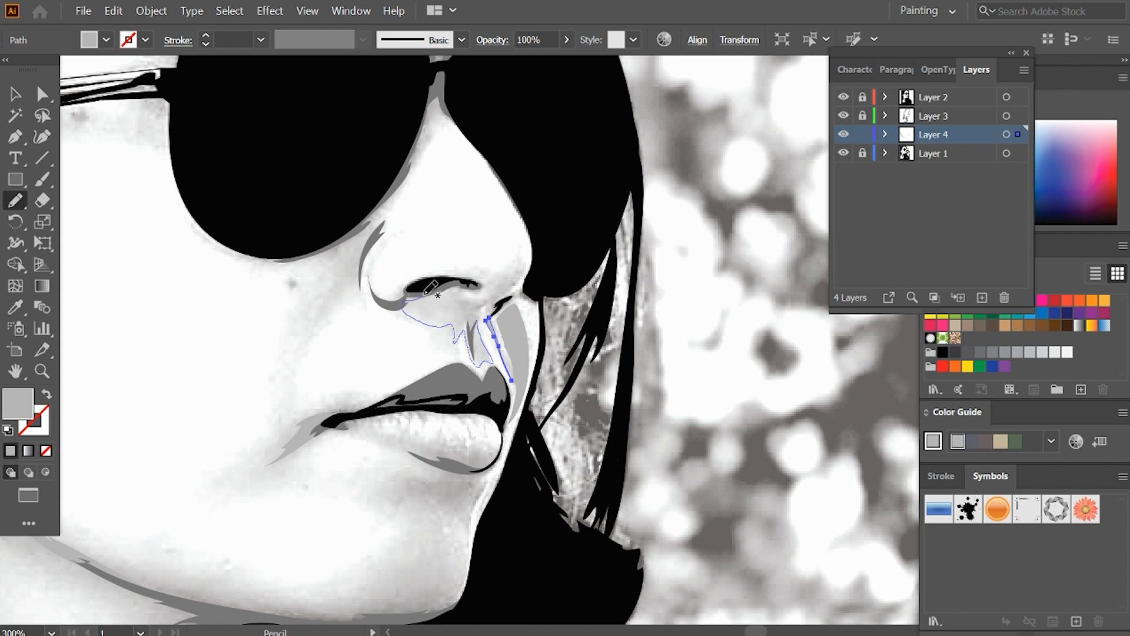
pyautogui.moveTo(497, 298); pyautogui.dragTo(528, 261)
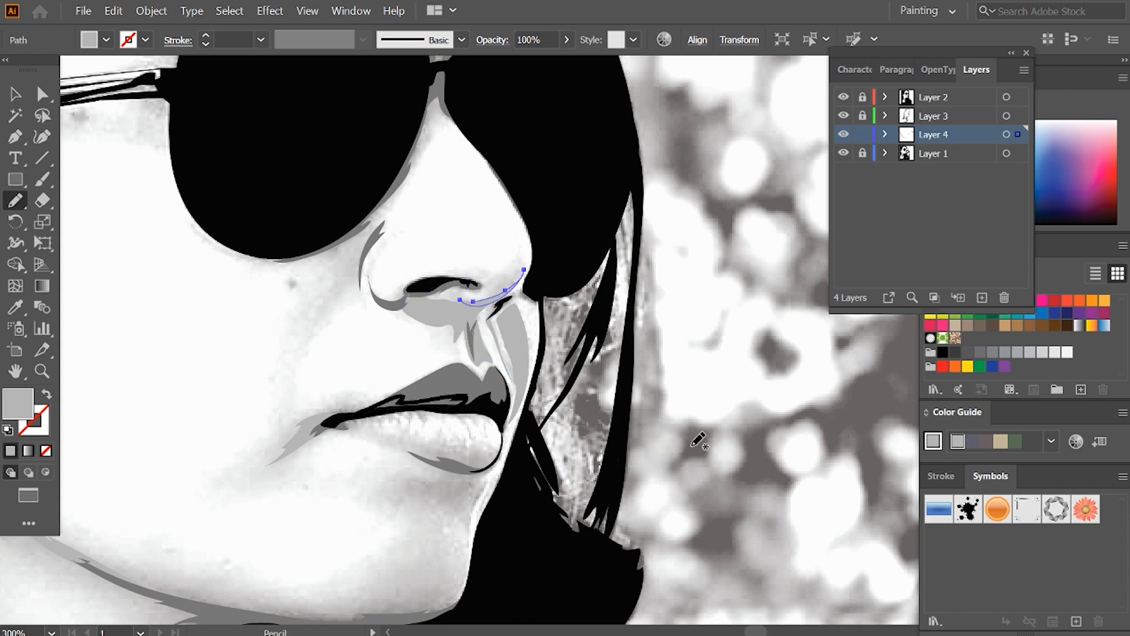
# - Recolour the shapes on Layer 4 to CCCCCC with the photo layer hidden, and show the photo again
pyautogui.scroll(-1, 690, 448)
pyautogui.click(16, 94)
pyautogui.click(766, 412)
pyautogui.click(844, 153)
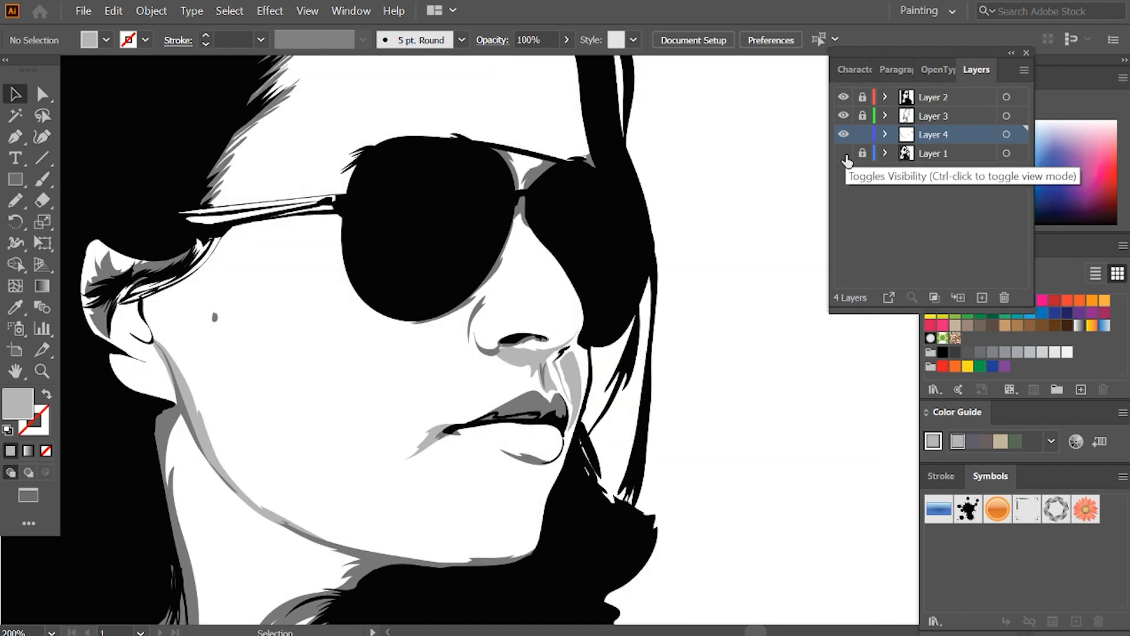
pyautogui.doubleClick(21, 411)
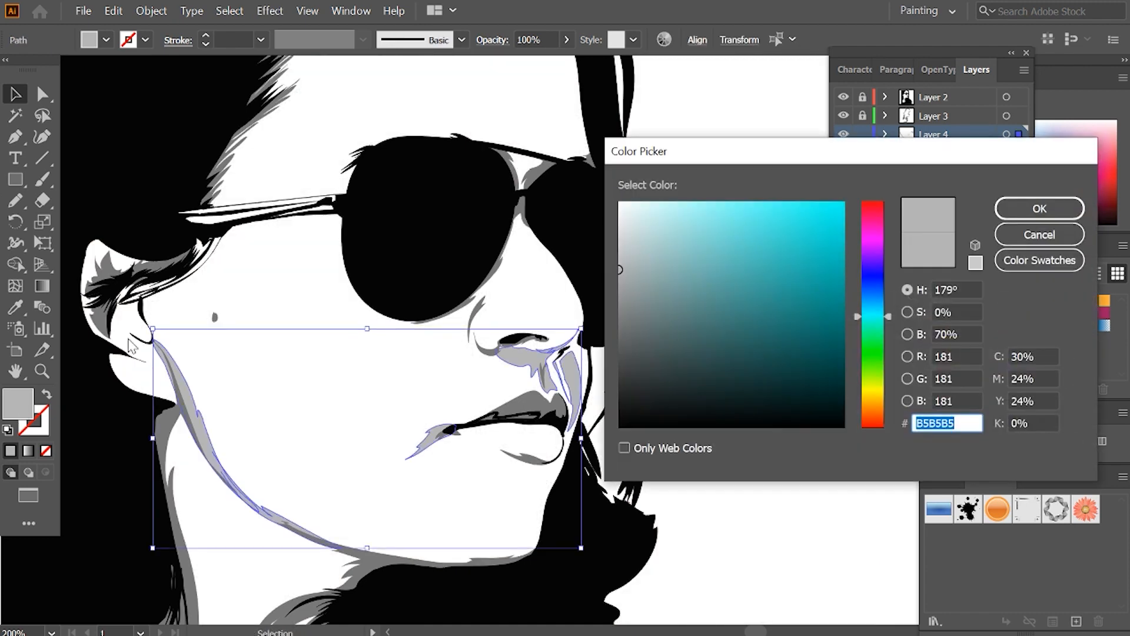
pyautogui.write('cccccc')
pyautogui.click(1031, 209)
pyautogui.click(776, 486)
pyautogui.click(843, 153)
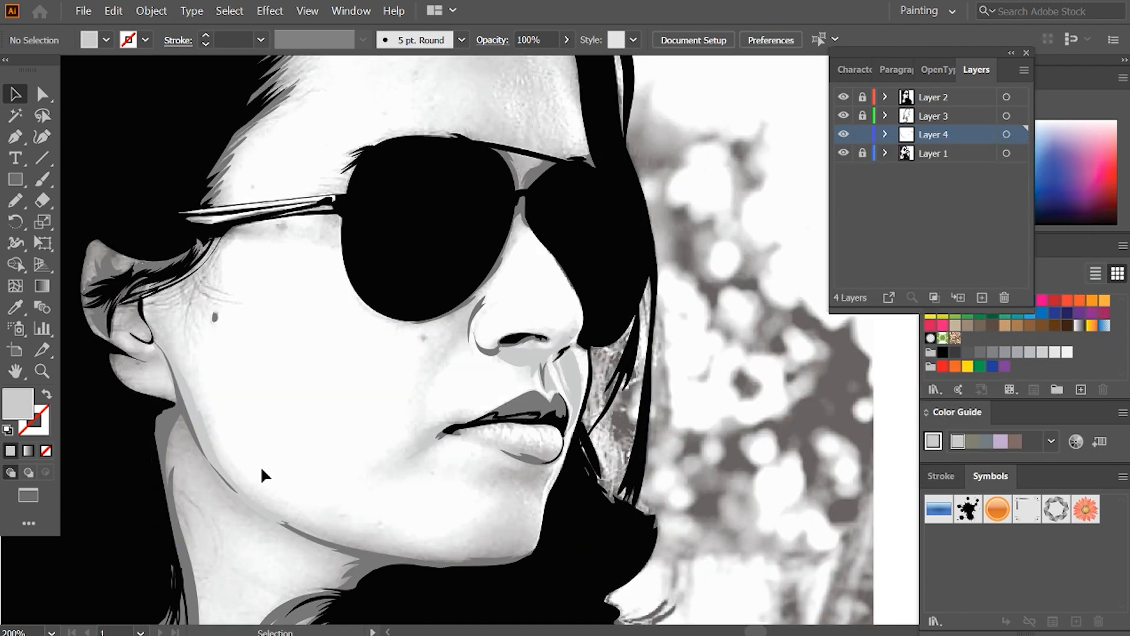
# - Draw light grey Pencil shading beside the nose below the near lens and beneath the sunglasses' arm
pyautogui.press('n')
pyautogui.moveTo(456, 328); pyautogui.dragTo(434, 313)
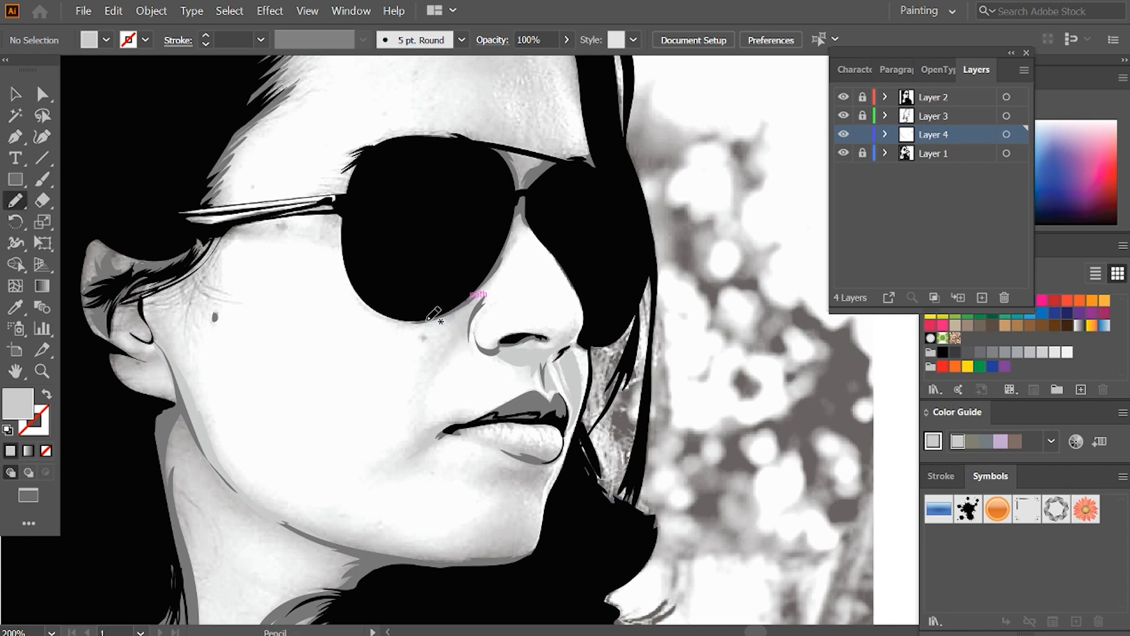
pyautogui.moveTo(454, 353)
pyautogui.mouseDown()
pyautogui.moveTo(533, 229)
pyautogui.moveTo(466, 250)
pyautogui.mouseUp()
pyautogui.moveTo(616, 310); pyautogui.dragTo(656, 421)
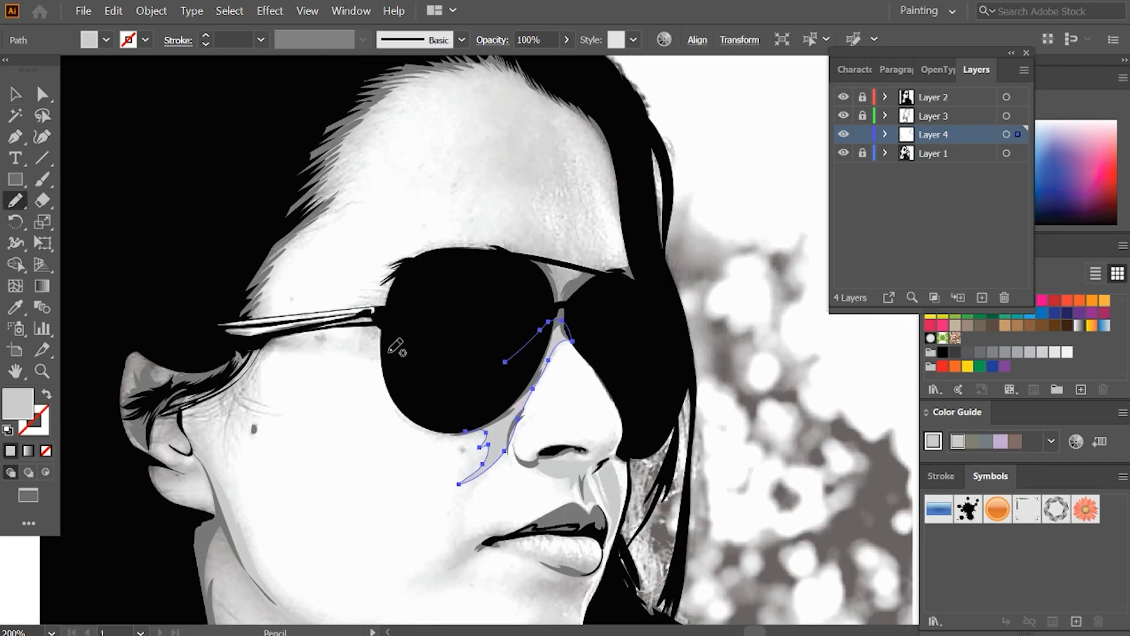
pyautogui.moveTo(253, 340); pyautogui.dragTo(389, 353)
# - Draw light grey shading shapes along the hairline on both sides of the forehead
pyautogui.moveTo(488, 215); pyautogui.dragTo(473, 316)
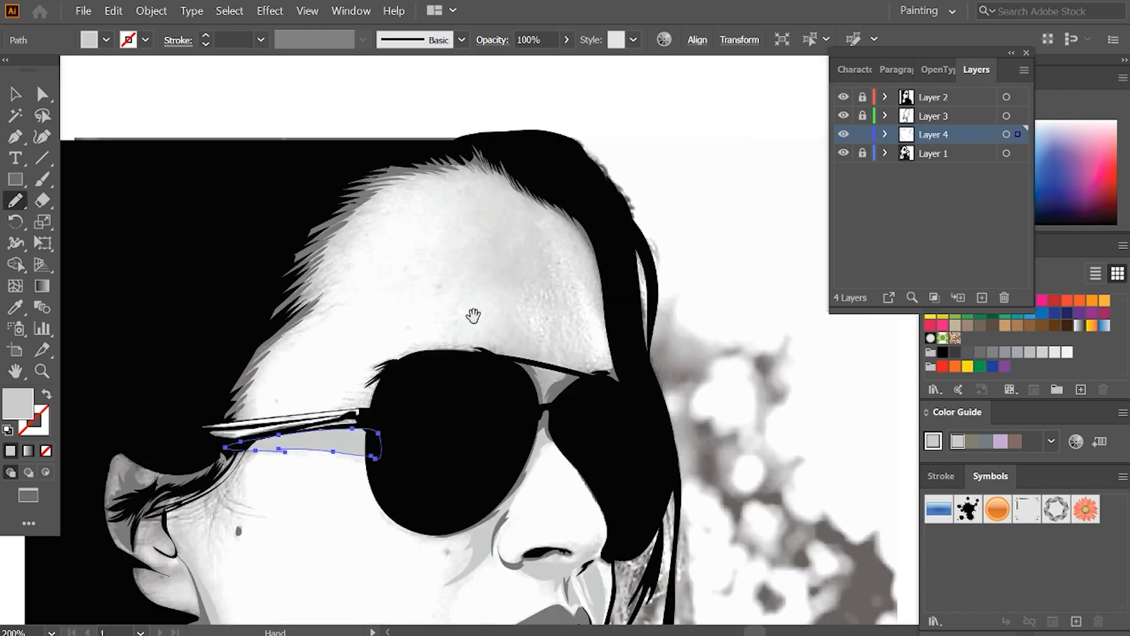
pyautogui.moveTo(316, 308); pyautogui.dragTo(249, 407)
pyautogui.moveTo(469, 177); pyautogui.dragTo(184, 393)
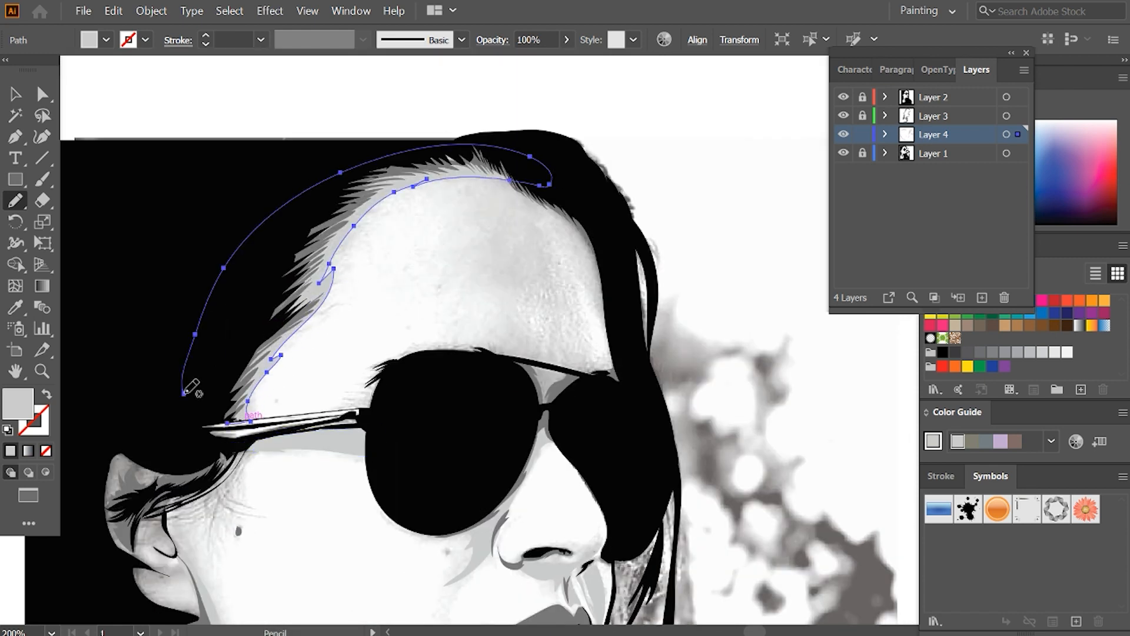
pyautogui.moveTo(596, 259); pyautogui.dragTo(553, 153)
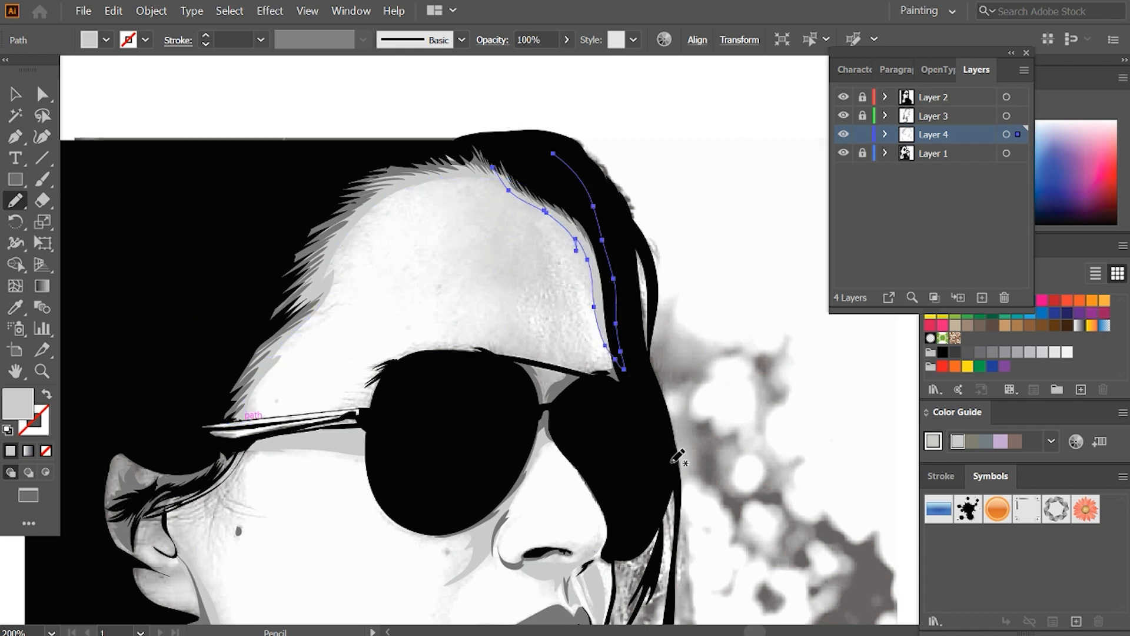
# - Draw light grey shading down the neck below the ear and under the chin around the hair strands
pyautogui.scroll(-5, 663, 462)
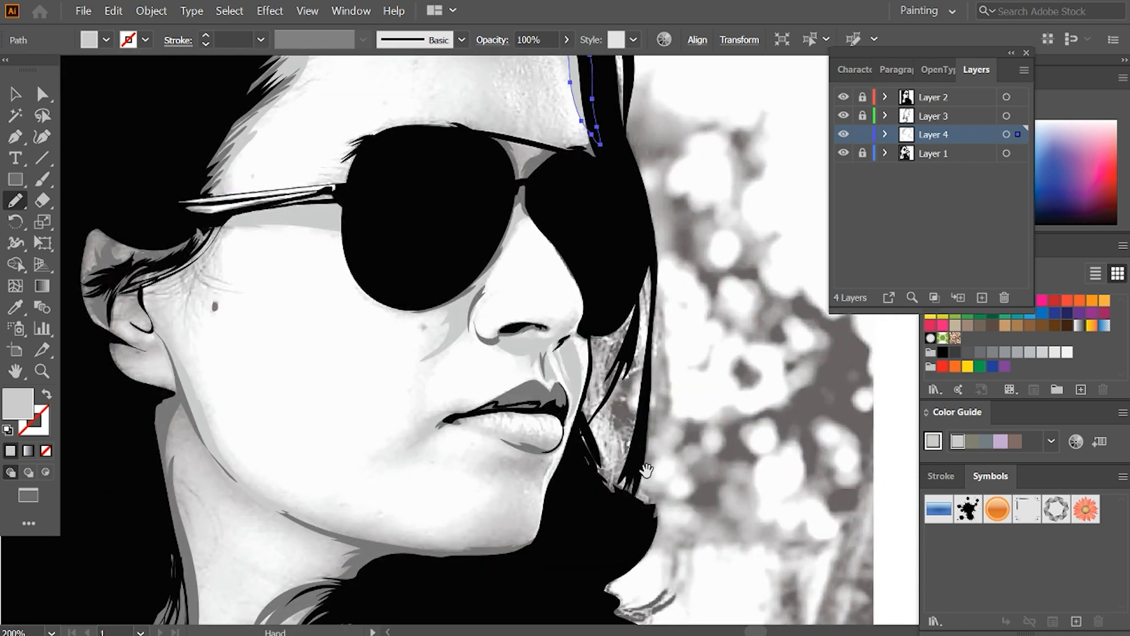
pyautogui.scroll(-5, 660, 457)
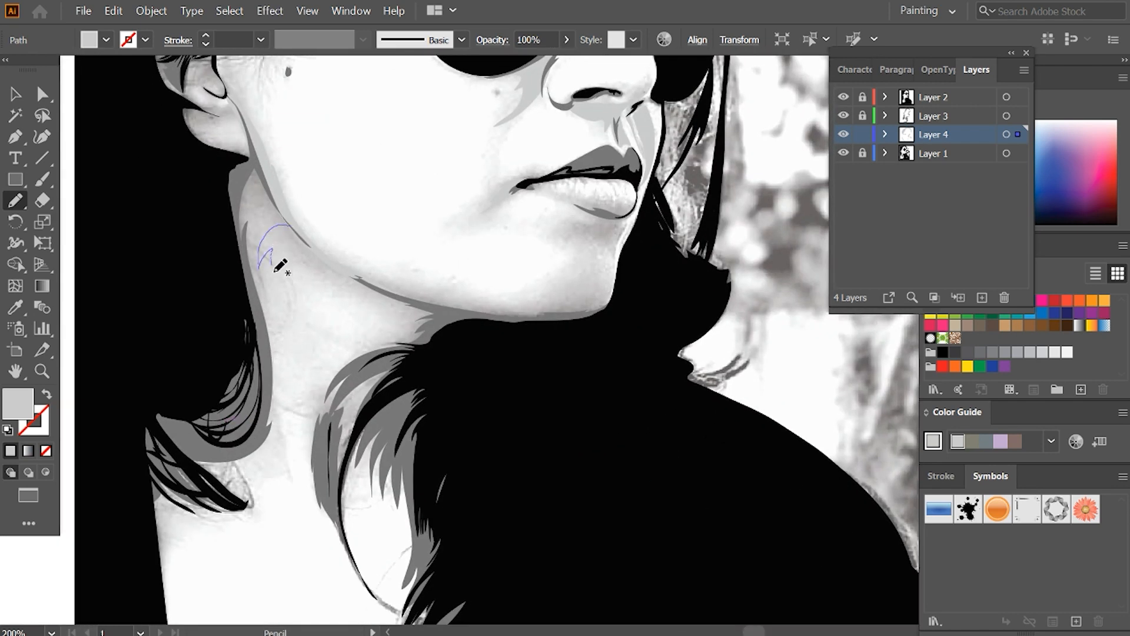
pyautogui.moveTo(280, 266)
pyautogui.mouseDown()
pyautogui.moveTo(142, 432)
pyautogui.moveTo(237, 153)
pyautogui.moveTo(290, 225)
pyautogui.mouseUp()
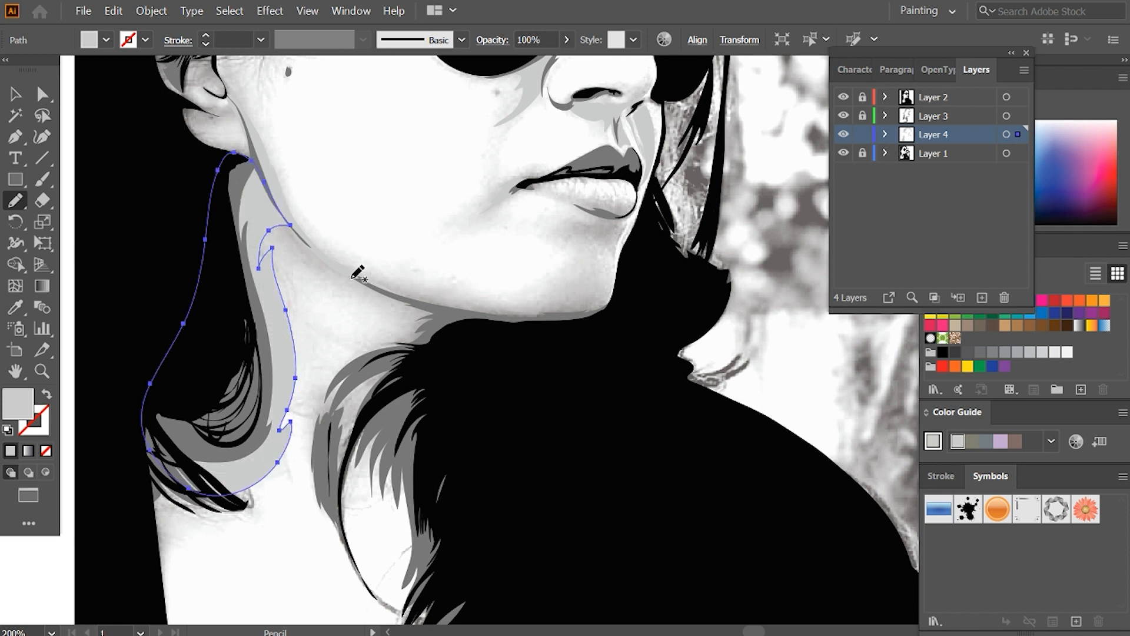
pyautogui.moveTo(374, 339)
pyautogui.mouseDown()
pyautogui.moveTo(329, 503)
pyautogui.moveTo(352, 494)
pyautogui.moveTo(382, 553)
pyautogui.moveTo(465, 554)
pyautogui.moveTo(460, 329)
pyautogui.moveTo(340, 269)
pyautogui.mouseUp()
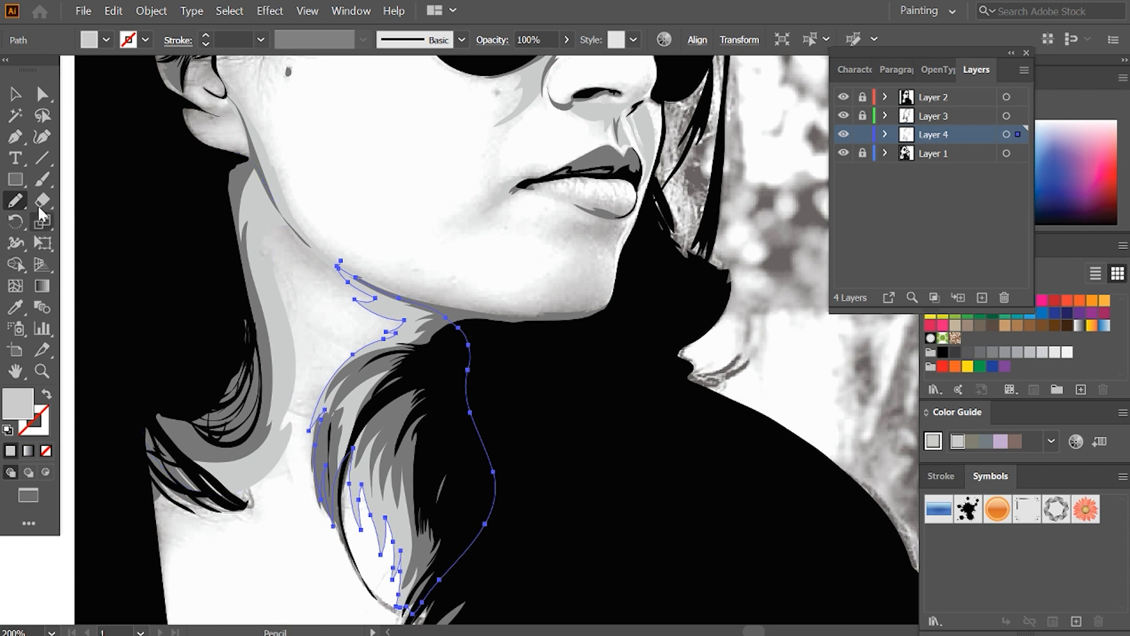
# - Draw a light grey Pencil shape along the chest's outer edge and the garment's curved neckline
pyautogui.hotkey('shift', 'e')
pyautogui.press('v')
pyautogui.click(748, 483)
pyautogui.moveTo(748, 483); pyautogui.dragTo(816, 295)
pyautogui.click(18, 204)
pyautogui.moveTo(227, 305)
pyautogui.mouseDown()
pyautogui.moveTo(237, 402)
pyautogui.moveTo(281, 555)
pyautogui.moveTo(209, 271)
pyautogui.mouseUp()
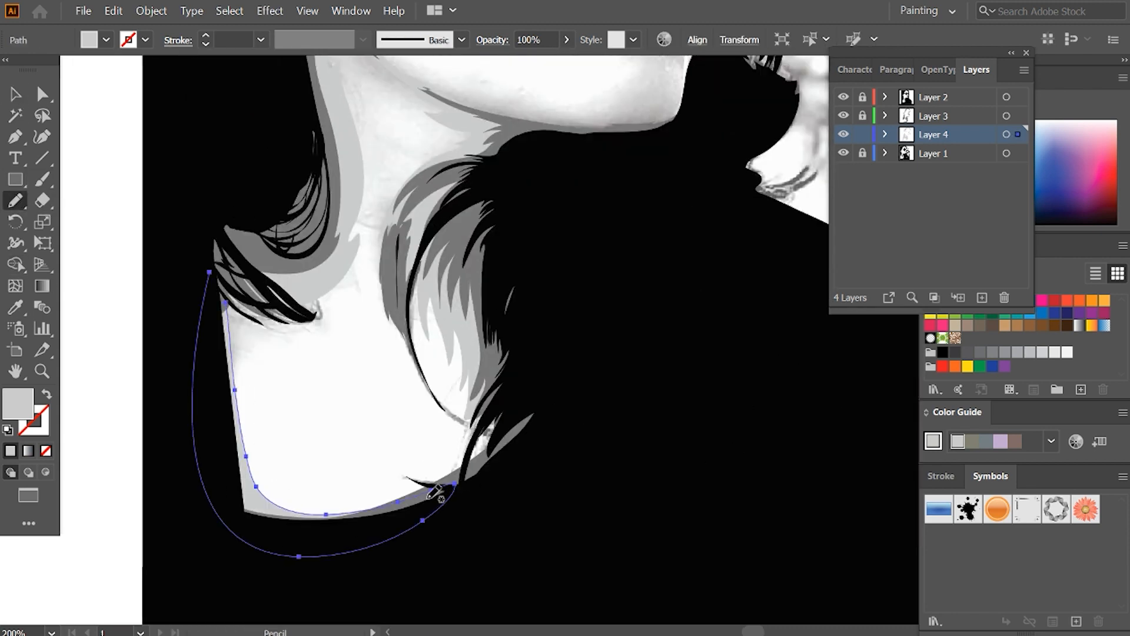
pyautogui.moveTo(280, 514)
pyautogui.mouseDown()
pyautogui.moveTo(528, 412)
pyautogui.moveTo(280, 515)
pyautogui.mouseUp()
# - Hide the photo layer and examine the vector shading of the portrait on its own
pyautogui.hotkey('ctrl', '-')
pyautogui.moveTo(674, 508); pyautogui.dragTo(628, 522)
pyautogui.moveTo(808, 197); pyautogui.dragTo(631, 535)
pyautogui.click(843, 153)
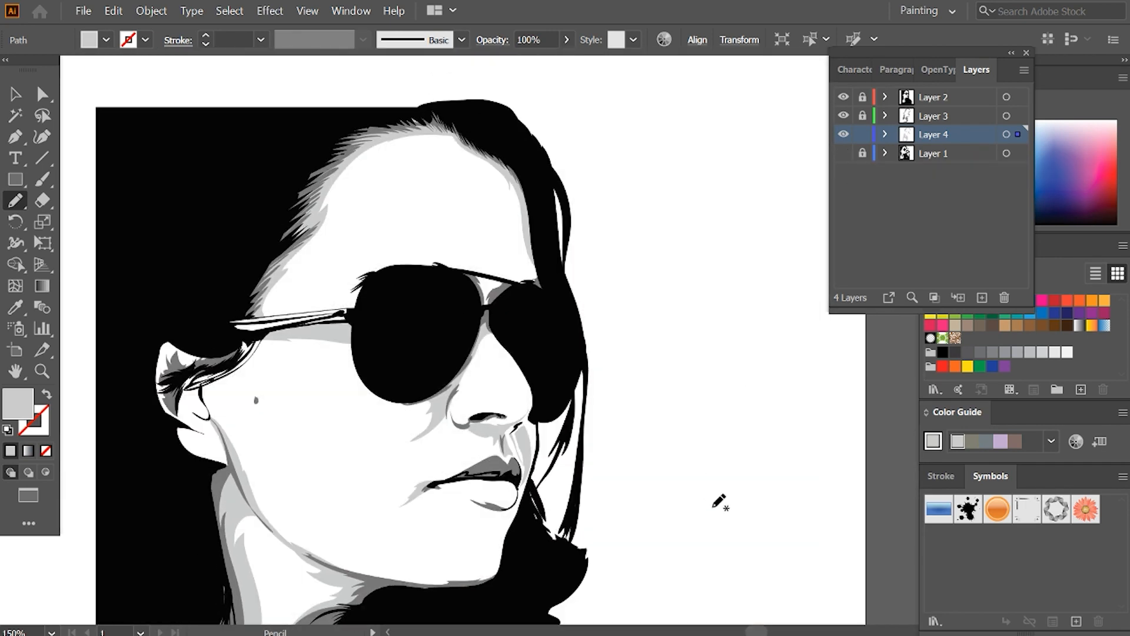
pyautogui.hotkey('ctrl', '-')
pyautogui.hotkey('ctrl', '-')
pyautogui.hotkey('ctrl', '+')
pyautogui.hotkey('ctrl', '+')
pyautogui.hotkey('ctrl', '+')
pyautogui.hotkey('ctrl', '+')
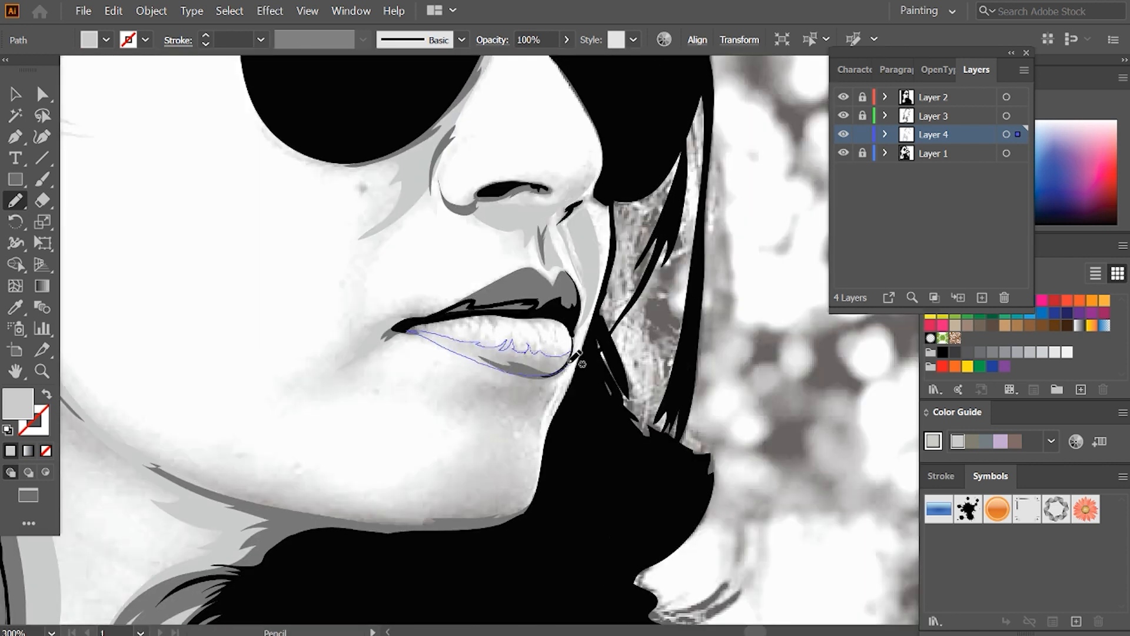
# - Draw light grey shading on the lower lip, along its upper edge and at the mouth corner
pyautogui.moveTo(570, 362); pyautogui.dragTo(570, 352)
pyautogui.moveTo(502, 321); pyautogui.dragTo(571, 336)
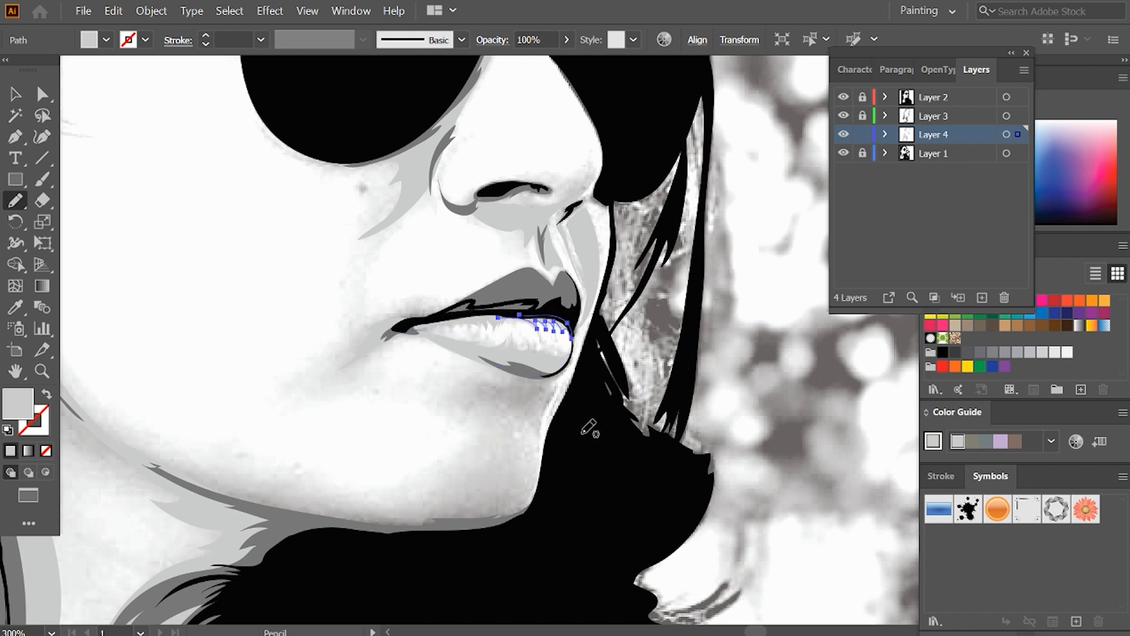
pyautogui.moveTo(381, 327); pyautogui.dragTo(383, 327)
pyautogui.keyDown('ctrl'); pyautogui.click(751, 467); pyautogui.keyUp('ctrl')
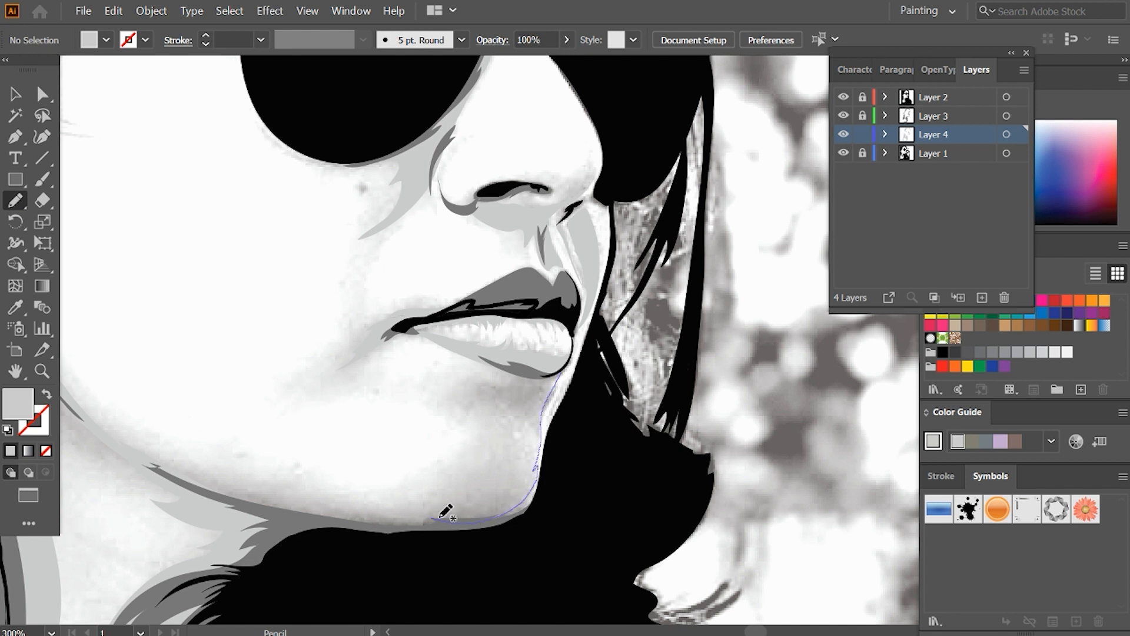
# - Draw a closed, jagged light grey shading shape over the chin below the lower lip
pyautogui.moveTo(495, 377); pyautogui.dragTo(497, 375)
pyautogui.keyDown('ctrl'); pyautogui.click(517, 366); pyautogui.keyUp('ctrl')
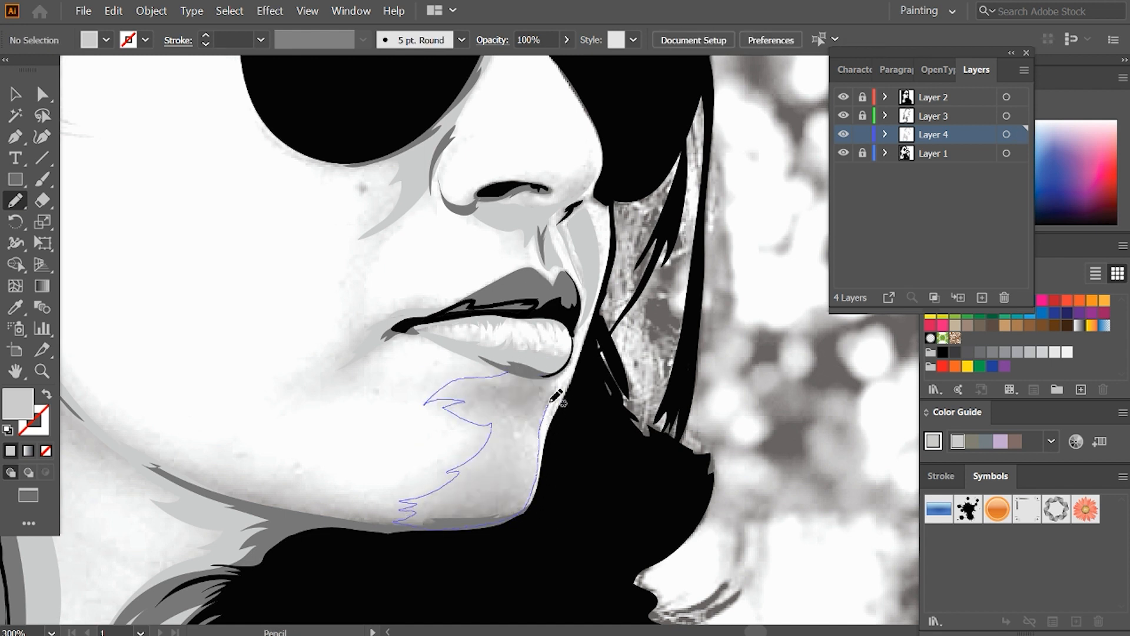
pyautogui.moveTo(556, 395); pyautogui.dragTo(556, 395)
# - Draw light grey shading along the underside of the jaw and on the cheek in front of the ear
pyautogui.moveTo(460, 430); pyautogui.dragTo(633, 362)
pyautogui.moveTo(484, 423)
pyautogui.mouseDown()
pyautogui.moveTo(575, 457)
pyautogui.moveTo(659, 466)
pyautogui.mouseUp()
pyautogui.hotkey('ctrl', '-')
pyautogui.hotkey('ctrl', '-')
pyautogui.moveTo(667, 560); pyautogui.dragTo(672, 517)
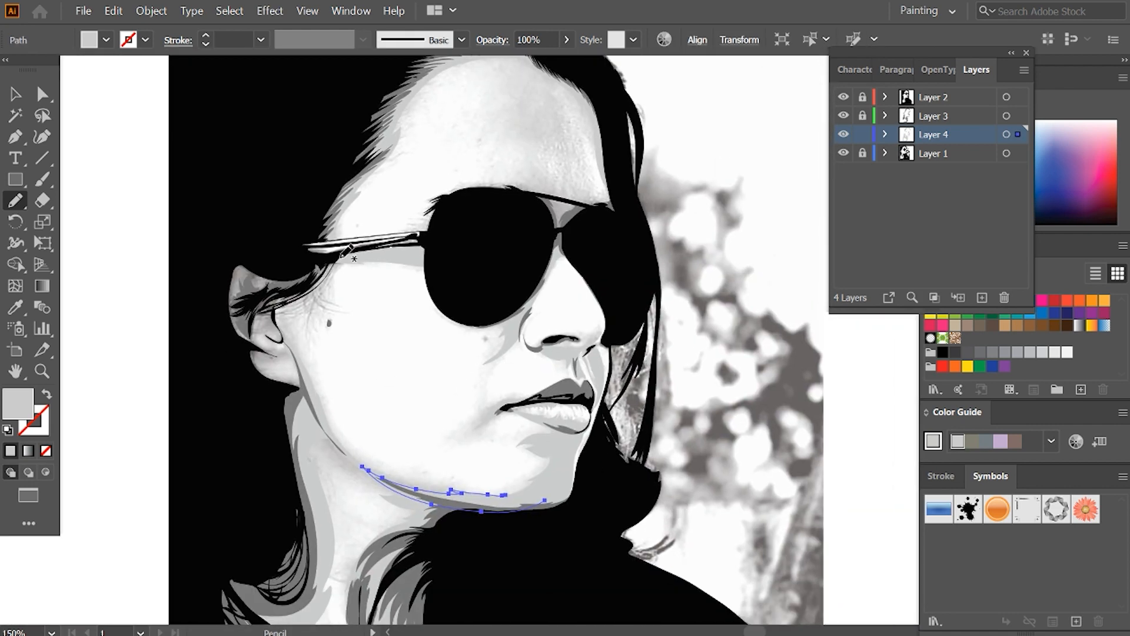
pyautogui.moveTo(296, 328); pyautogui.dragTo(277, 310)
pyautogui.scroll(1, 687, 515)
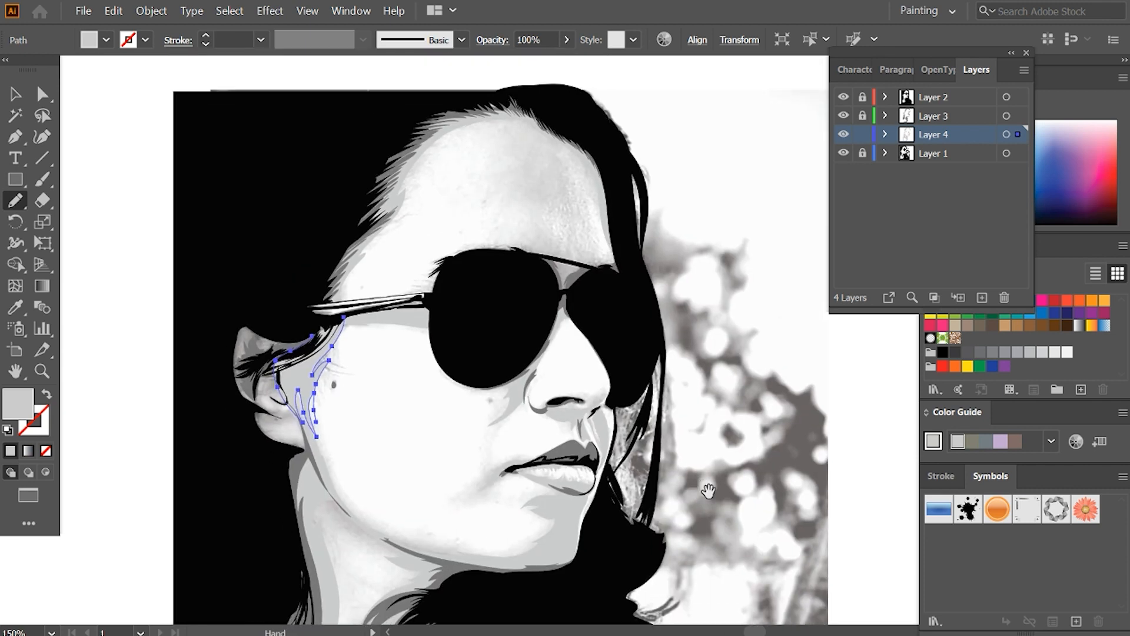
# - Hide the photo layer and examine the shaded portrait as a whole and around the face
pyautogui.scroll(-4, 687, 515)
pyautogui.hotkey('ctrl', '-')
pyautogui.hotkey('ctrl', '-')
pyautogui.moveTo(786, 456); pyautogui.dragTo(636, 392)
pyautogui.click(844, 153)
pyautogui.press('v')
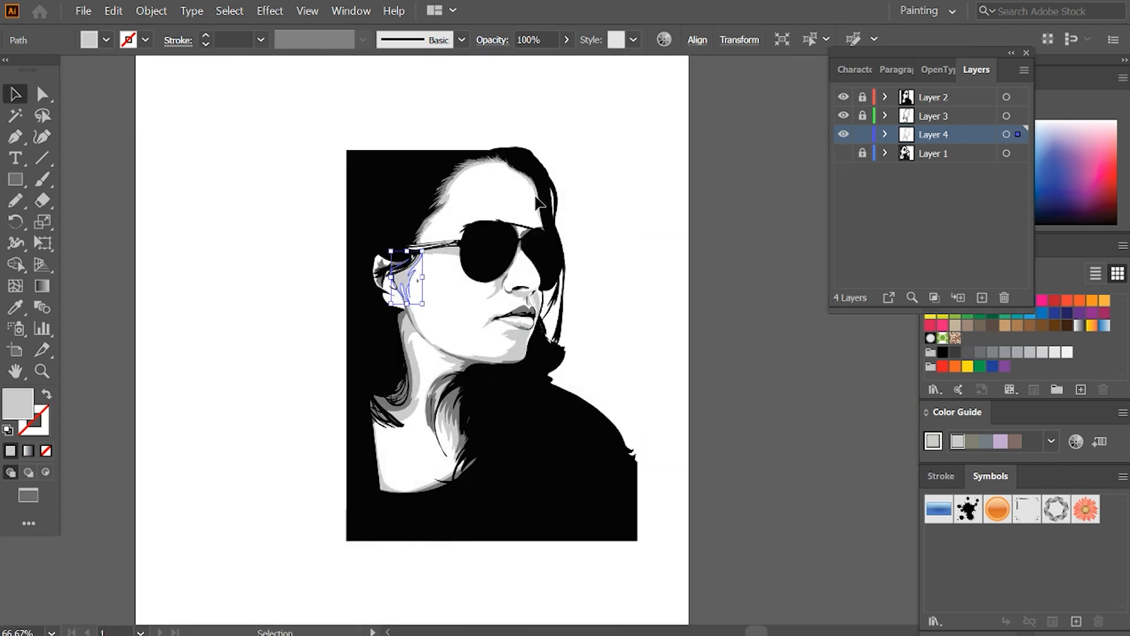
pyautogui.click(748, 482)
pyautogui.hotkey('ctrl', '+')
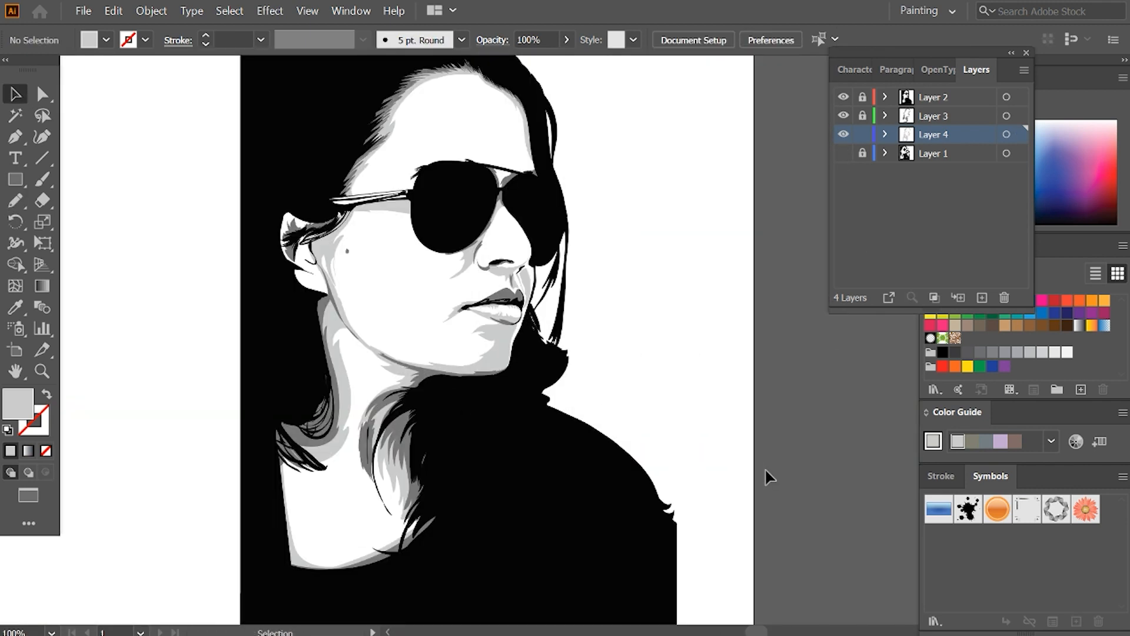
pyautogui.hotkey('ctrl', '+')
pyautogui.hotkey('ctrl', '+')
pyautogui.moveTo(703, 422); pyautogui.dragTo(729, 630)
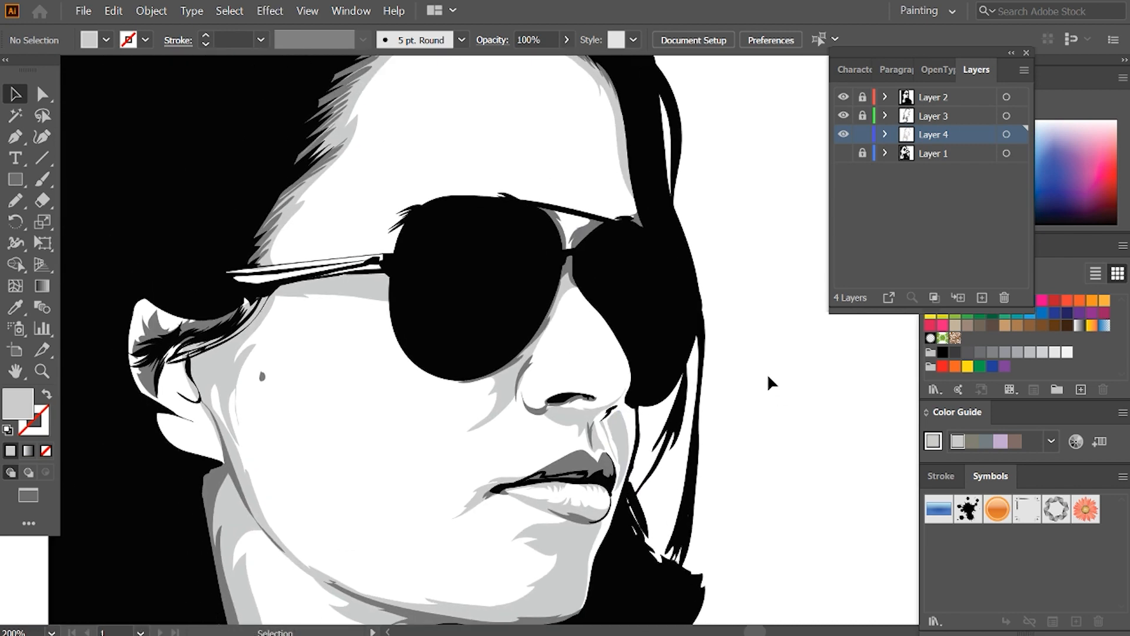
# - Show the photo, draw a light grey shadow around the nostril, and hide the photo layer again
pyautogui.click(845, 154)
pyautogui.press('n')
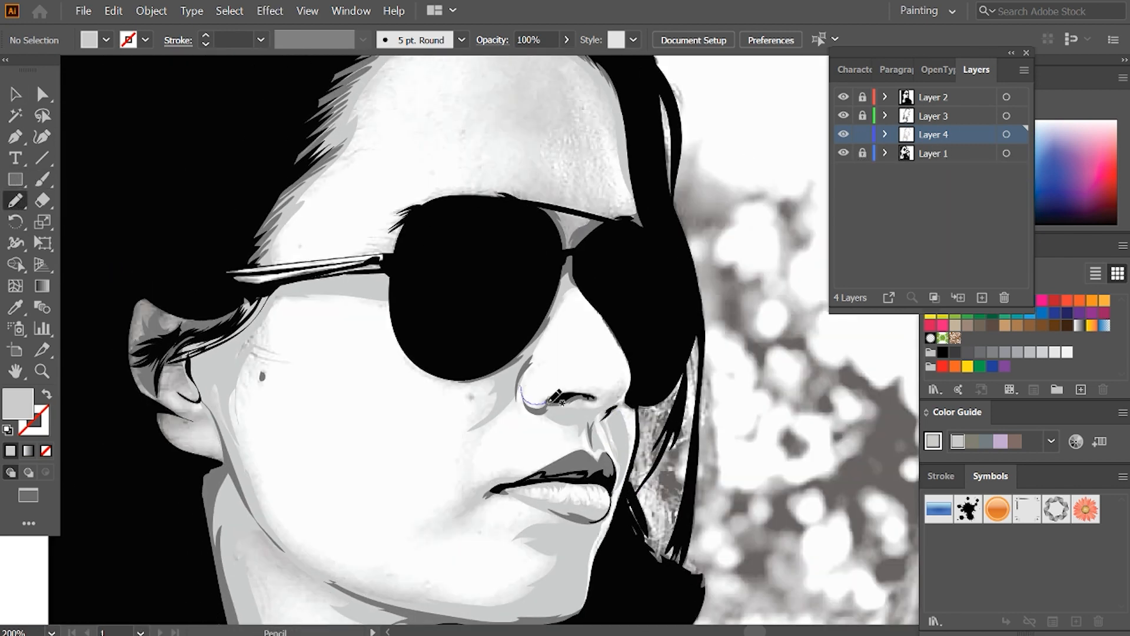
pyautogui.moveTo(551, 403); pyautogui.dragTo(599, 395)
pyautogui.click(844, 154)
pyautogui.click(16, 94)
pyautogui.click(804, 405)
pyautogui.hotkey('ctrl', '-')
pyautogui.hotkey('ctrl', '-')
pyautogui.hotkey('ctrl', '-')
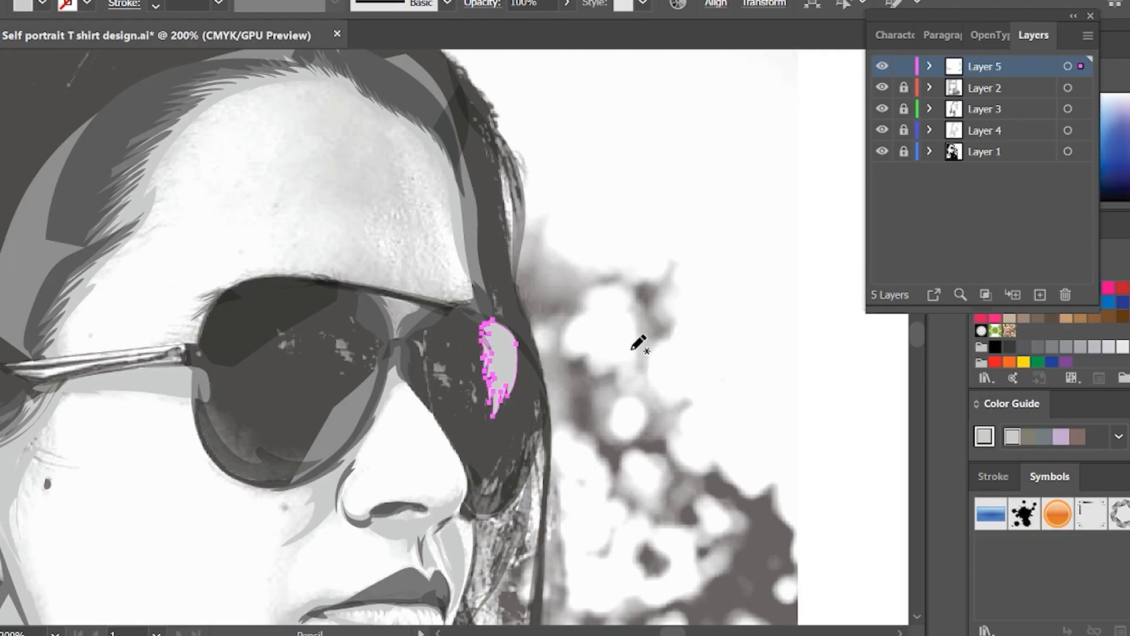
# - Replace the jagged light grey reflection on the far lens with a crescent and draw a matching crescent on the near lens
pyautogui.press('v')
pyautogui.press('Delete')
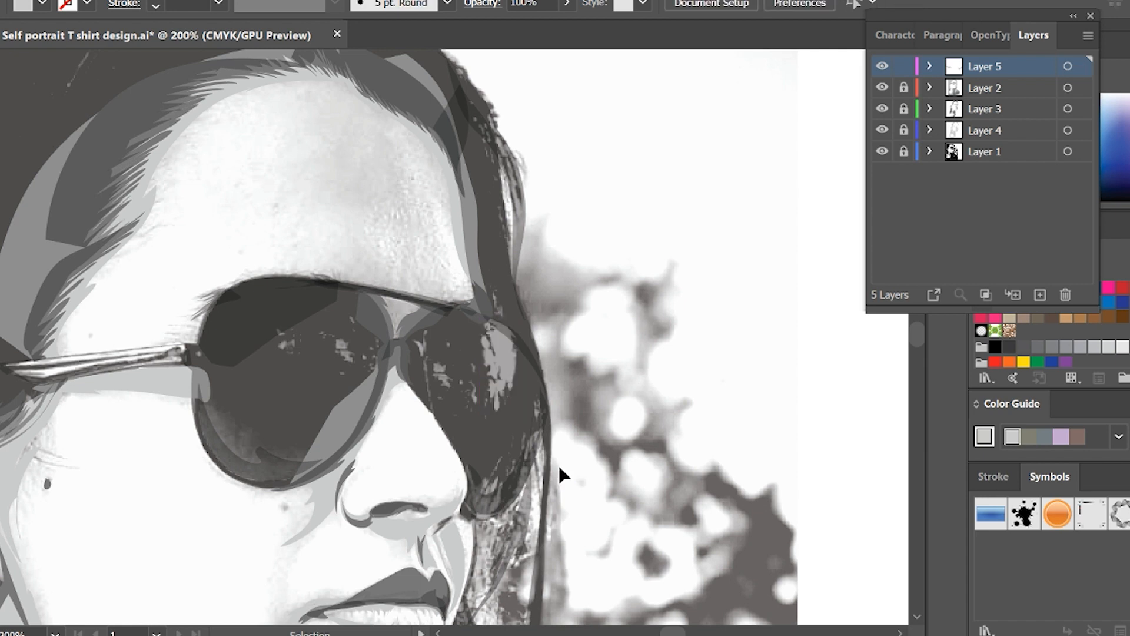
pyautogui.moveTo(451, 333)
pyautogui.mouseDown()
pyautogui.moveTo(528, 418)
pyautogui.moveTo(488, 327)
pyautogui.moveTo(447, 333)
pyautogui.mouseUp()
pyautogui.moveTo(243, 318)
pyautogui.mouseDown()
pyautogui.moveTo(311, 334)
pyautogui.moveTo(360, 398)
pyautogui.mouseUp()
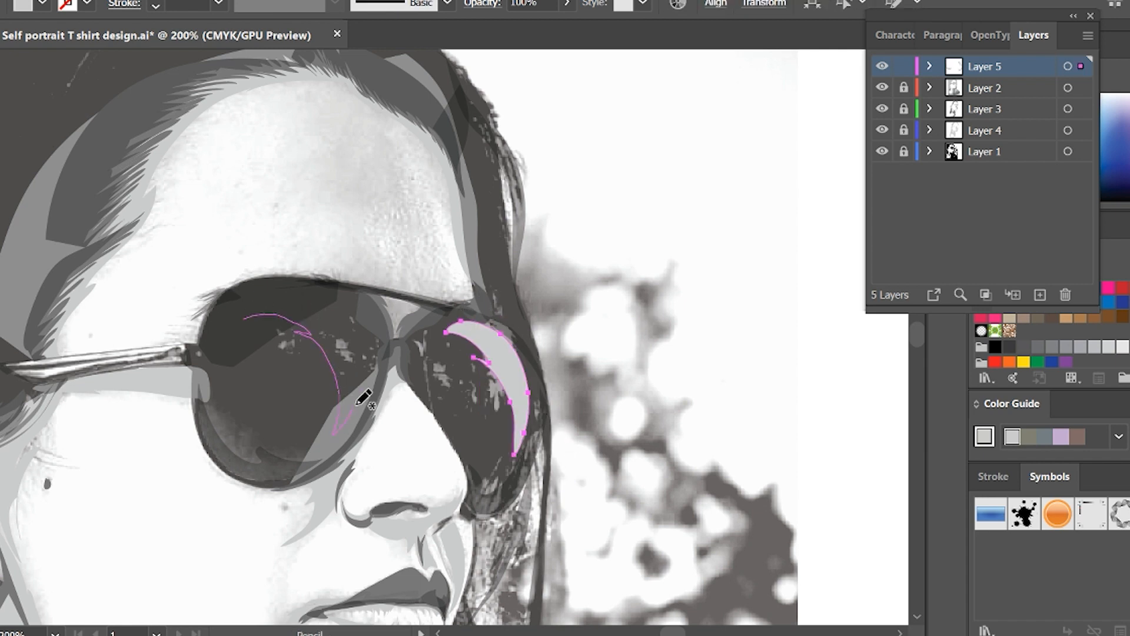
pyautogui.moveTo(315, 303); pyautogui.dragTo(243, 318)
pyautogui.press('v')
pyautogui.click(698, 418)
pyautogui.hotkey('ctrl', '-')
pyautogui.hotkey('ctrl', '-')
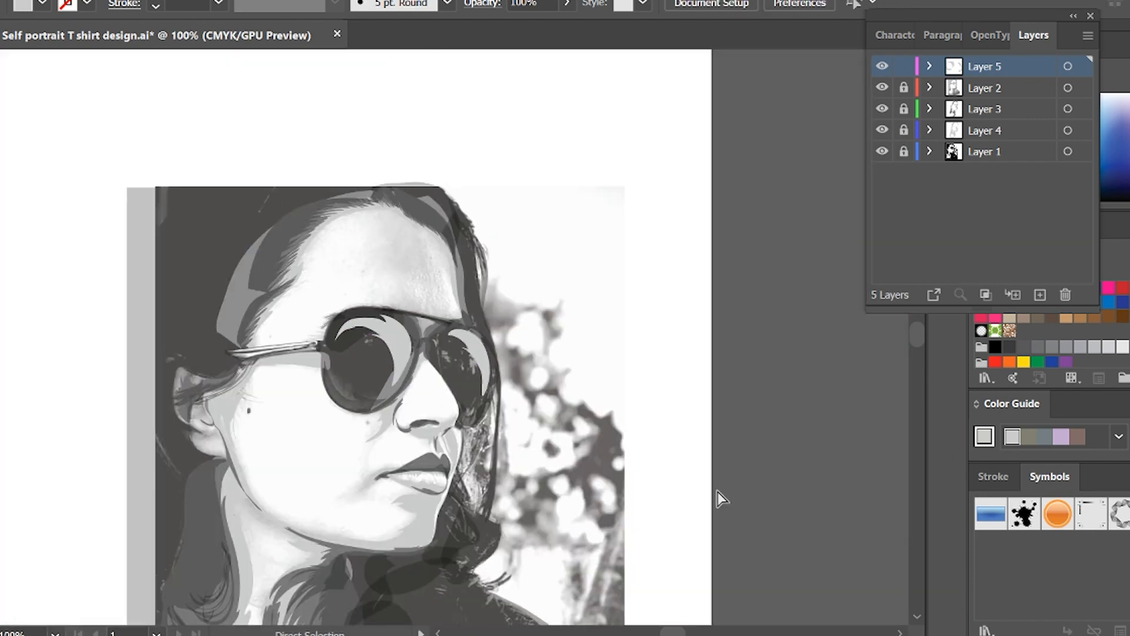
# - Lock Layer 5, unlock Layer 2, set all its black artwork to full opacity, and lock Layer 2 again
pyautogui.click(904, 66)
pyautogui.click(903, 88)
pyautogui.click(985, 88)
pyautogui.hotkey('ctrl', 'a')
pyautogui.click(567, 3)
pyautogui.moveTo(541, 27); pyautogui.dragTo(602, 25)
pyautogui.click(720, 237)
pyautogui.click(721, 236)
pyautogui.moveTo(692, 607); pyautogui.dragTo(715, 462)
pyautogui.click(903, 87)
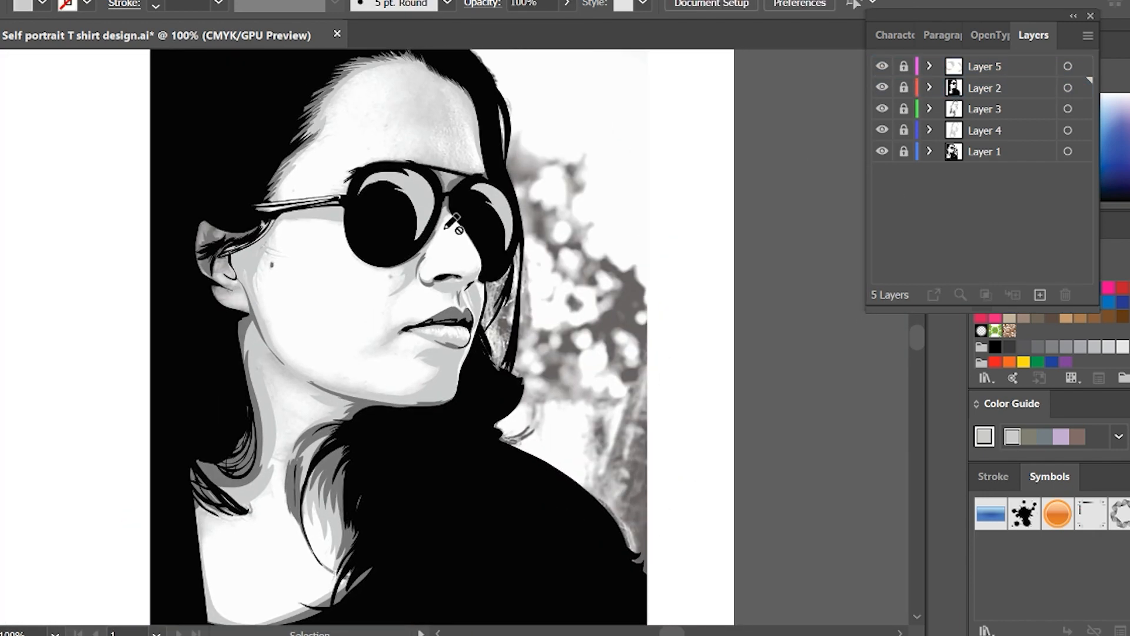
# - Unlock Layer 5 and recolour the two lower lens reflections with the darker grey sampled from the neck shading
pyautogui.click(904, 66)
pyautogui.click(402, 253)
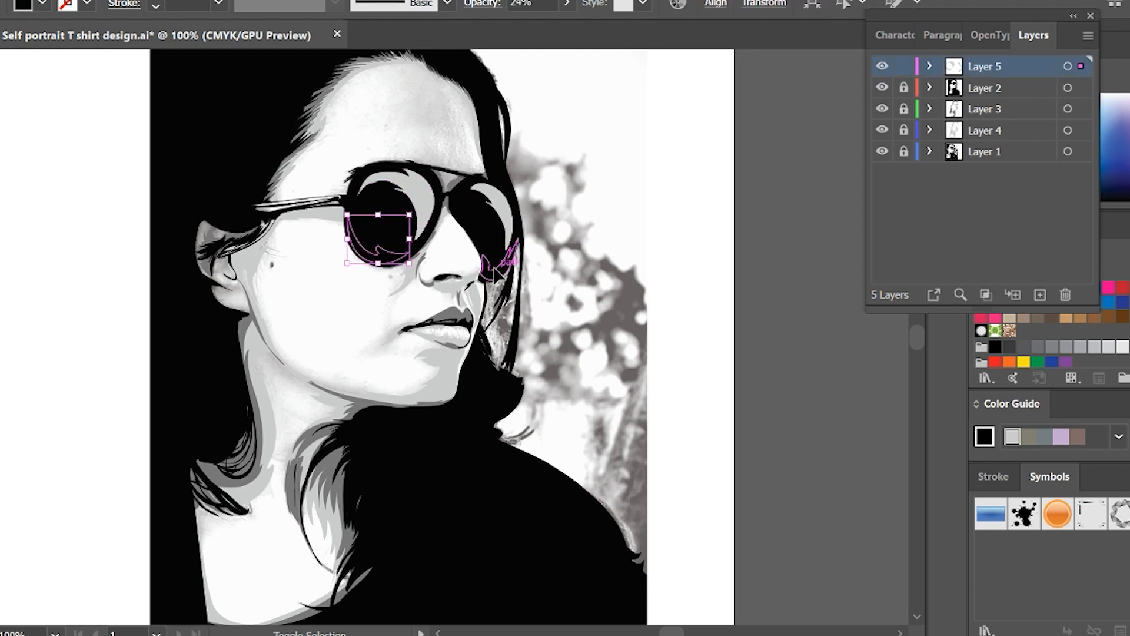
pyautogui.keyDown('shift'); pyautogui.click(504, 259); pyautogui.keyUp('shift')
pyautogui.press('i')
pyautogui.click(242, 327)
pyautogui.press('v')
pyautogui.click(675, 250)
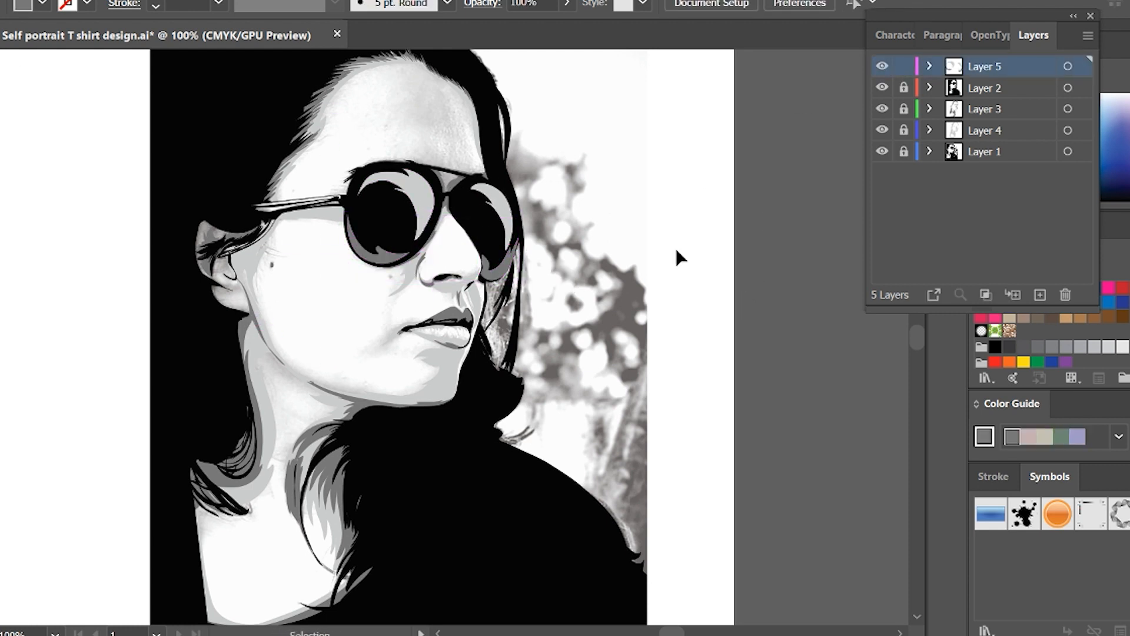
# - Delete the light grey crescent reflections from both sunglass lenses
pyautogui.click(500, 212)
pyautogui.press('Delete')
pyautogui.click(424, 206)
pyautogui.press('Delete')
# - Hide the photo on Layer 1 and save the document
pyautogui.moveTo(720, 492); pyautogui.dragTo(739, 439)
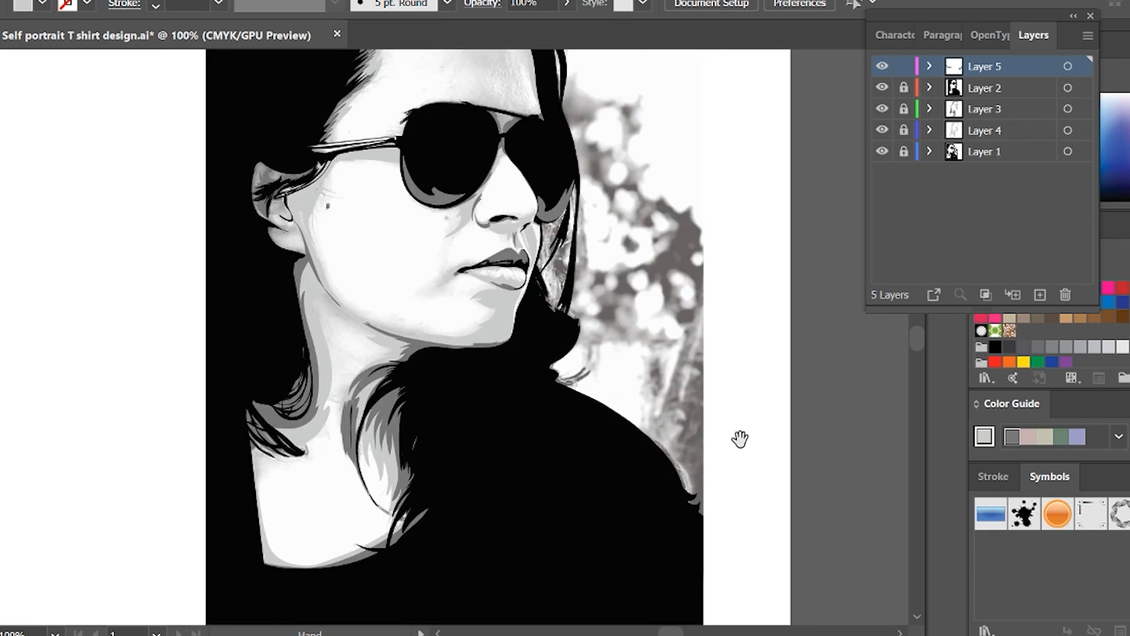
pyautogui.hotkey('ctrl', '-')
pyautogui.click(881, 151)
pyautogui.hotkey('ctrl', 's')
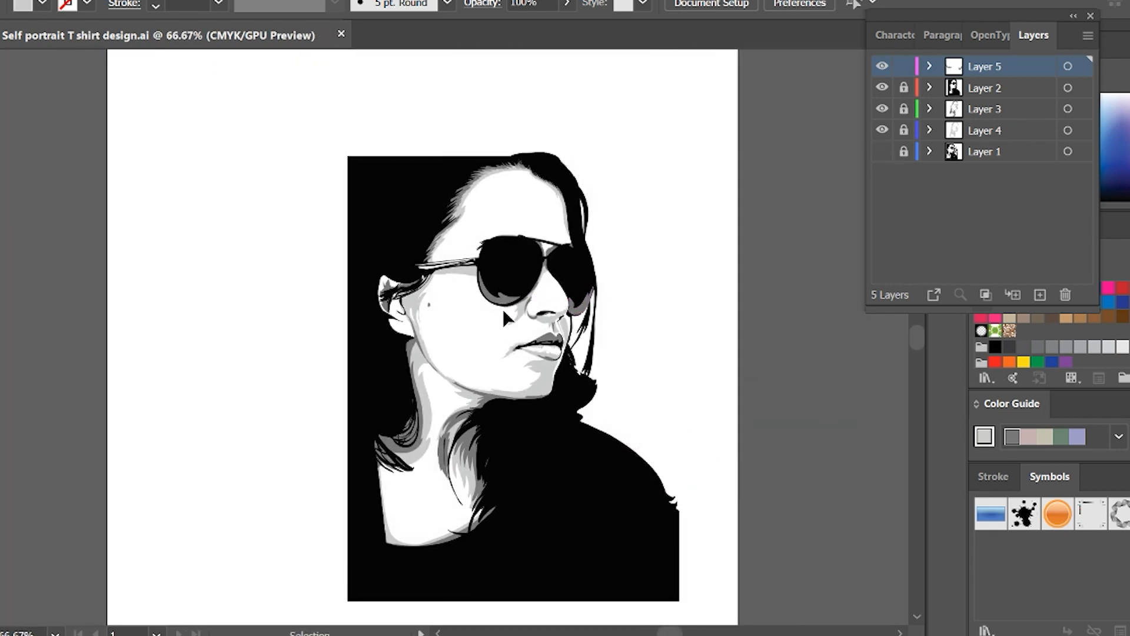
pyautogui.click(502, 300)
pyautogui.keyDown('shift'); pyautogui.click(588, 303); pyautogui.keyUp('shift')
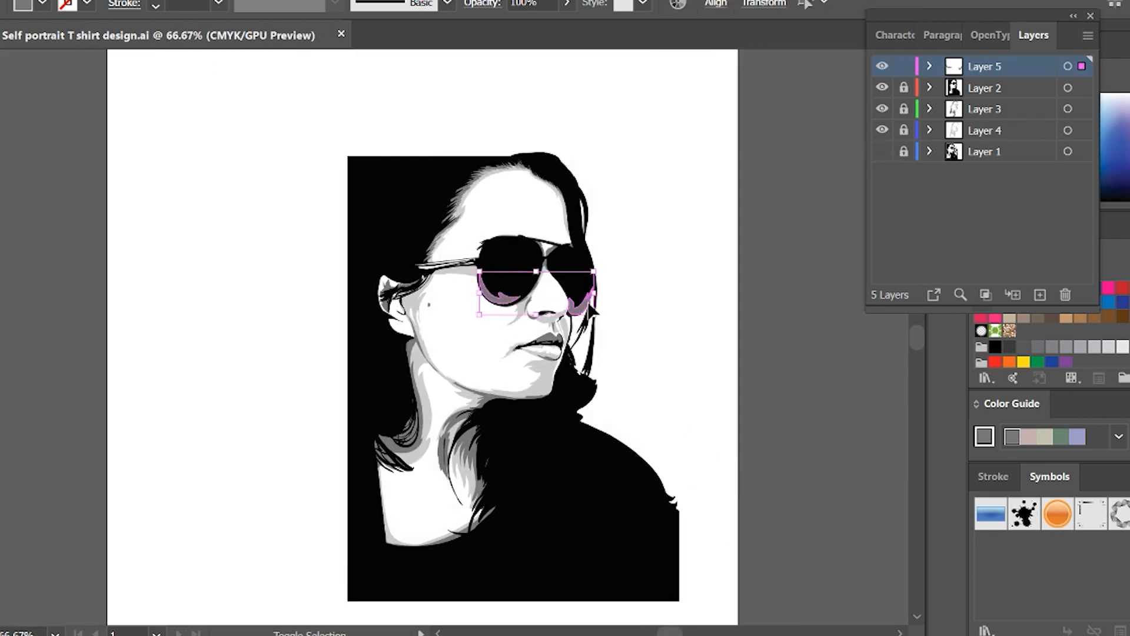
pyautogui.click(697, 296)
pyautogui.moveTo(712, 471); pyautogui.dragTo(728, 439)
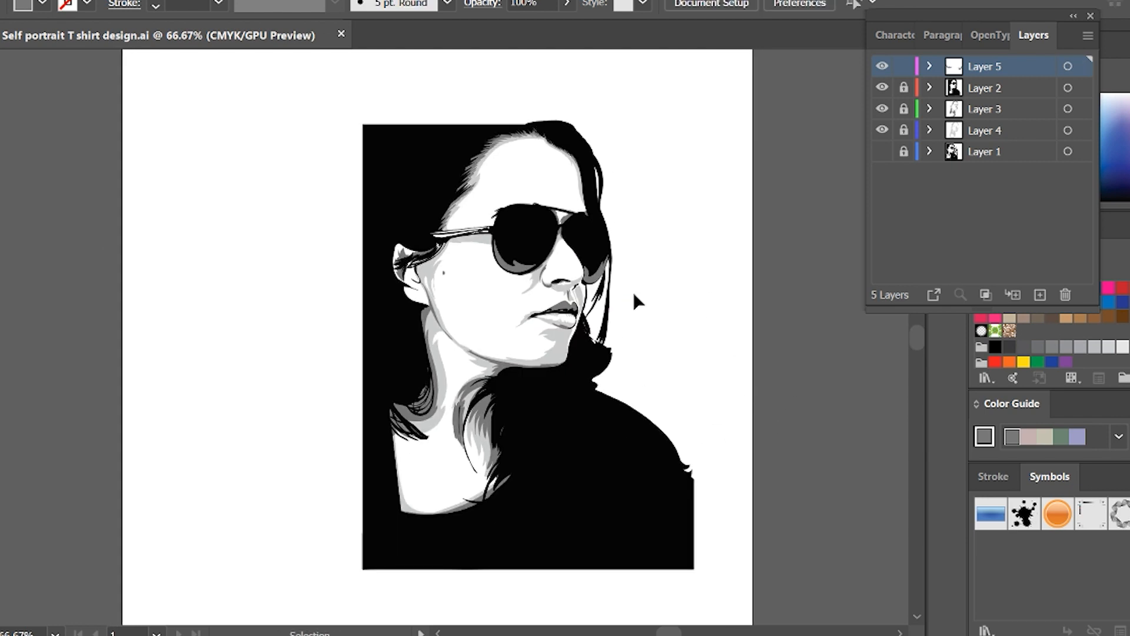
# - Unlock Layer 2 and extend the hair above the head with a rounded freehand shape, filled with the black sampled from the hair
pyautogui.moveTo(655, 251); pyautogui.dragTo(718, 419)
pyautogui.hotkey('ctrl', '+')
pyautogui.hotkey('ctrl', '+')
pyautogui.moveTo(585, 371); pyautogui.dragTo(387, 442)
pyautogui.click(904, 88)
pyautogui.press('n')
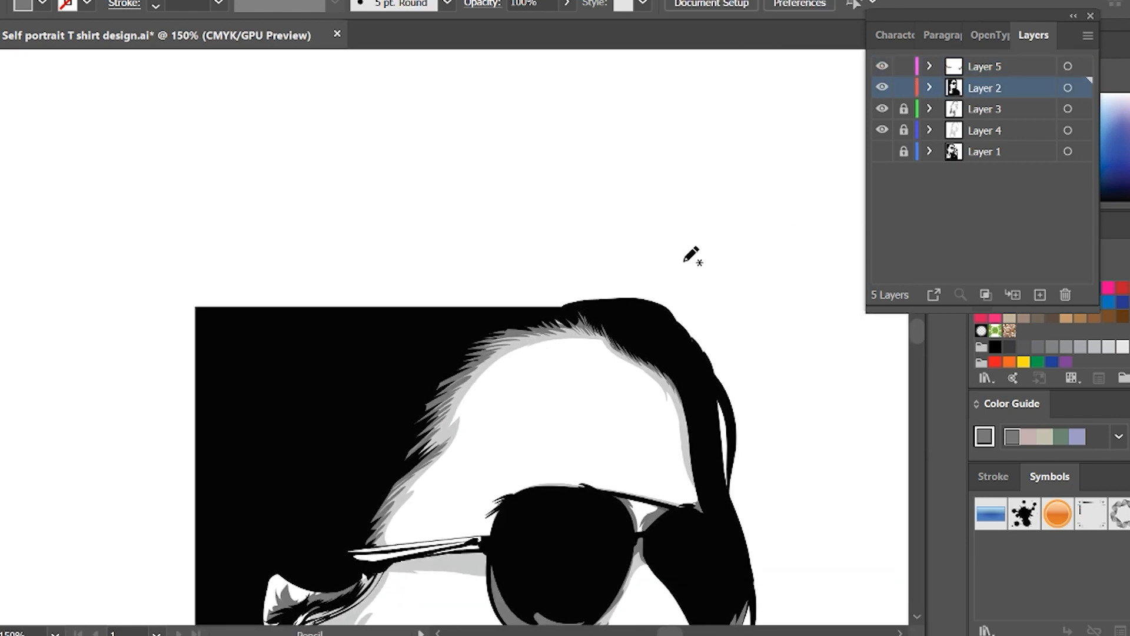
pyautogui.moveTo(673, 310)
pyautogui.mouseDown()
pyautogui.moveTo(376, 242)
pyautogui.moveTo(250, 315)
pyautogui.moveTo(694, 337)
pyautogui.mouseUp()
pyautogui.press('i')
pyautogui.click(327, 386)
pyautogui.hotkey('ctrl', 'shift', 'a')
pyautogui.press('n')
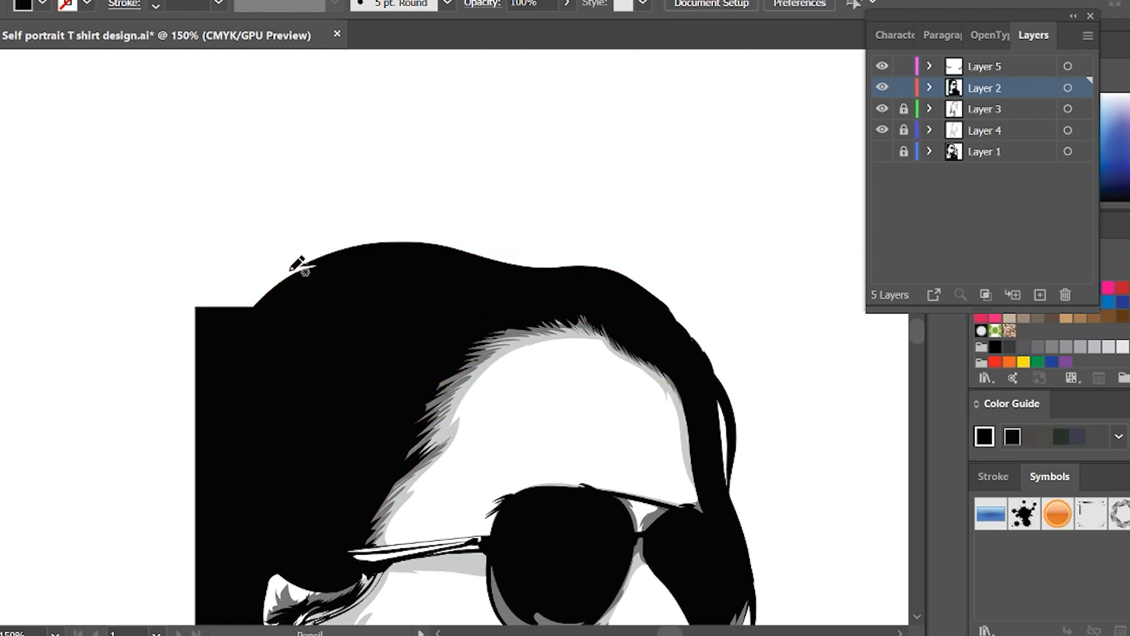
# - Draw thin loose black strands along the upper back edge of the extended hair
pyautogui.moveTo(290, 270); pyautogui.dragTo(375, 252)
pyautogui.press('v')
pyautogui.click(408, 226)
pyautogui.hotkey('ctrl', '-')
pyautogui.hotkey('ctrl', '-')
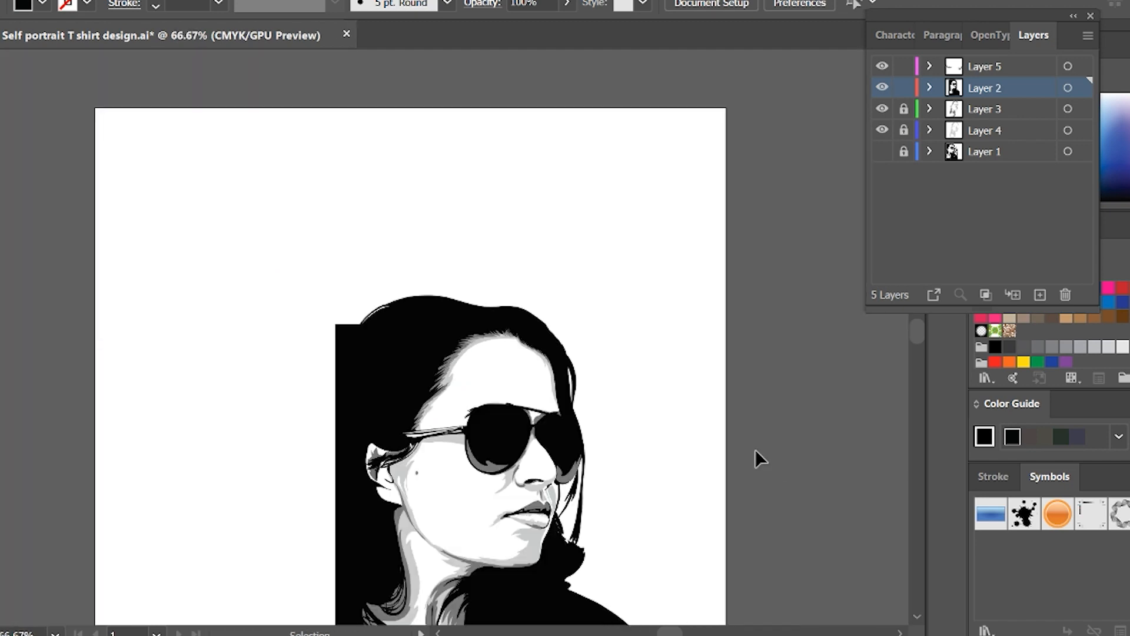
pyautogui.moveTo(663, 571); pyautogui.dragTo(721, 410)
pyautogui.moveTo(730, 492); pyautogui.dragTo(675, 448)
pyautogui.press('a')
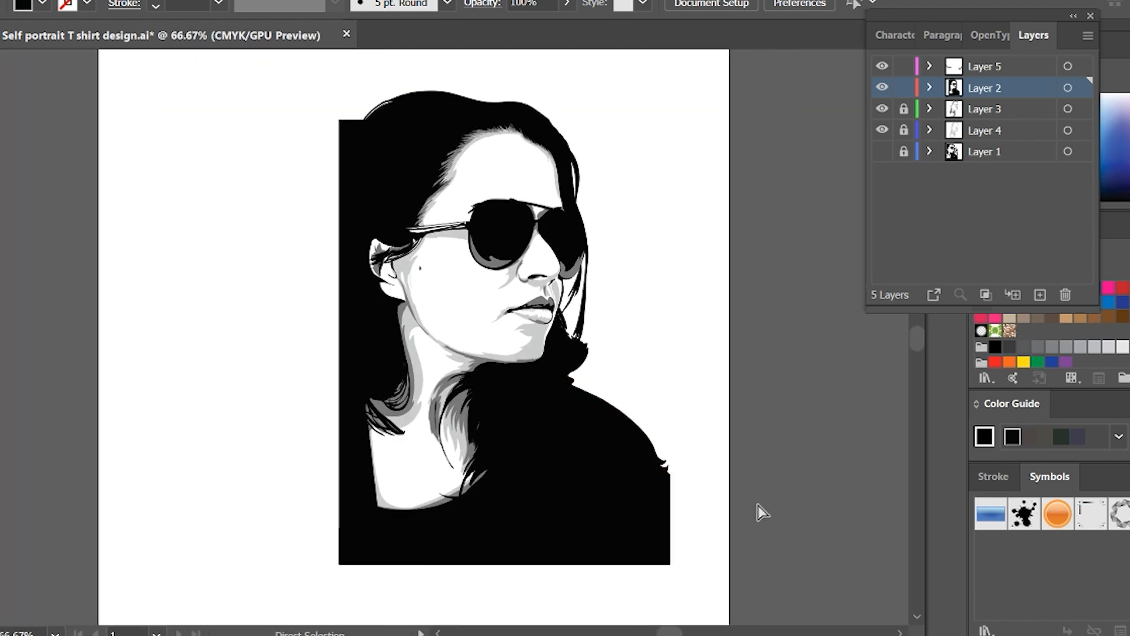
# - Hide Layer 2, show the photo on Layer 1, and make Layer 5 the active layer
pyautogui.hotkey('ctrl', '+')
pyautogui.moveTo(758, 505); pyautogui.dragTo(637, 425)
pyautogui.click(882, 87)
pyautogui.click(882, 152)
pyautogui.click(1001, 67)
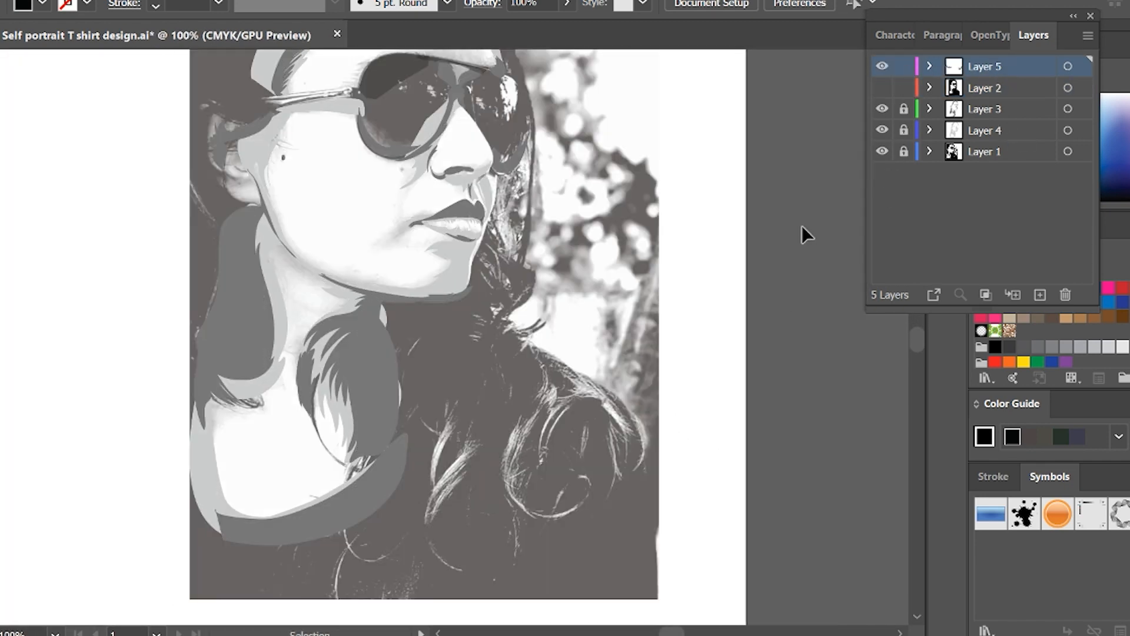
# - Sample the light grey and trace the large curled hair highlight below the shoulder as a closed freehand shape
pyautogui.hotkey('ctrl', '+')
pyautogui.press('n')
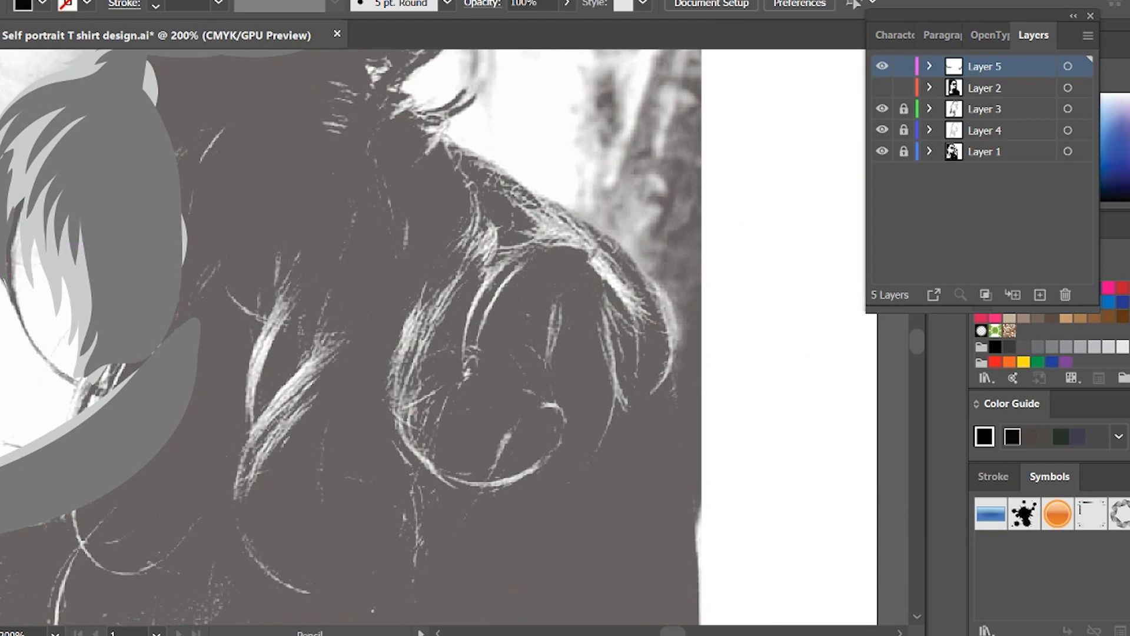
pyautogui.moveTo(534, 236); pyautogui.dragTo(542, 488)
pyautogui.press('i')
pyautogui.click(154, 324)
pyautogui.moveTo(426, 529); pyautogui.dragTo(397, 224)
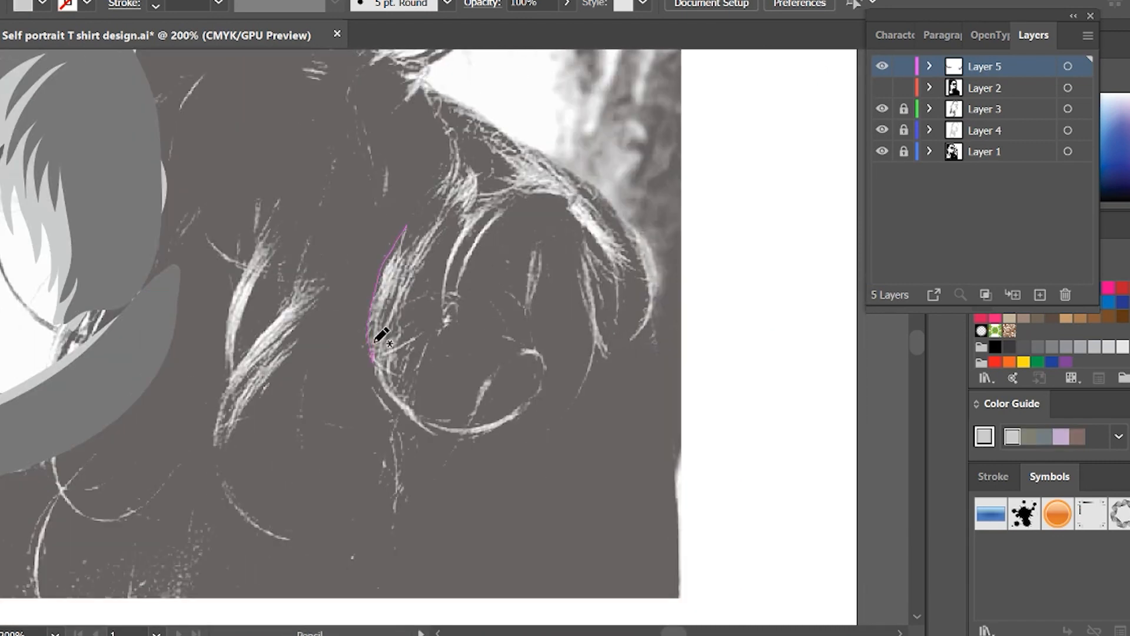
pyautogui.moveTo(535, 373)
pyautogui.mouseDown()
pyautogui.moveTo(472, 424)
pyautogui.moveTo(395, 369)
pyautogui.mouseUp()
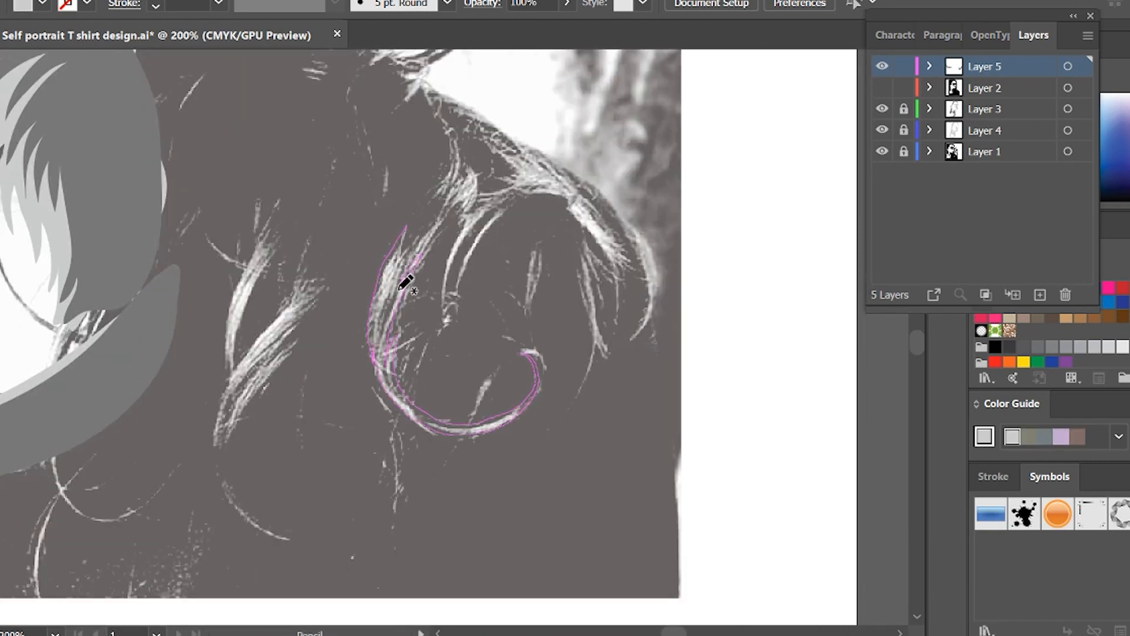
pyautogui.moveTo(408, 241); pyautogui.dragTo(408, 236)
# - Draw light grey highlights over the hair strands around the top and outer side of the large curl
pyautogui.moveTo(445, 318)
pyautogui.mouseDown()
pyautogui.moveTo(469, 219)
pyautogui.moveTo(526, 192)
pyautogui.moveTo(465, 156)
pyautogui.moveTo(528, 155)
pyautogui.mouseUp()
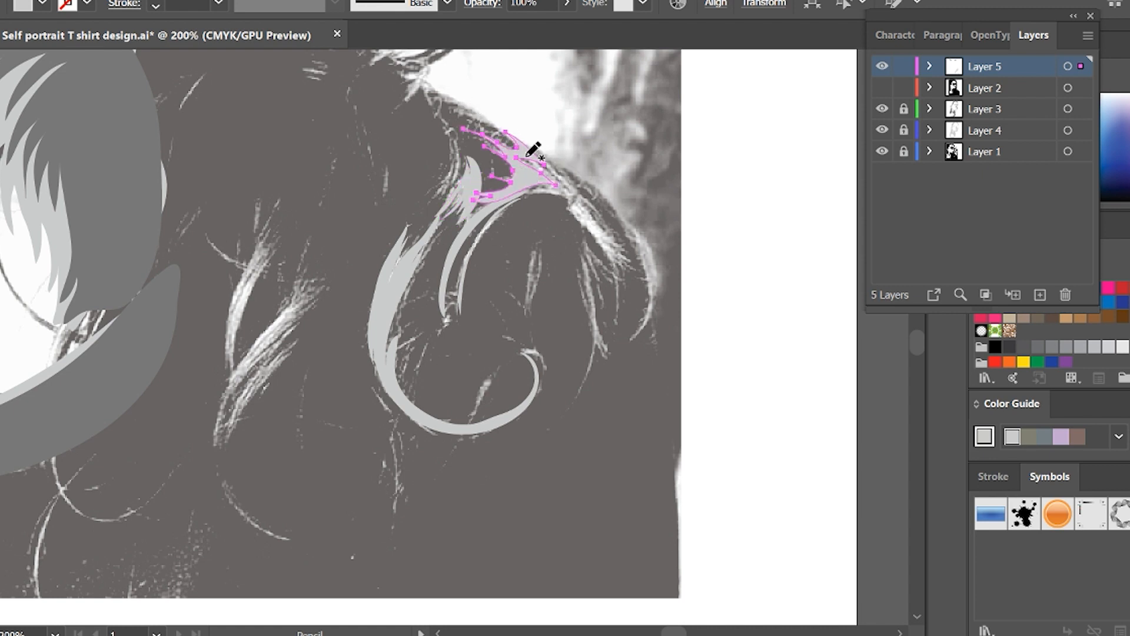
pyautogui.moveTo(611, 253); pyautogui.dragTo(613, 257)
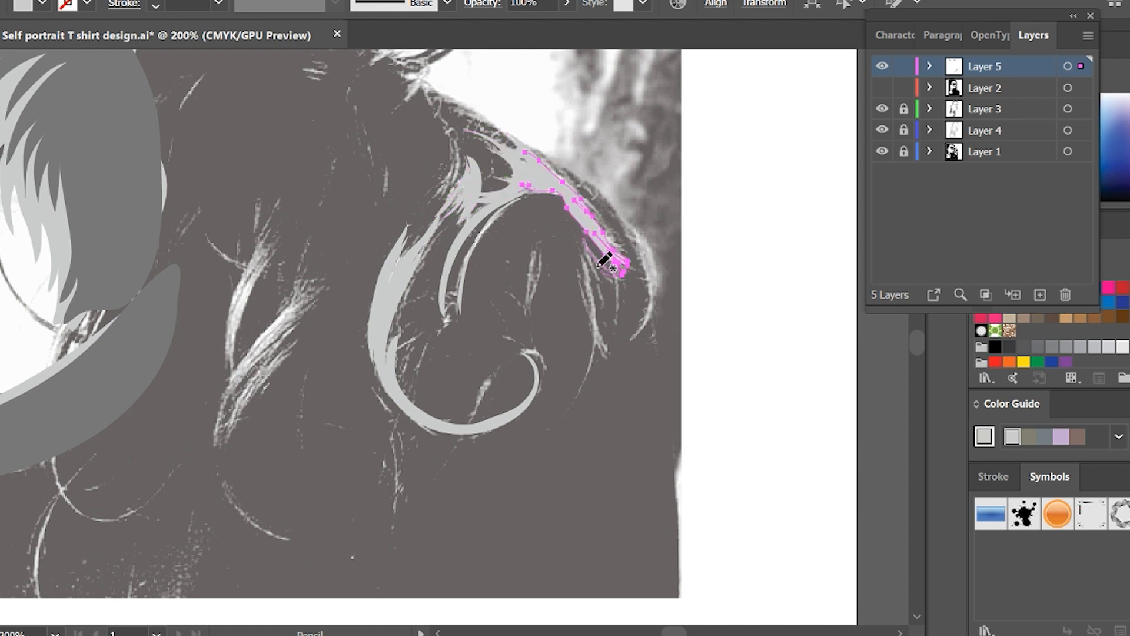
pyautogui.moveTo(591, 386); pyautogui.dragTo(583, 239)
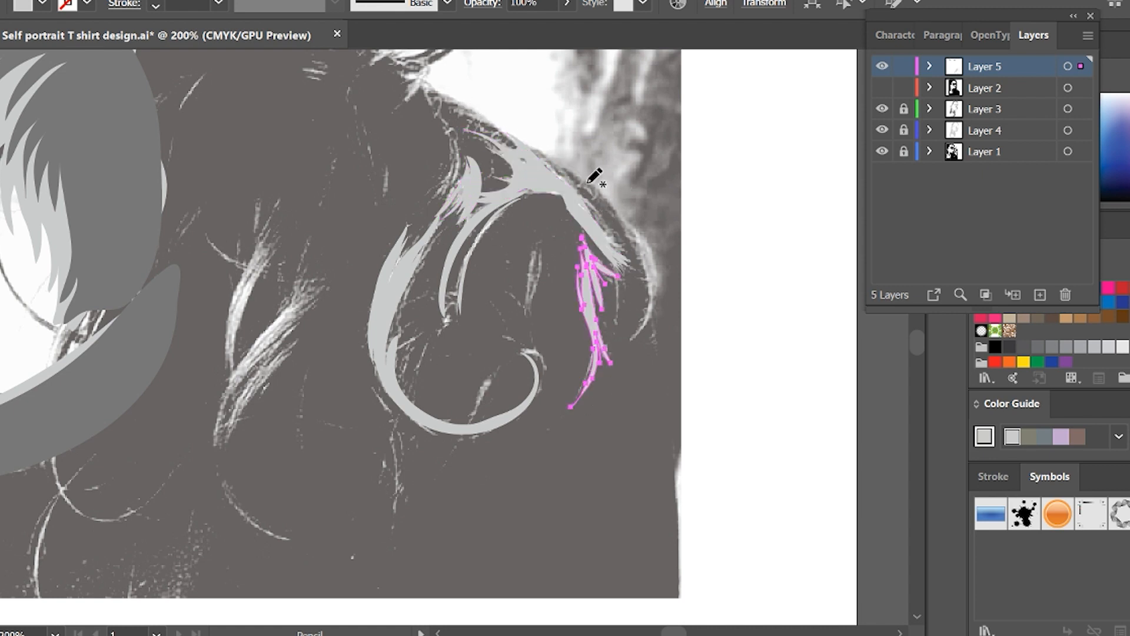
pyautogui.moveTo(590, 187); pyautogui.dragTo(542, 158)
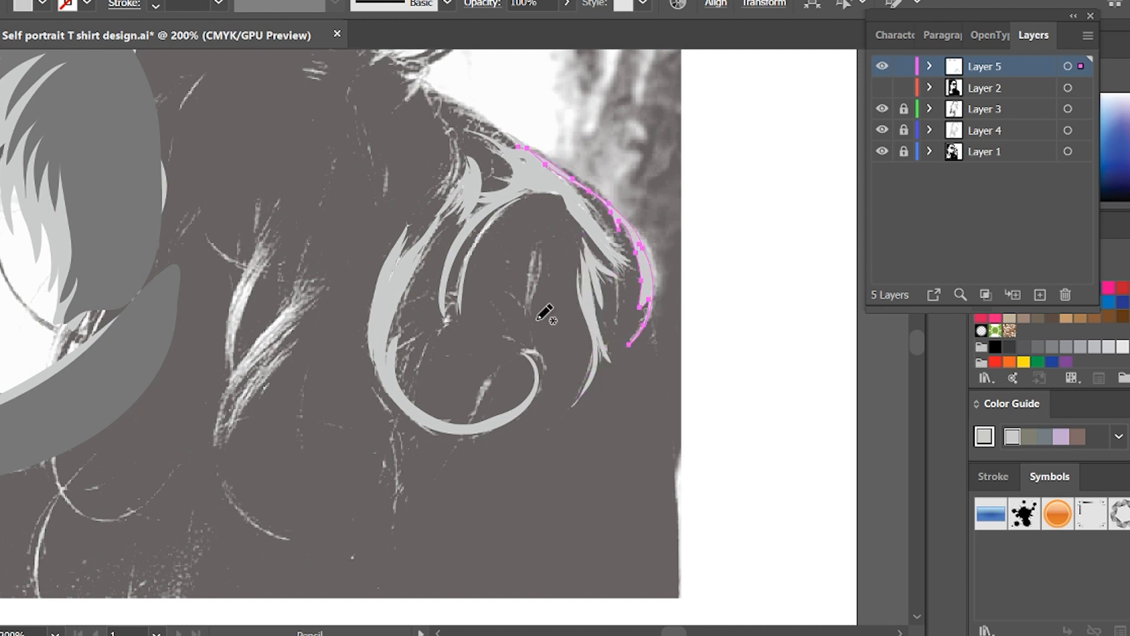
# - Draw light grey highlights along the wavy locks between the neck hair and the large curl
pyautogui.moveTo(271, 372); pyautogui.dragTo(228, 484)
pyautogui.moveTo(229, 393); pyautogui.dragTo(295, 348)
pyautogui.moveTo(246, 379)
pyautogui.mouseDown()
pyautogui.moveTo(223, 425)
pyautogui.moveTo(245, 379)
pyautogui.mouseUp()
pyautogui.moveTo(225, 466); pyautogui.dragTo(226, 473)
pyautogui.scroll(3, 239, 419)
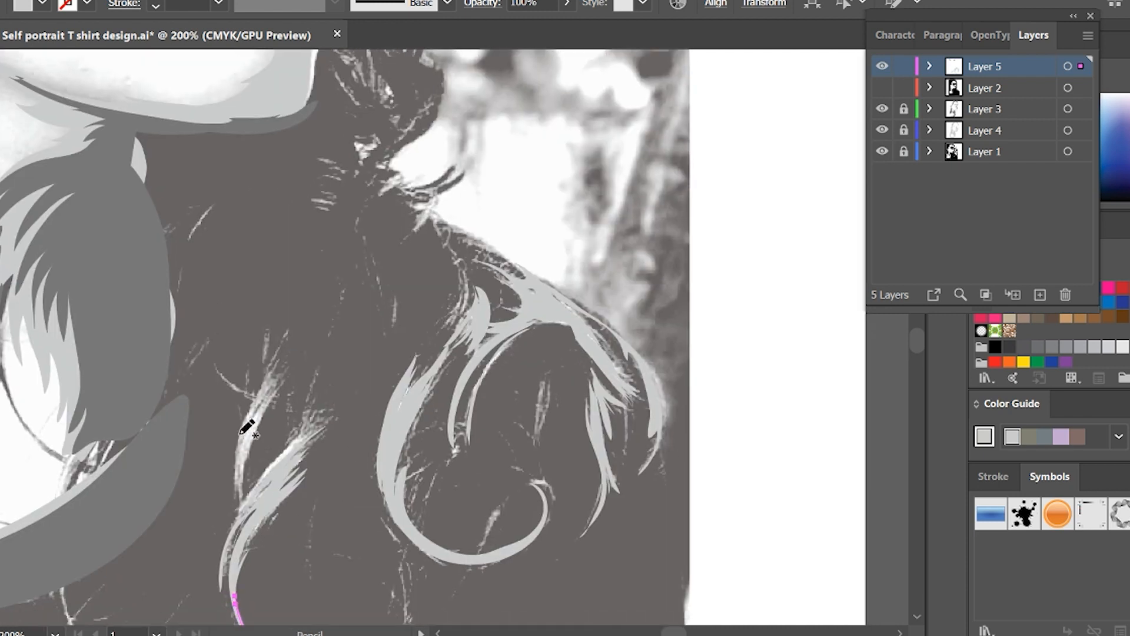
pyautogui.moveTo(277, 348)
pyautogui.mouseDown()
pyautogui.moveTo(238, 455)
pyautogui.moveTo(288, 326)
pyautogui.mouseUp()
# - Draw small light grey hair highlights where the hair meets the shoulder below the chin
pyautogui.moveTo(495, 296)
pyautogui.mouseDown()
pyautogui.moveTo(570, 545)
pyautogui.moveTo(552, 458)
pyautogui.mouseUp()
pyautogui.moveTo(452, 348); pyautogui.dragTo(449, 350)
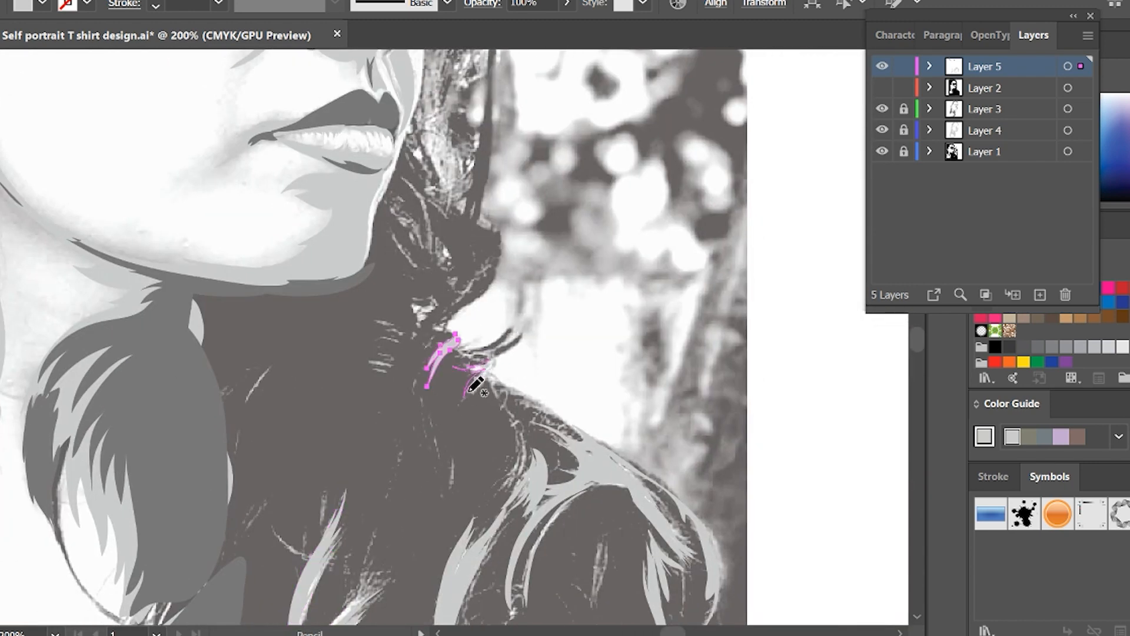
pyautogui.moveTo(468, 391); pyautogui.dragTo(452, 415)
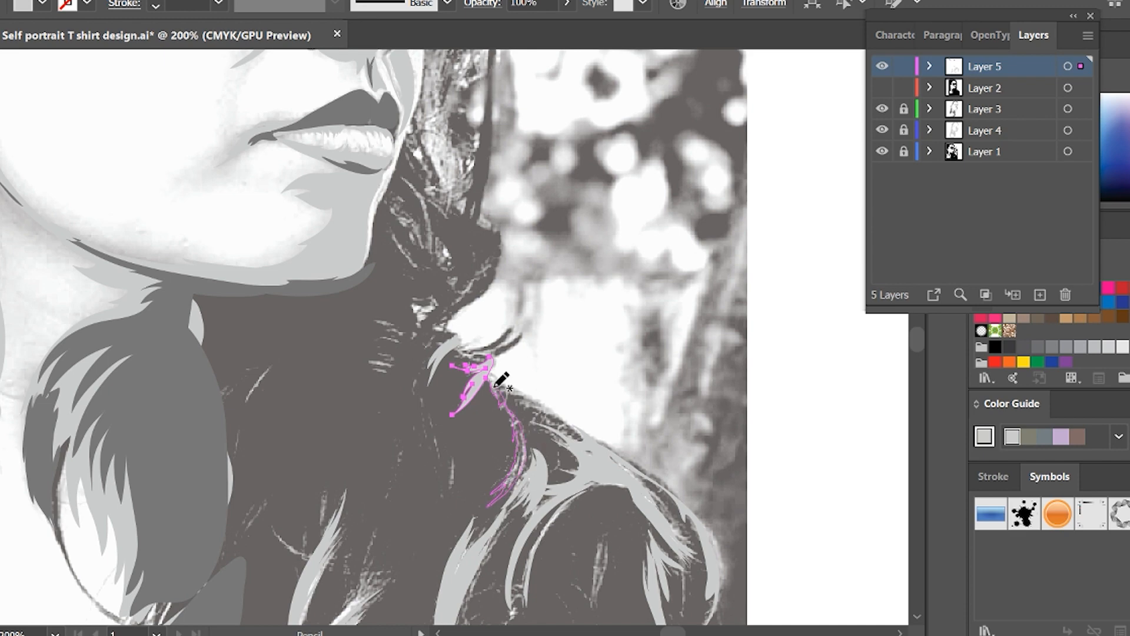
pyautogui.moveTo(501, 380); pyautogui.dragTo(495, 389)
# - Draw thin curved light grey hair strands below the neckline near the photo's lower edge
pyautogui.moveTo(345, 429)
pyautogui.mouseDown()
pyautogui.moveTo(618, 218)
pyautogui.moveTo(606, 1)
pyautogui.mouseUp()
pyautogui.moveTo(392, 295)
pyautogui.mouseDown()
pyautogui.moveTo(498, 337)
pyautogui.moveTo(503, 323)
pyautogui.mouseUp()
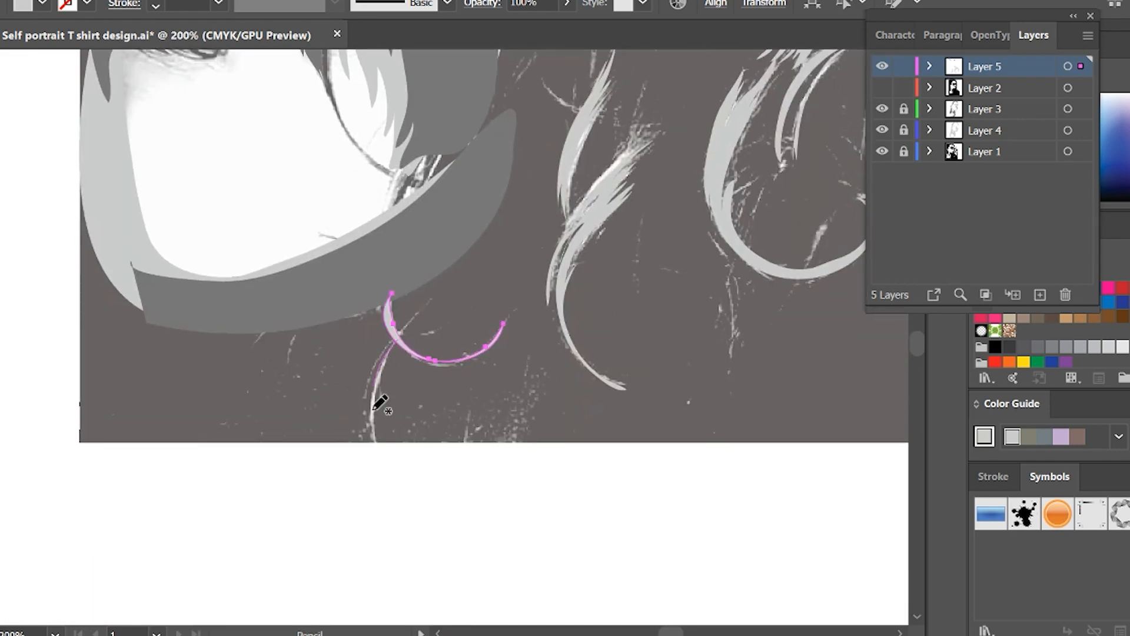
pyautogui.moveTo(374, 409); pyautogui.dragTo(395, 341)
pyautogui.moveTo(696, 217); pyautogui.dragTo(538, 596)
pyautogui.moveTo(357, 360)
pyautogui.mouseDown()
pyautogui.moveTo(381, 307)
pyautogui.moveTo(356, 361)
pyautogui.mouseUp()
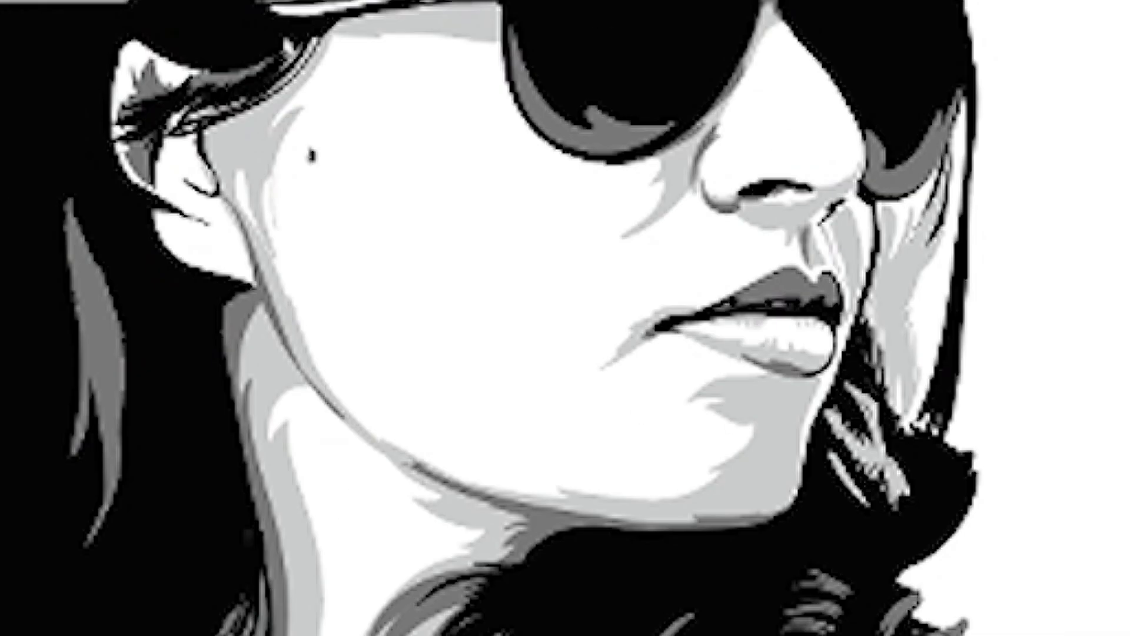
# - Set the word BE in the Muli Black font and place it clear of the portrait, beside the back of the head
pyautogui.moveTo(303, 295); pyautogui.dragTo(357, 209)
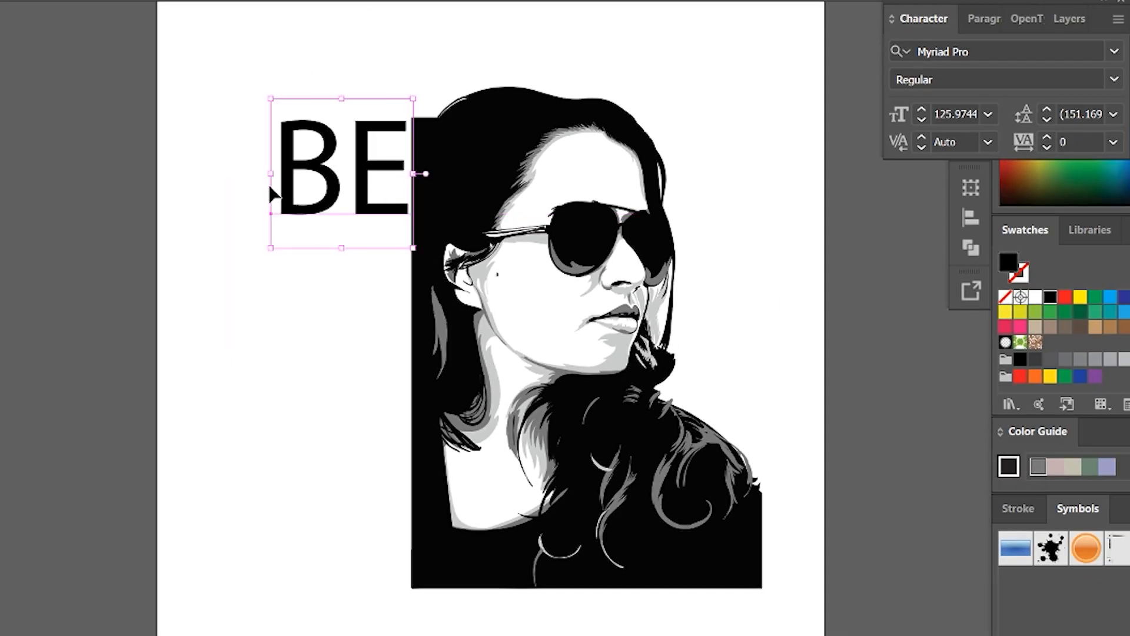
pyautogui.click(533, 2)
pyautogui.click(412, 21)
pyautogui.write('Muli')
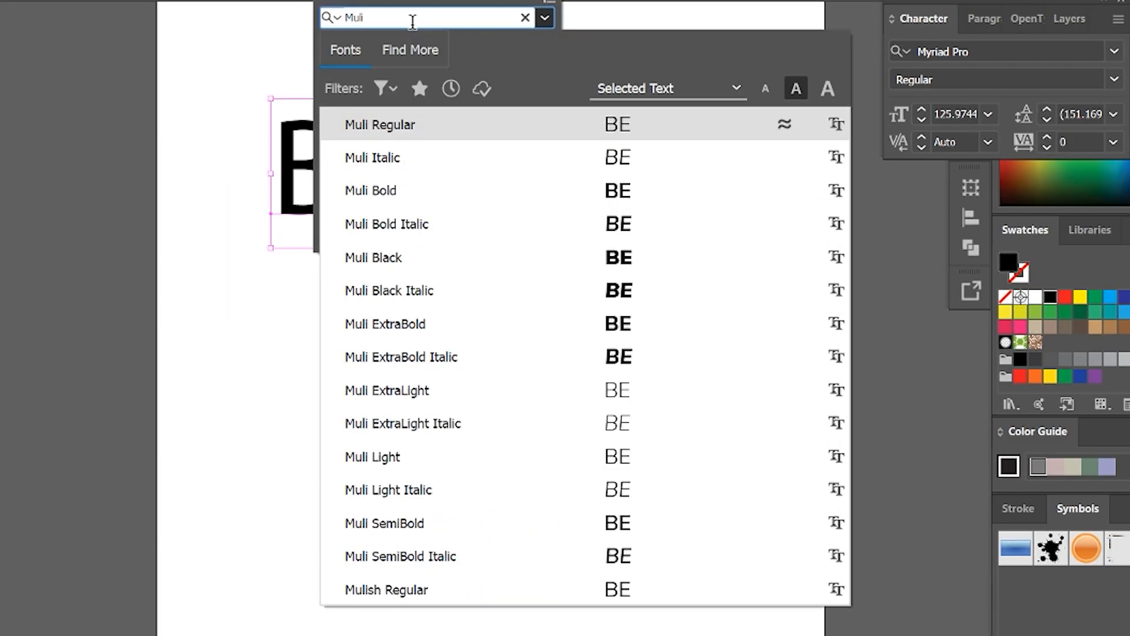
pyautogui.click(377, 258)
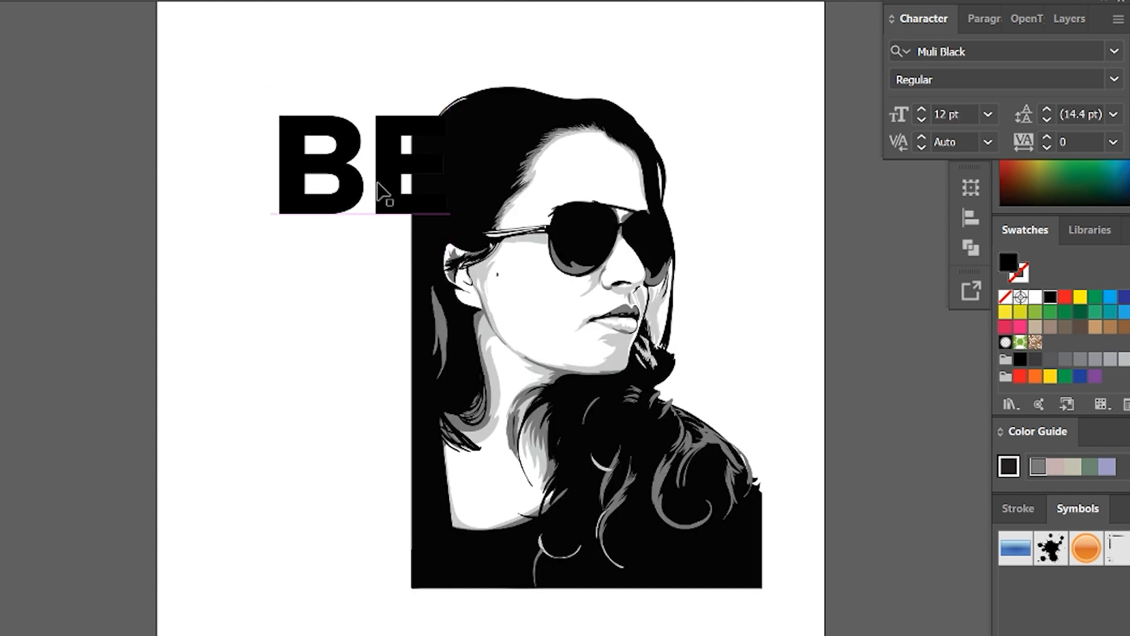
pyautogui.moveTo(378, 185); pyautogui.dragTo(292, 187)
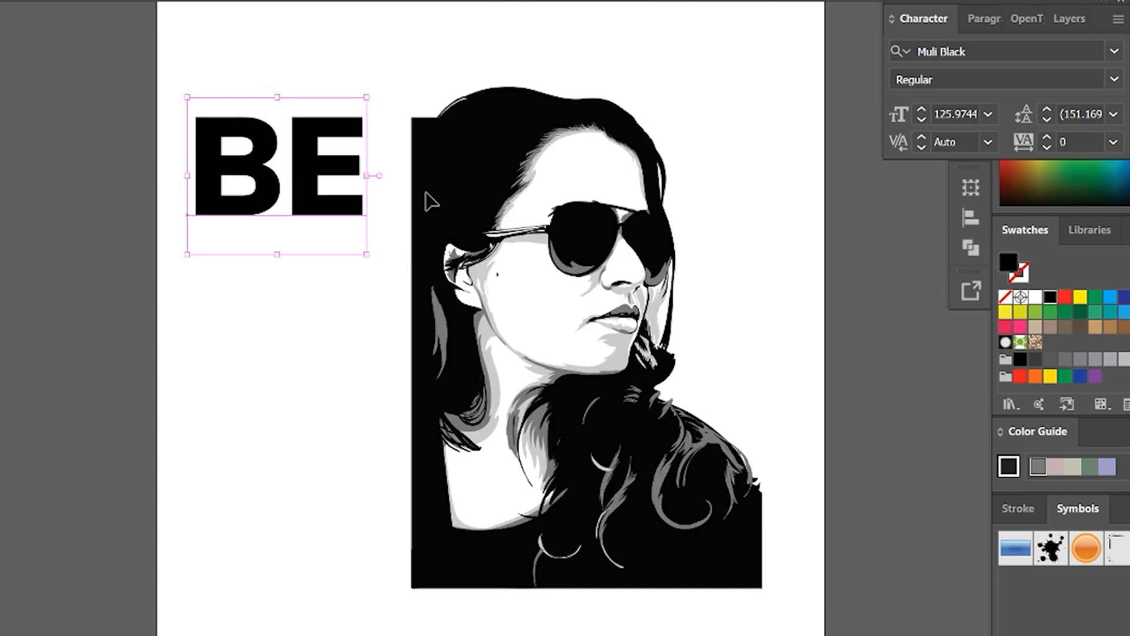
pyautogui.scroll(1, 427, 451)
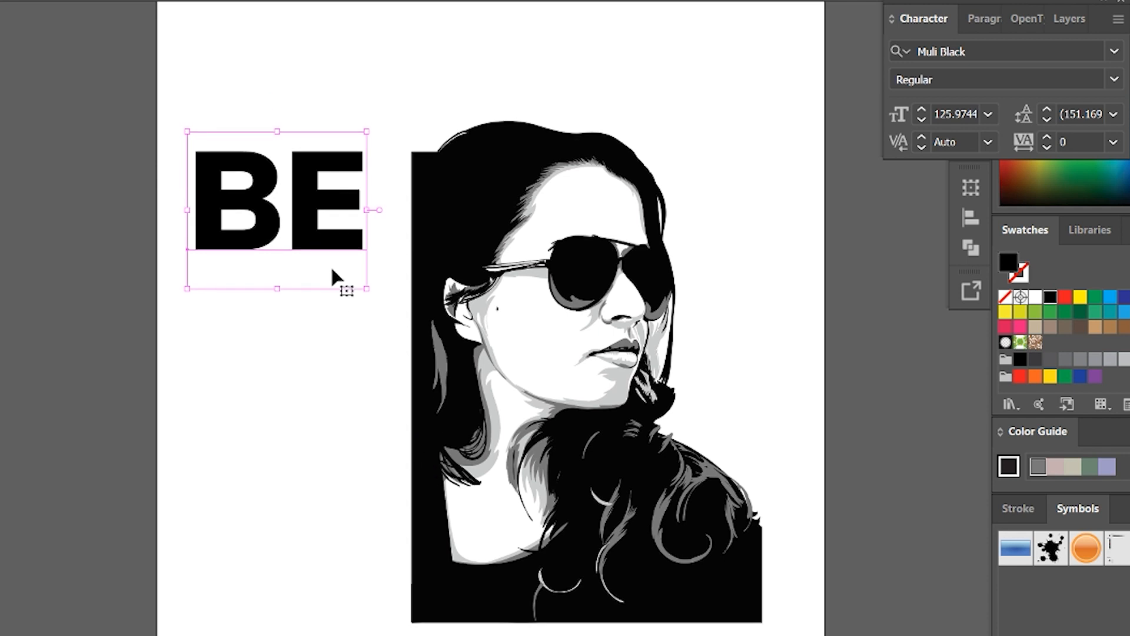
# - Move BE so its E overlaps the black hair, and fill the letter E with white
pyautogui.moveTo(334, 251); pyautogui.dragTo(462, 259)
pyautogui.click(518, 254)
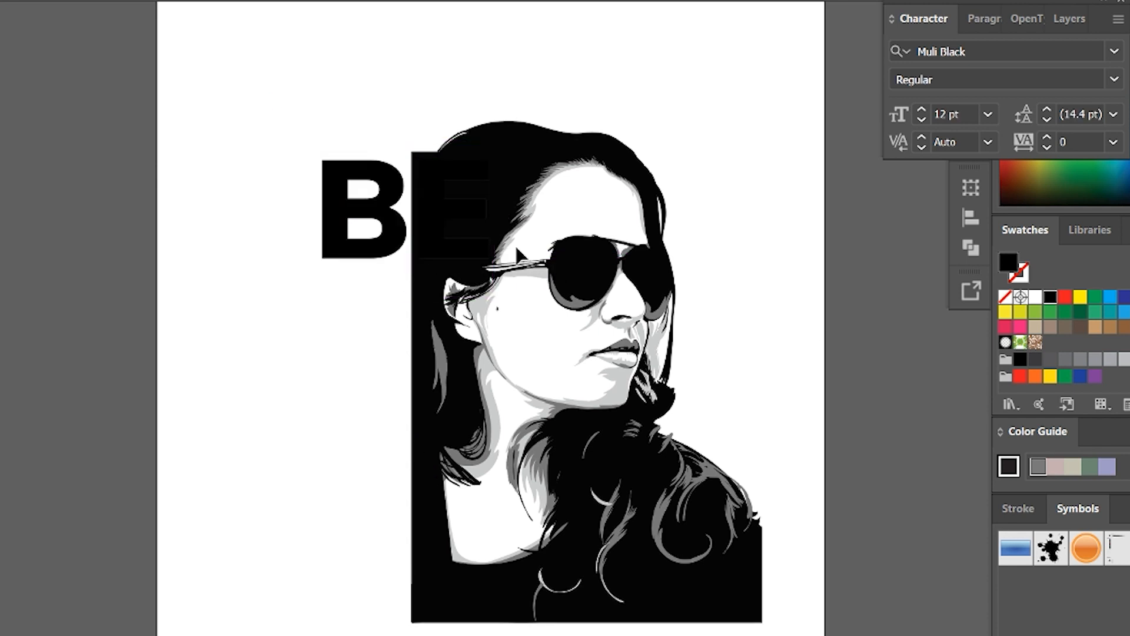
pyautogui.moveTo(421, 200); pyautogui.dragTo(594, 107)
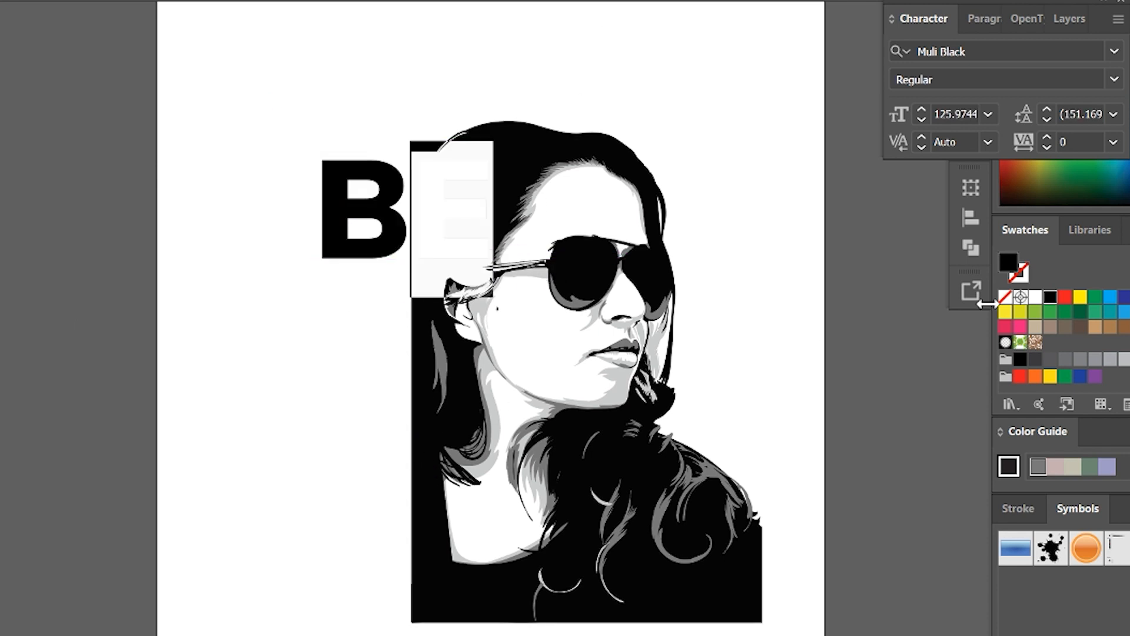
pyautogui.click(1035, 296)
pyautogui.click(765, 247)
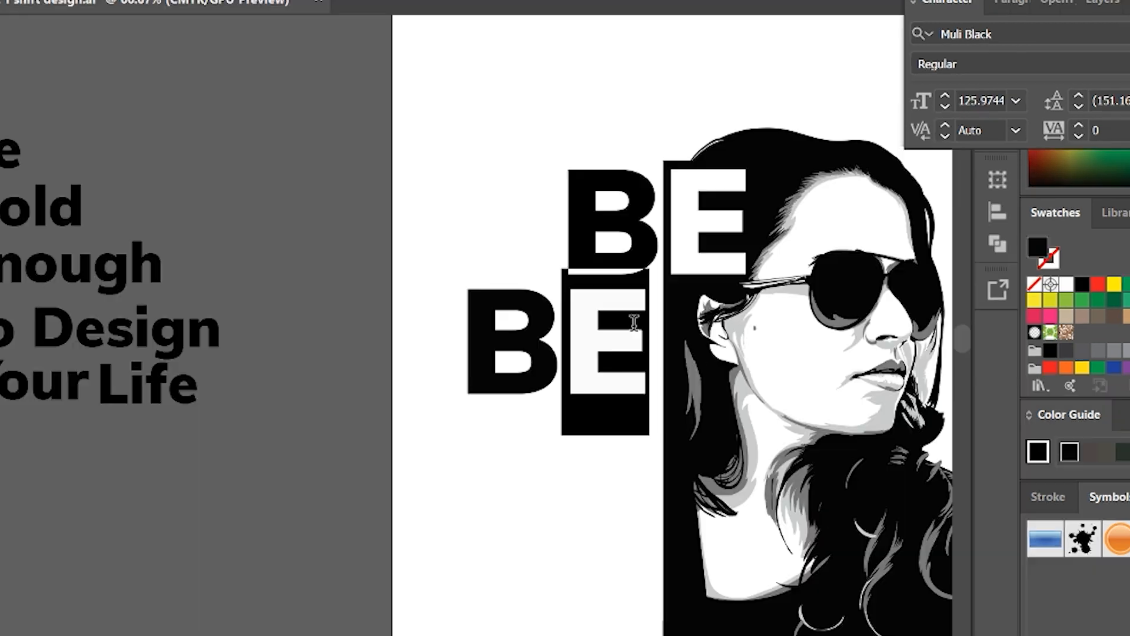
# - Replace the duplicated BE with Bold and scale it to about 77 pt, directly beneath BE and against the portrait's black edge
pyautogui.write('Bold')
pyautogui.press('Escape')
pyautogui.moveTo(788, 438); pyautogui.dragTo(638, 359)
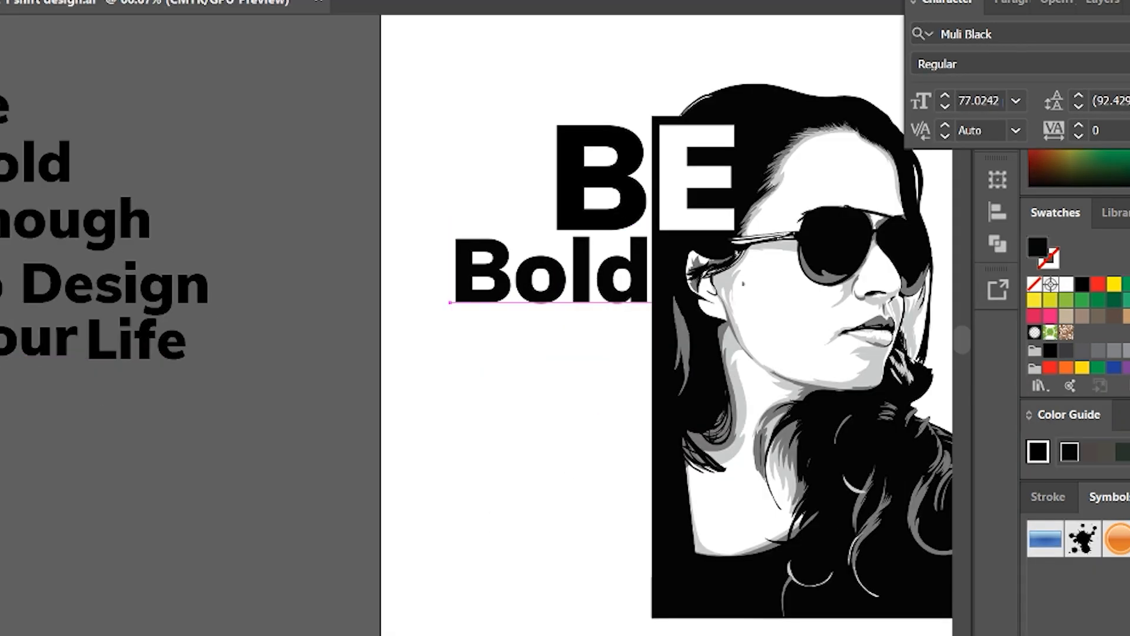
# - Set the word Bold in all caps
pyautogui.hotkey('ctrl', 'a')
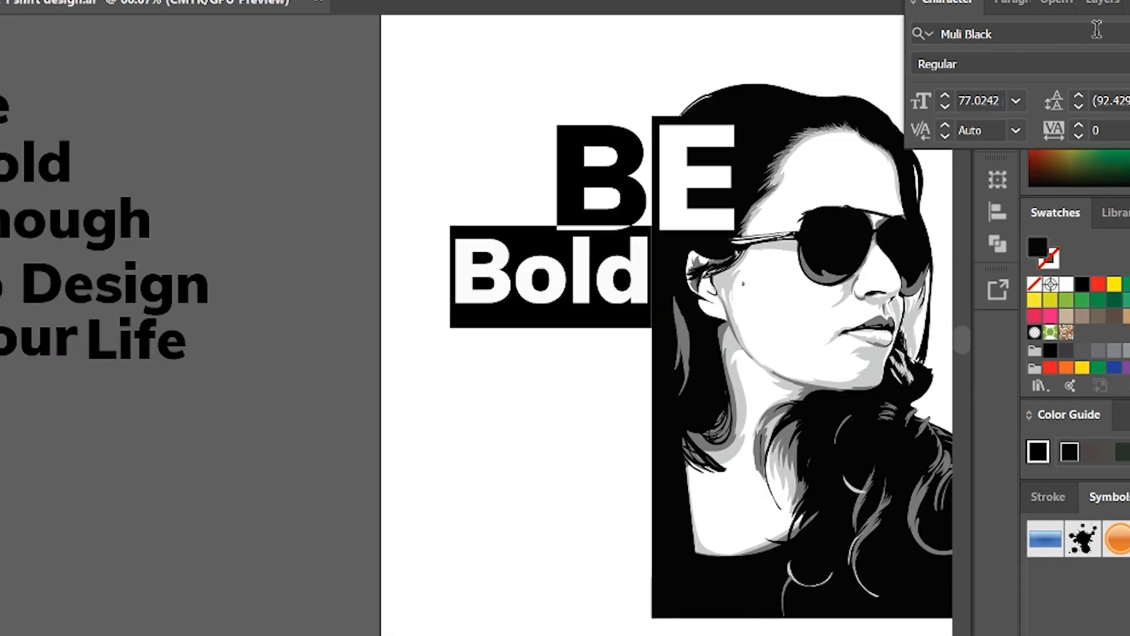
pyautogui.click(1128, 3)
pyautogui.click(909, 120)
pyautogui.press('Escape')
pyautogui.click(514, 530)
# - Move BOLD so its D overlaps the black hair, and fill the letter D with white
pyautogui.moveTo(697, 277); pyautogui.dragTo(712, 283)
pyautogui.press('t')
pyautogui.click(1066, 285)
pyautogui.press('Escape')
pyautogui.click(461, 479)
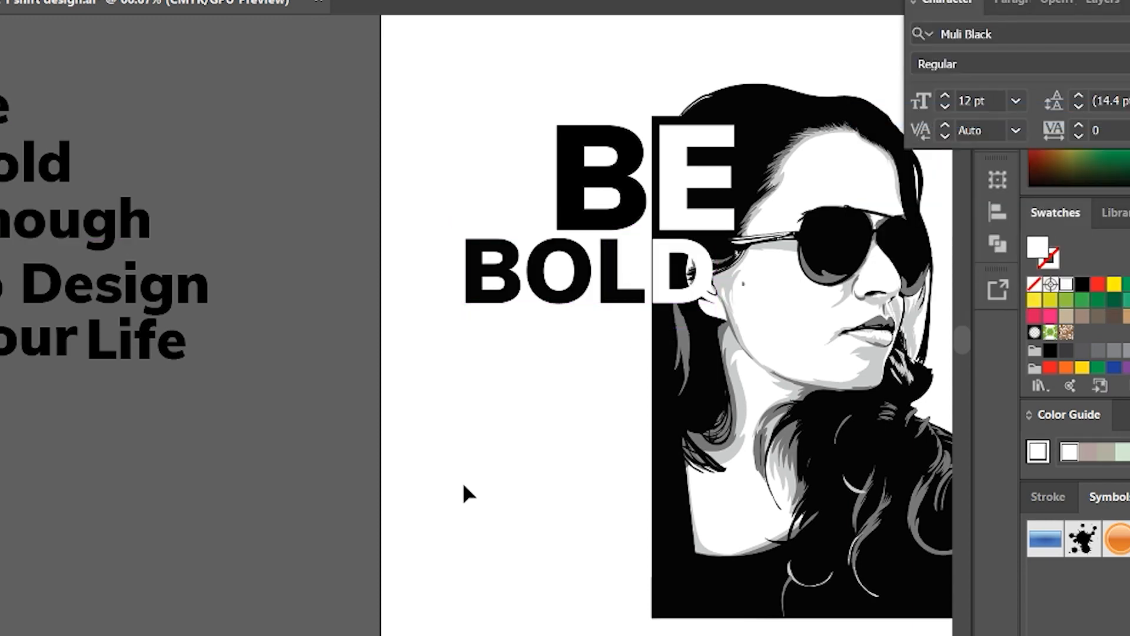
# - Bring the word enough from the pasteboard to beneath BOLD, ending at the portrait's black edge
pyautogui.moveTo(536, 386); pyautogui.dragTo(439, 512)
pyautogui.moveTo(589, 424); pyautogui.dragTo(724, 244)
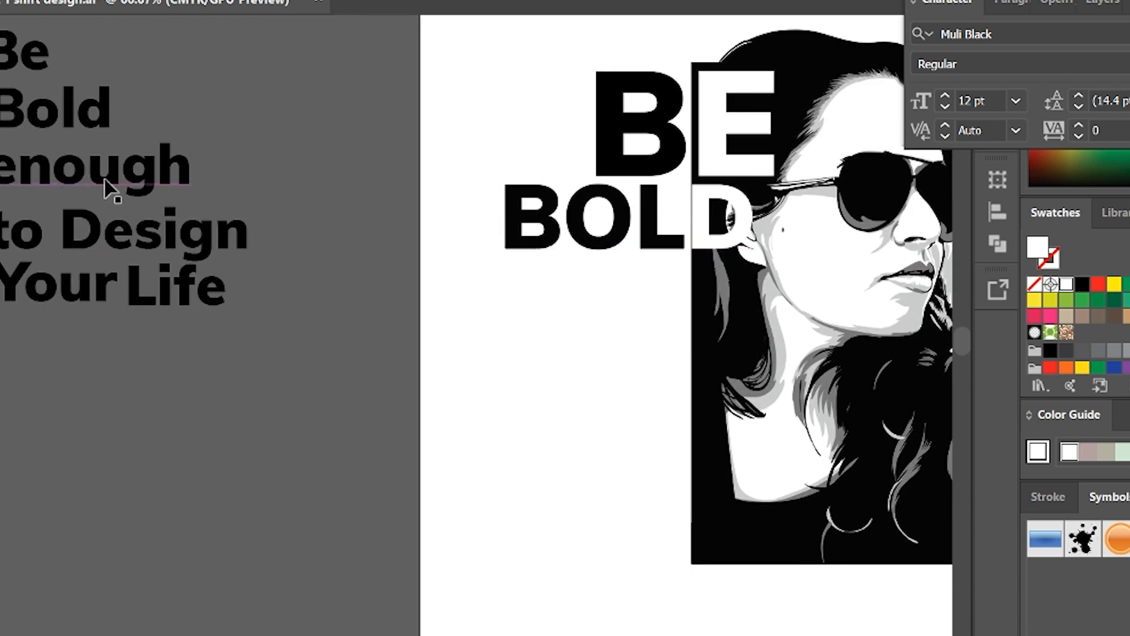
pyautogui.moveTo(112, 186); pyautogui.dragTo(602, 289)
pyautogui.click(721, 250)
pyautogui.click(594, 377)
pyautogui.moveTo(594, 377); pyautogui.dragTo(538, 407)
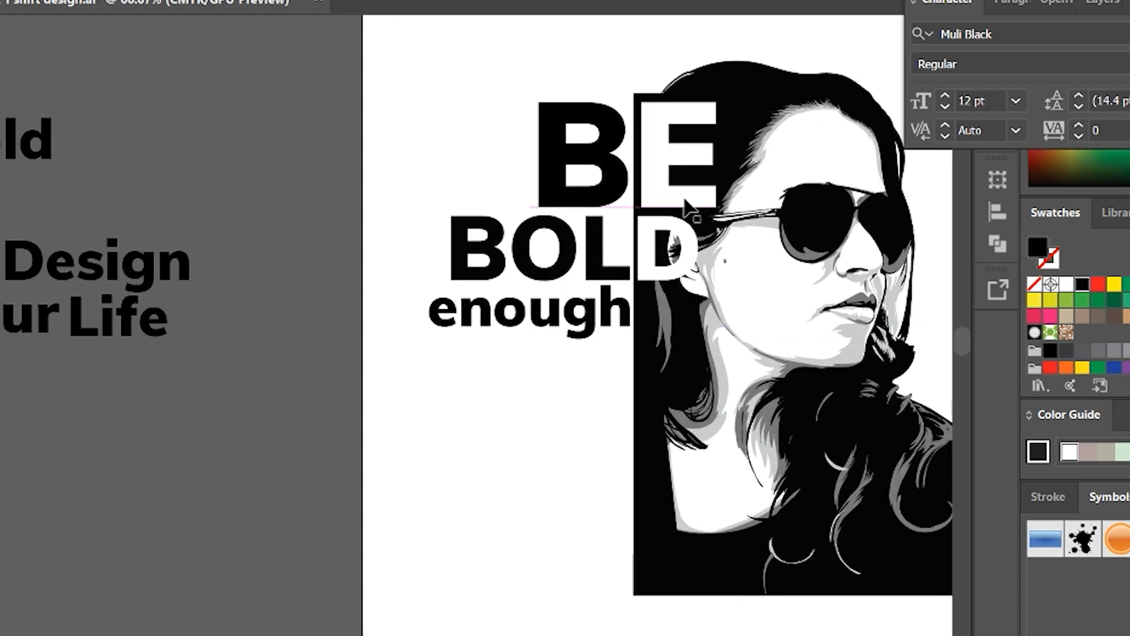
# - Nudge the word BE slightly left against the portrait's black edge
pyautogui.click(677, 201)
pyautogui.press('Left')
pyautogui.press('Left')
pyautogui.press('Left')
pyautogui.click(576, 427)
# - Place the word to on the black hair beside enough and fill it with white
pyautogui.moveTo(556, 491); pyautogui.dragTo(561, 468)
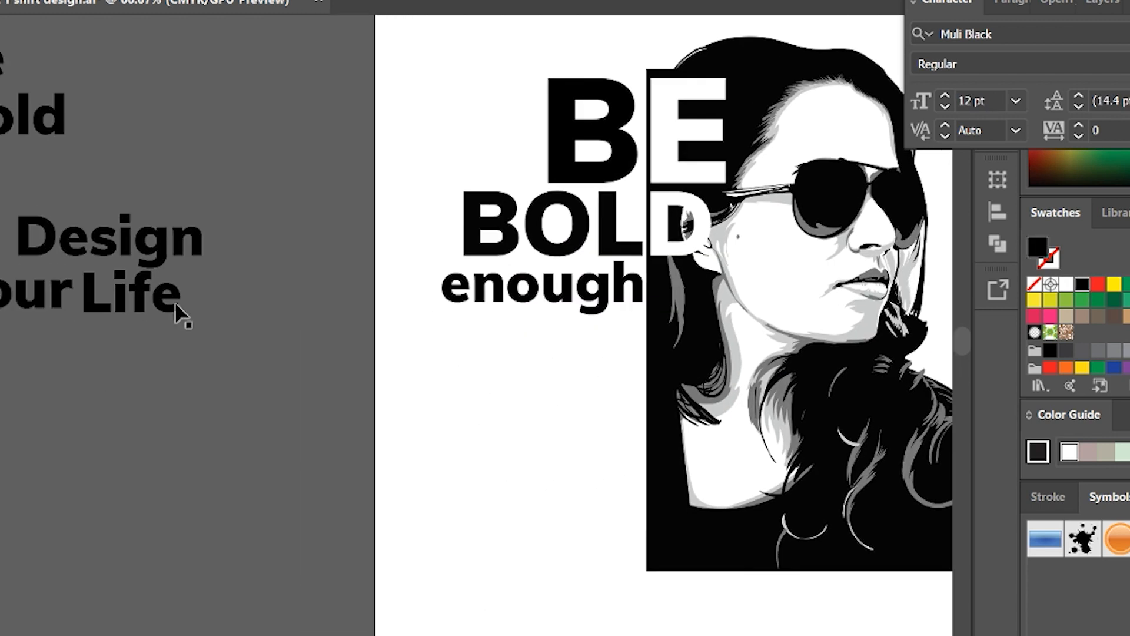
pyautogui.moveTo(181, 308); pyautogui.dragTo(706, 298)
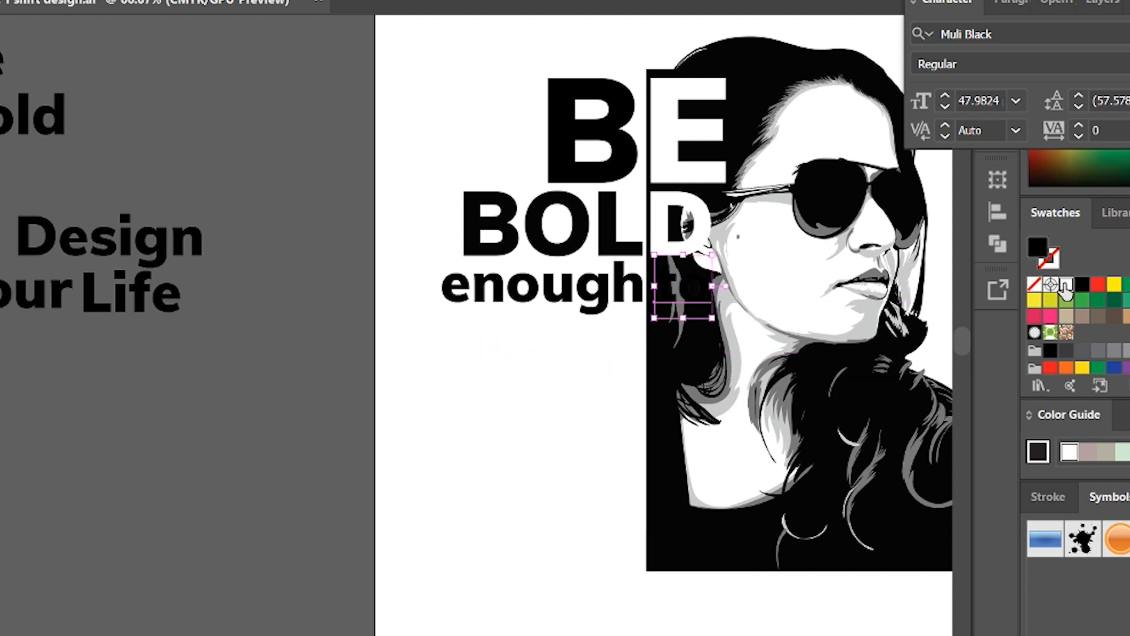
# - Place the word Design beneath enough and copy the all-caps text formatting of BOLD onto it
pyautogui.moveTo(115, 255); pyautogui.dragTo(551, 345)
pyautogui.press('i')
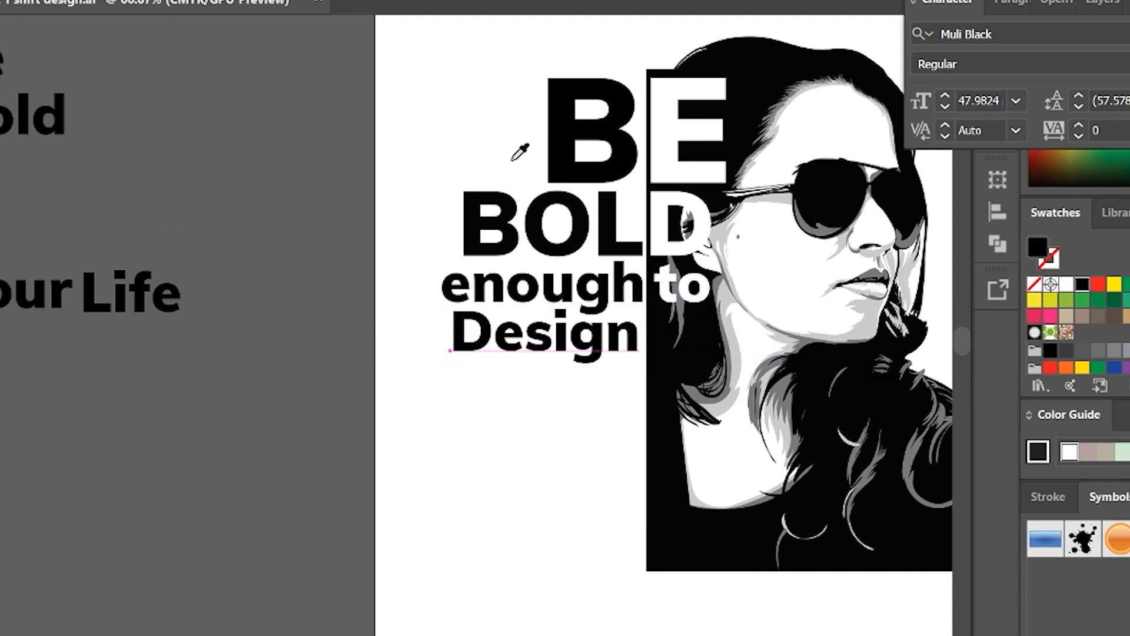
pyautogui.click(507, 206)
pyautogui.press('v')
# - Scale DESIGN down beneath enough so its N overlaps the black hair, and fill the letter N with white
pyautogui.moveTo(799, 275); pyautogui.dragTo(692, 305)
pyautogui.moveTo(680, 342); pyautogui.dragTo(652, 341)
pyautogui.press('t')
pyautogui.click(1065, 284)
pyautogui.keyDown('ctrl'); pyautogui.click(454, 545); pyautogui.keyUp('ctrl')
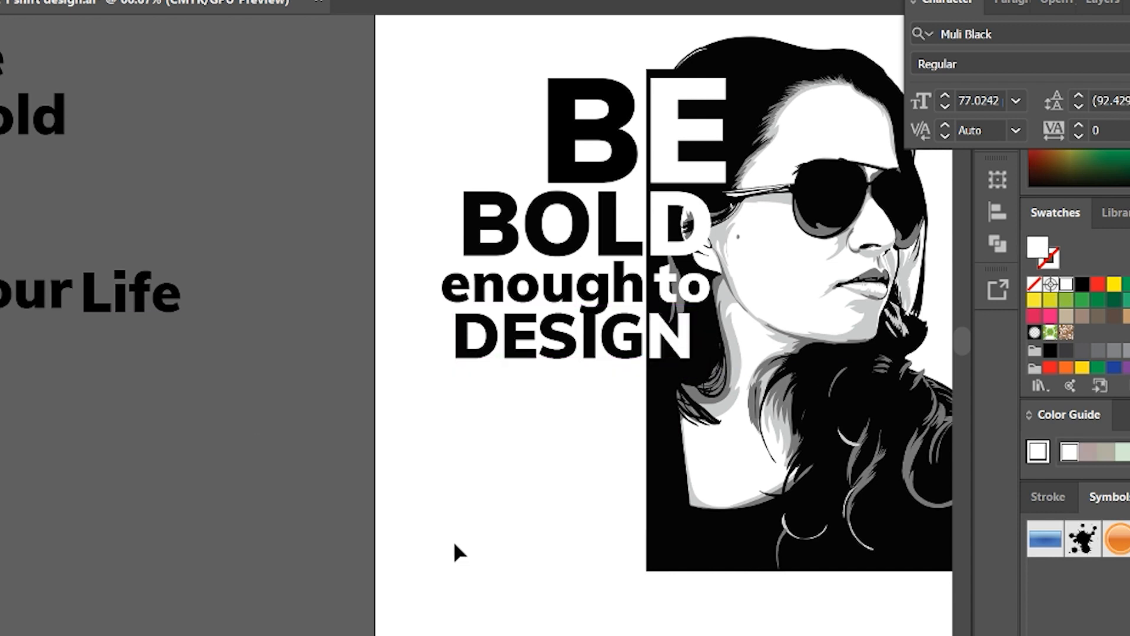
# - Nudge DESIGN down to leave a gap below the line enough to
pyautogui.click(651, 366)
pyautogui.press('Down')
pyautogui.press('Down')
pyautogui.press('Down')
pyautogui.press('Down')
pyautogui.press('Down')
pyautogui.press('Down')
pyautogui.press('Down')
pyautogui.press('Down')
pyautogui.press('Down')
pyautogui.click(587, 422)
# - Place the word Your beneath DESIGN and set it in the Angelina font
pyautogui.moveTo(582, 440); pyautogui.dragTo(555, 399)
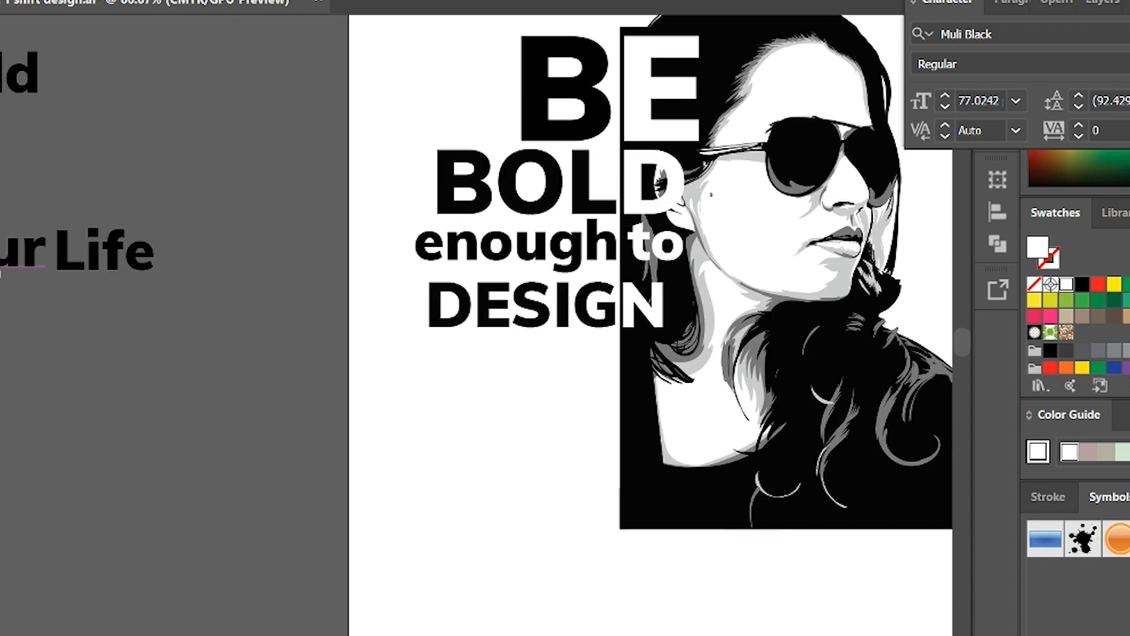
pyautogui.moveTo(0, 252); pyautogui.dragTo(546, 362)
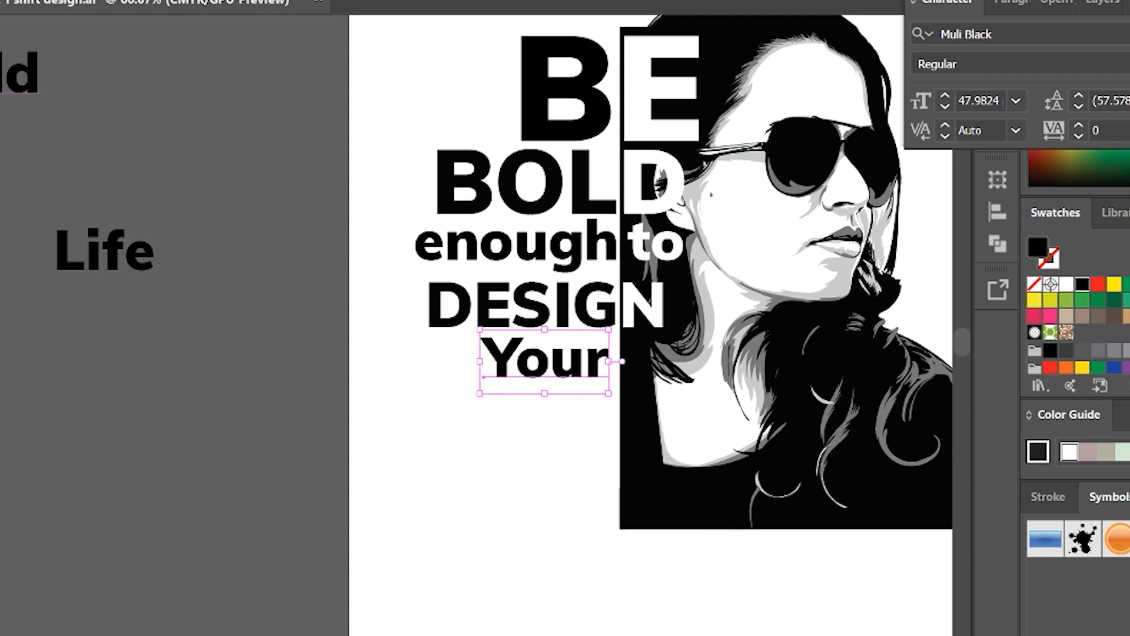
pyautogui.click(1127, 33)
pyautogui.scroll(-5, 1095, 500)
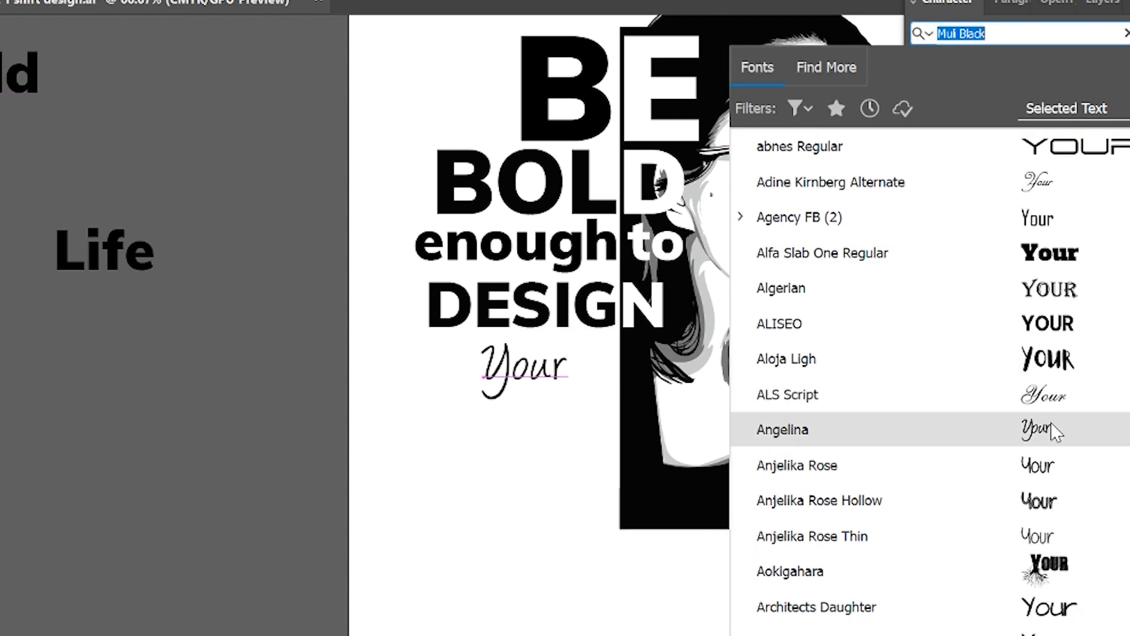
pyautogui.scroll(-7, 1072, 518)
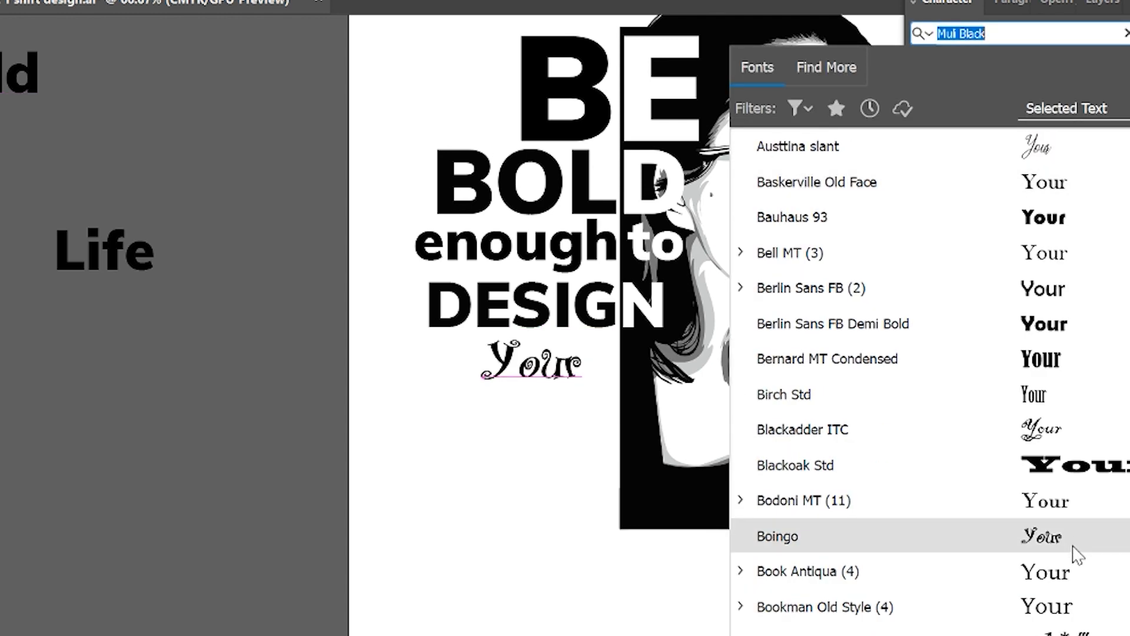
pyautogui.scroll(-12, 1073, 553)
pyautogui.scroll(-2, 1071, 553)
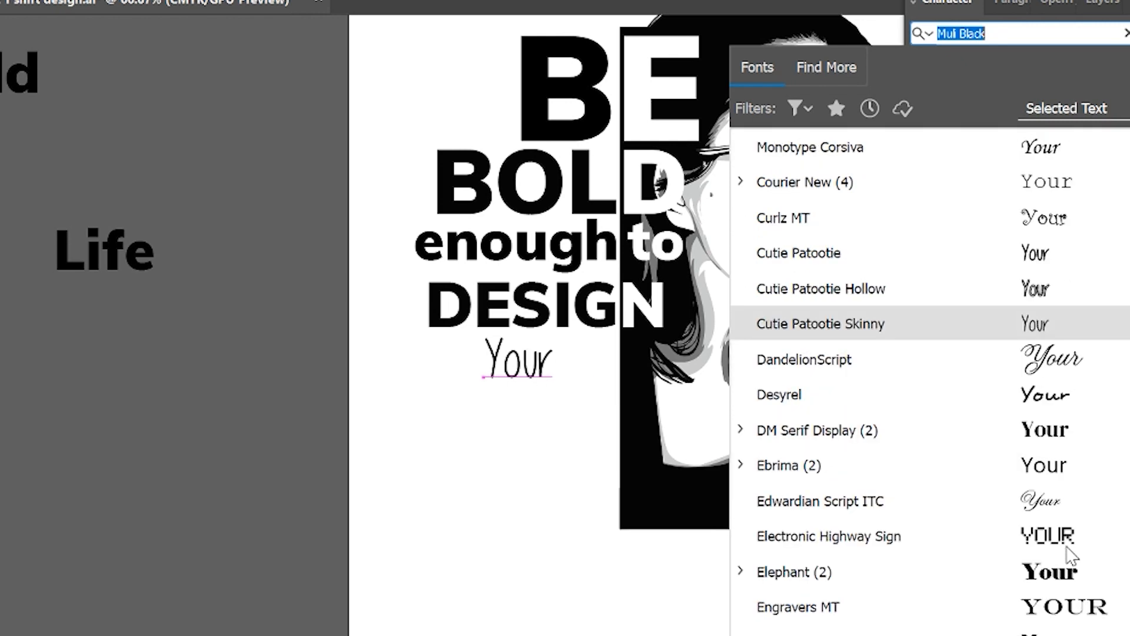
pyautogui.scroll(-1, 1074, 530)
pyautogui.scroll(3, 1077, 373)
pyautogui.scroll(5, 1078, 373)
pyautogui.scroll(-10, 1083, 483)
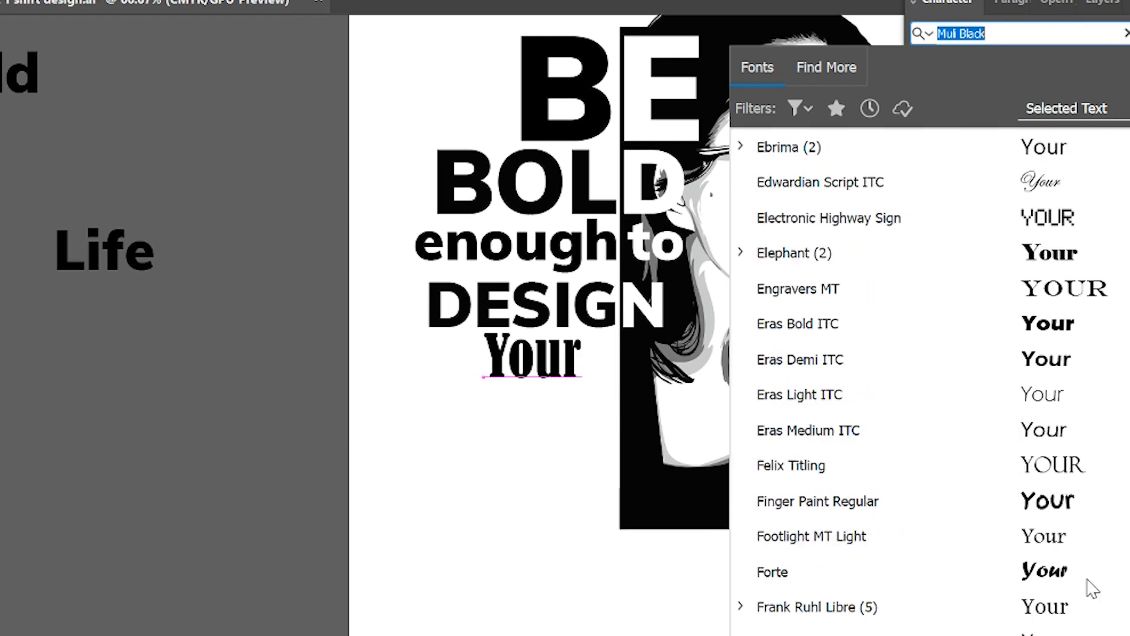
pyautogui.scroll(-5, 1090, 587)
pyautogui.scroll(-10, 1089, 592)
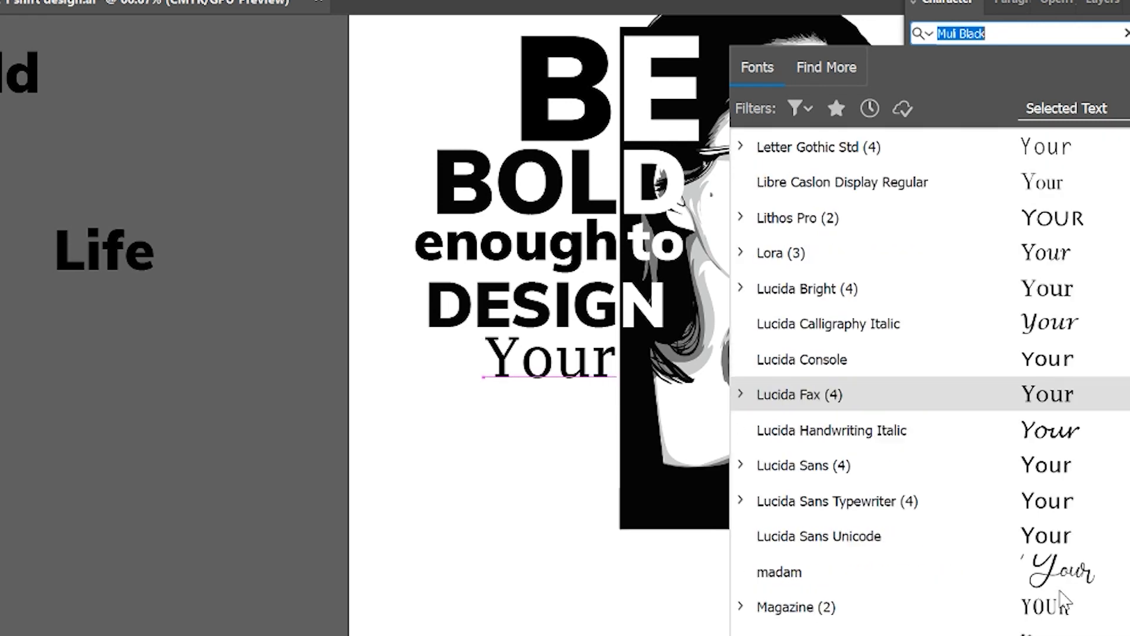
pyautogui.scroll(-11, 1061, 593)
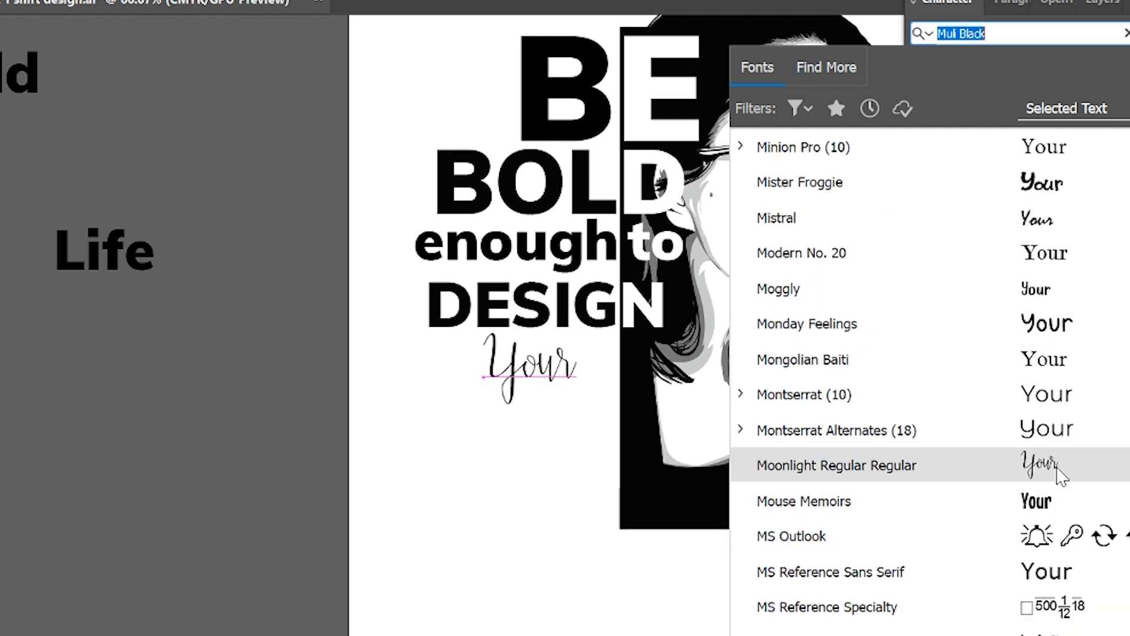
pyautogui.scroll(20, 1077, 448)
pyautogui.scroll(-1, 1089, 497)
pyautogui.scroll(20, 1095, 488)
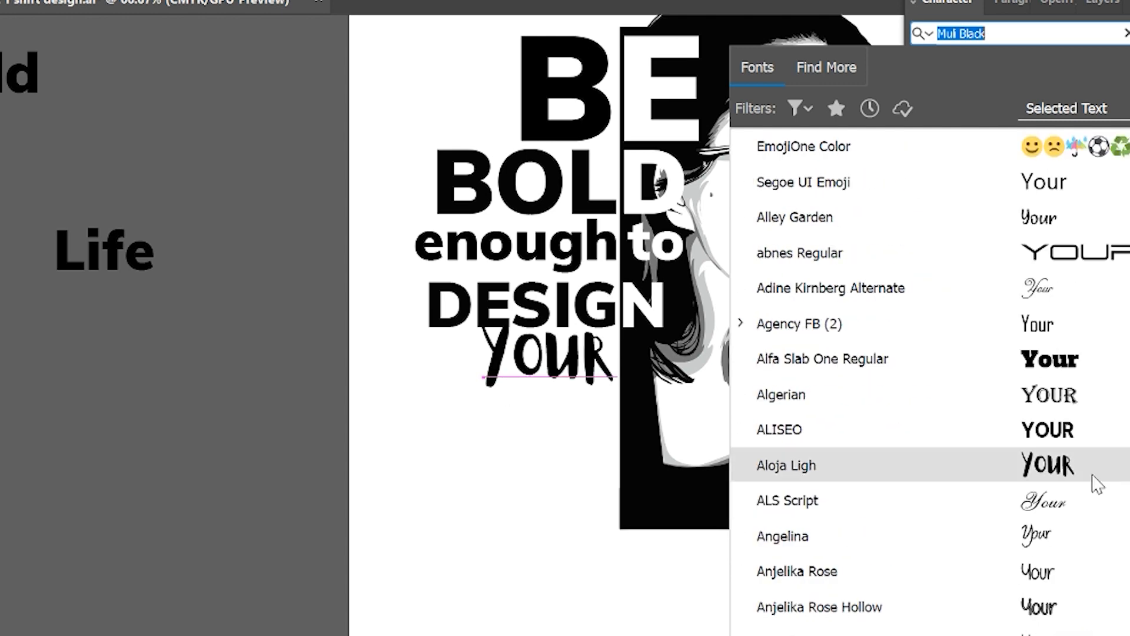
pyautogui.click(1095, 536)
# - Resize Your to about 50 pt, tilt it slightly counterclockwise and position it beneath DESIGN beside the portrait's black edge
pyautogui.moveTo(544, 377); pyautogui.dragTo(580, 376)
pyautogui.moveTo(520, 403); pyautogui.dragTo(519, 404)
pyautogui.moveTo(620, 405); pyautogui.dragTo(625, 394)
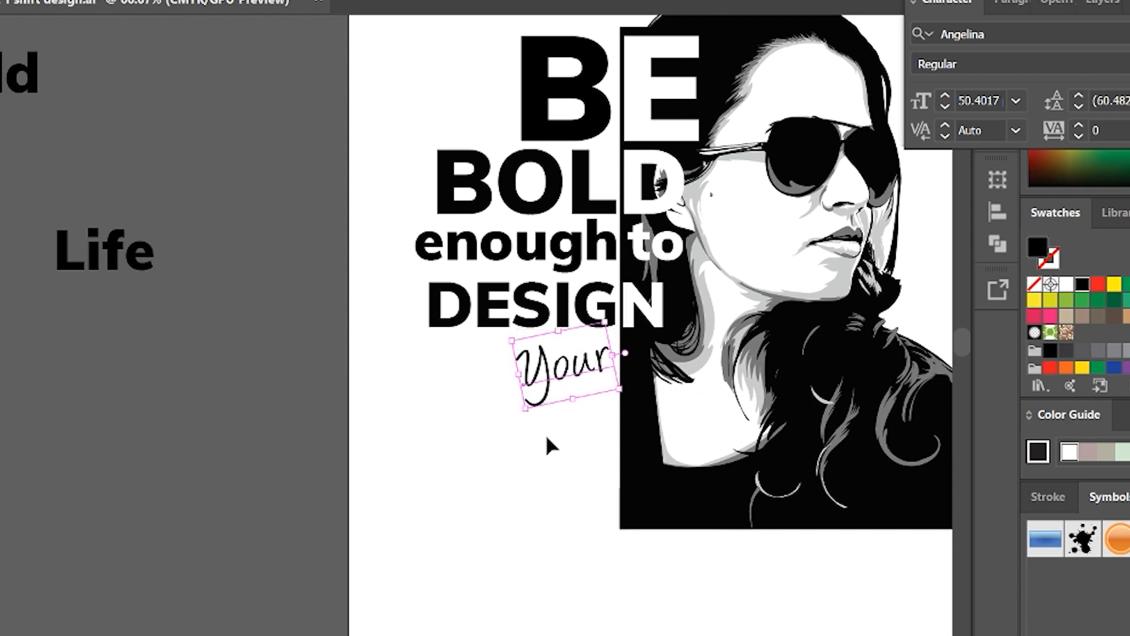
pyautogui.click(546, 436)
pyautogui.moveTo(569, 370); pyautogui.dragTo(562, 368)
pyautogui.click(560, 416)
# - Place the word Life beneath Your, copy the text formatting of BE onto it and set it in all caps
pyautogui.moveTo(133, 270); pyautogui.dragTo(627, 497)
pyautogui.press('i')
pyautogui.click(530, 80)
pyautogui.click(1112, 22)
pyautogui.click(918, 134)
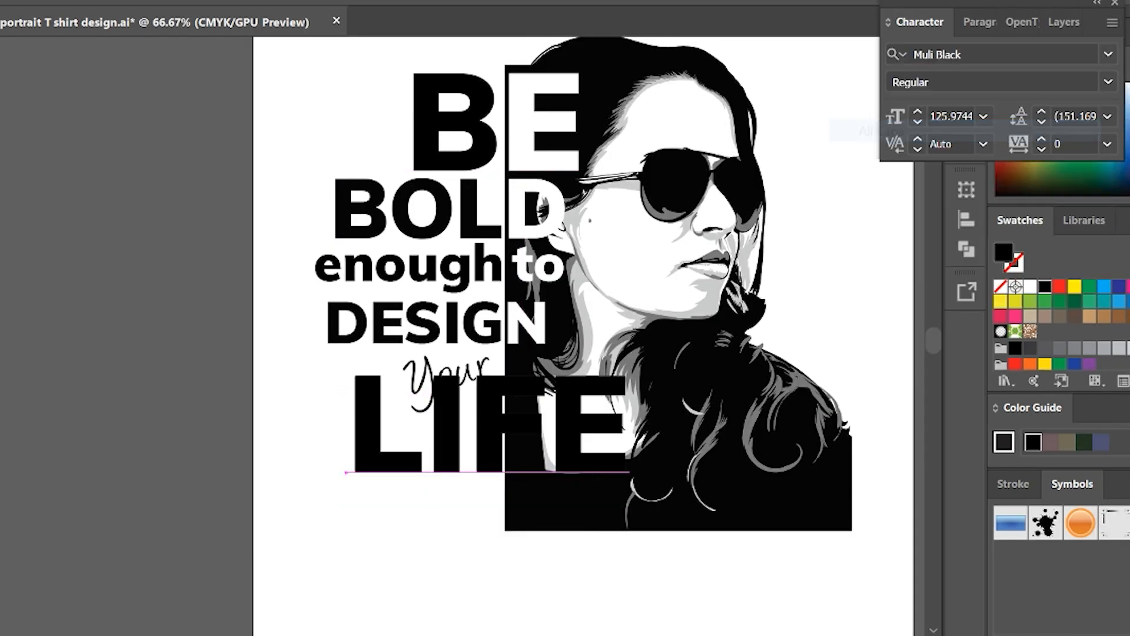
# - Position LIFE below Your so its E overlaps the portrait's black area, and fill the letter E with white
pyautogui.moveTo(489, 440); pyautogui.dragTo(441, 483)
pyautogui.moveTo(547, 460); pyautogui.dragTo(582, 470)
pyautogui.press('t')
pyautogui.click(1029, 287)
pyautogui.press('Escape')
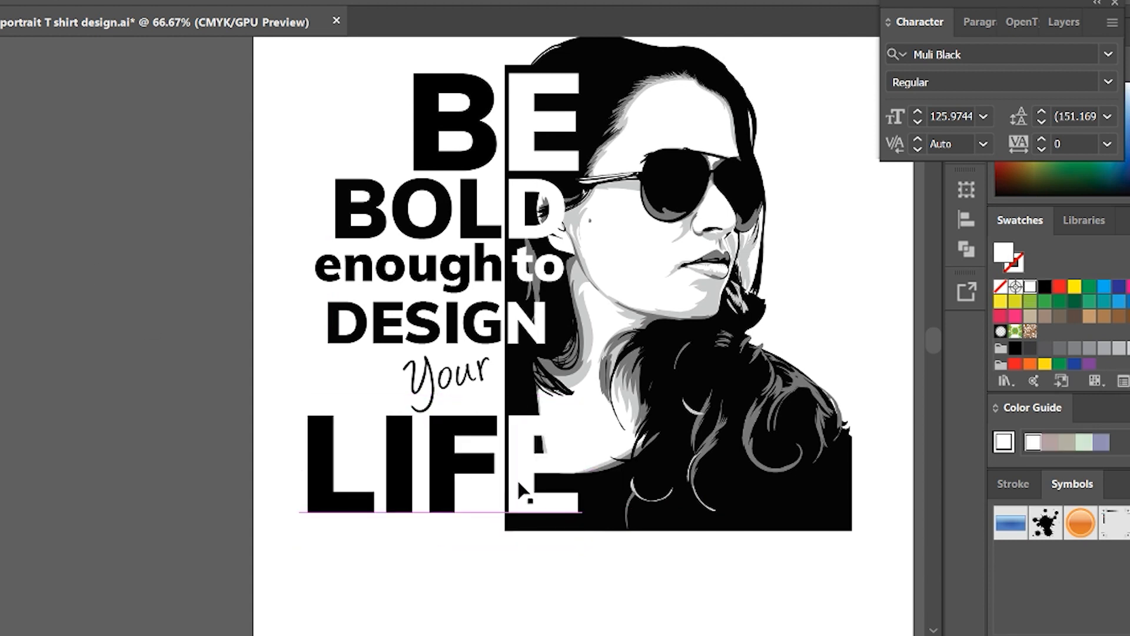
pyautogui.click(518, 481)
pyautogui.moveTo(582, 550); pyautogui.dragTo(558, 545)
pyautogui.click(598, 589)
# - Move all the slogan text onto a new layer above the portrait layers, keeping its position
pyautogui.scroll(1, 588, 556)
pyautogui.click(1063, 22)
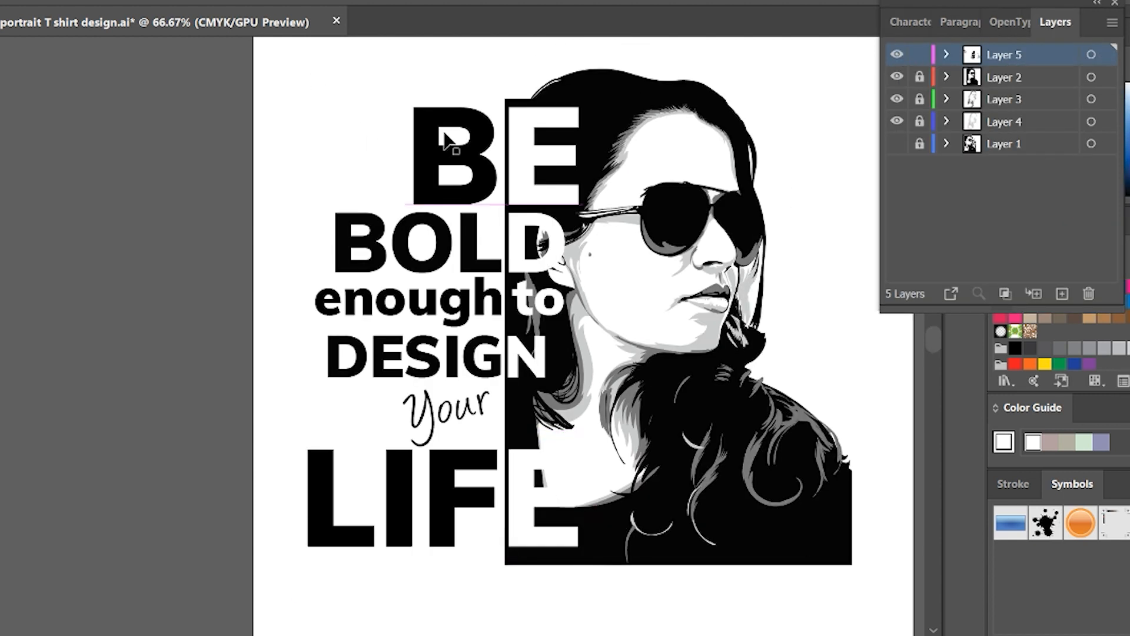
pyautogui.moveTo(279, 79); pyautogui.dragTo(460, 567)
pyautogui.hotkey('ctrl', 'x')
pyautogui.click(1062, 293)
pyautogui.hotkey('ctrl', 'f')
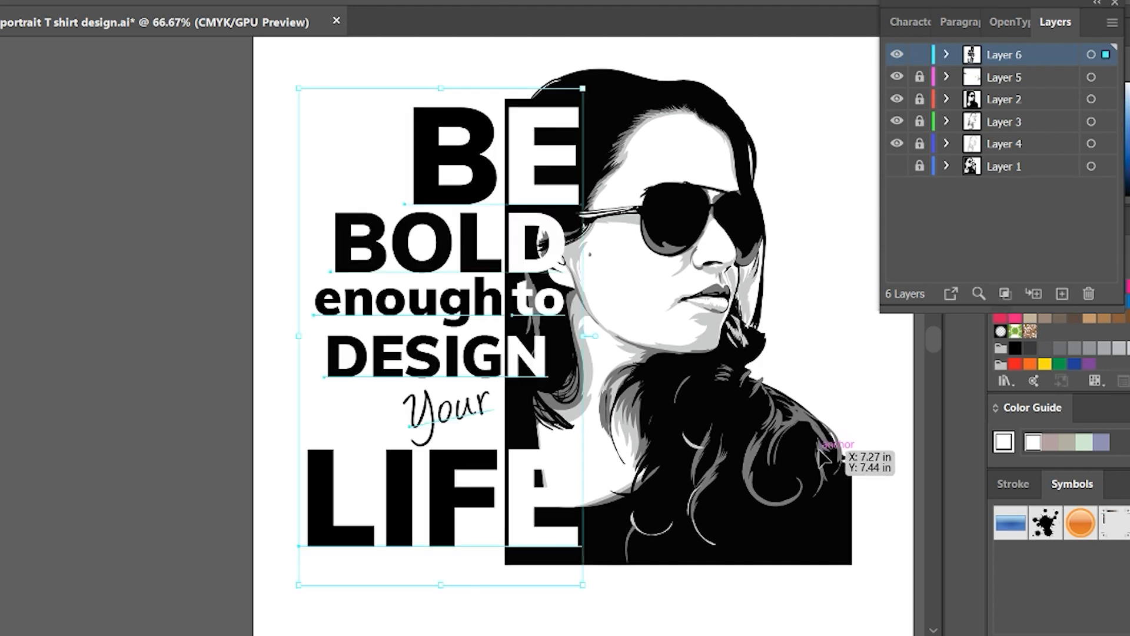
pyautogui.click(850, 443)
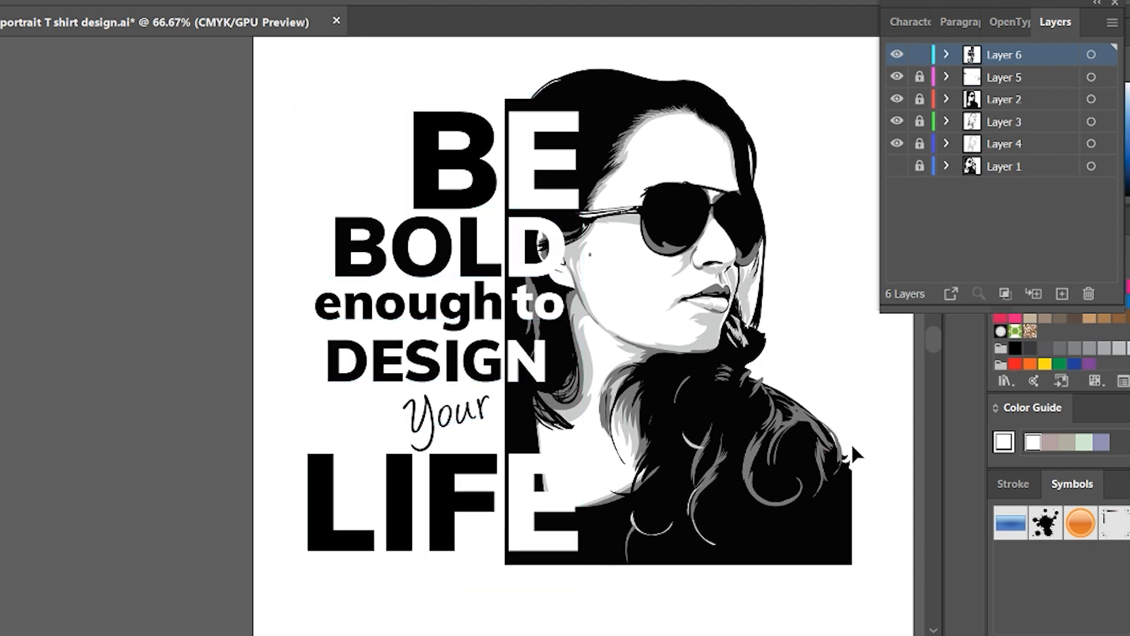